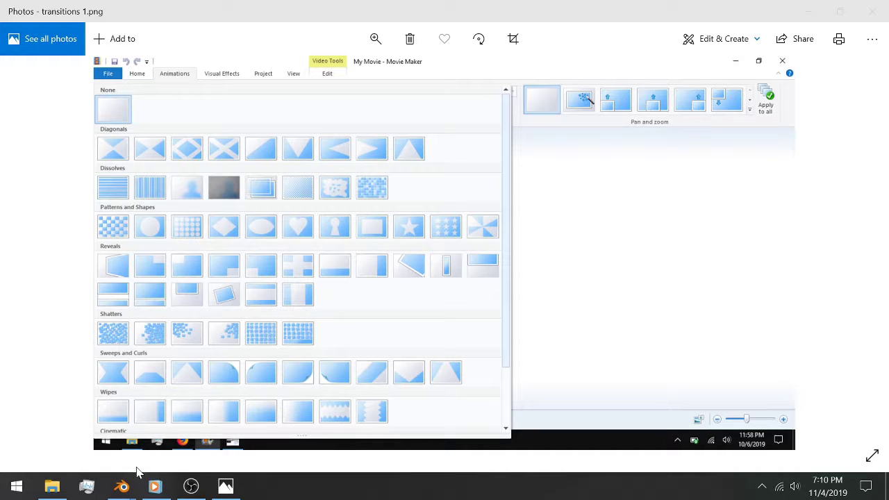
- Switch to the Blender window with transitions file A.blend and examine the large plane and the cutter cube beside it
mouse_move(121, 491)
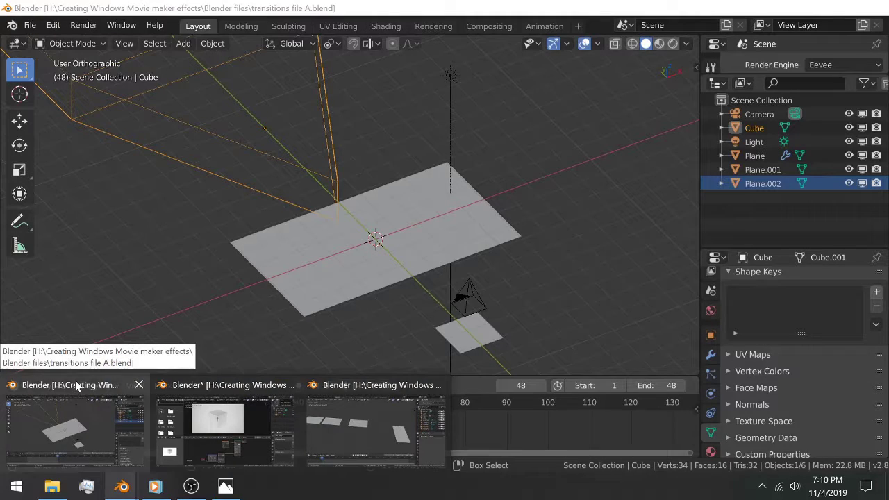
click(77, 387)
shift+middle_drag(325, 286, 278, 243)
click(243, 249)
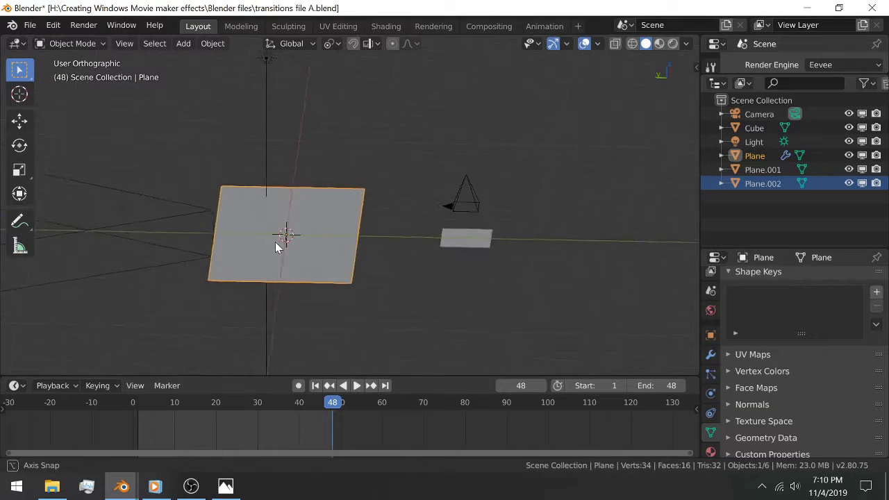
click(196, 215)
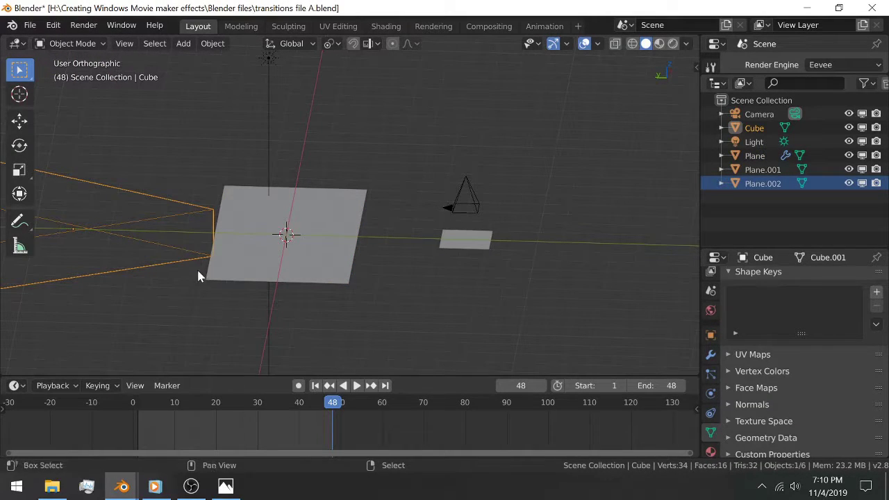
shift+middle_drag(199, 274, 240, 304)
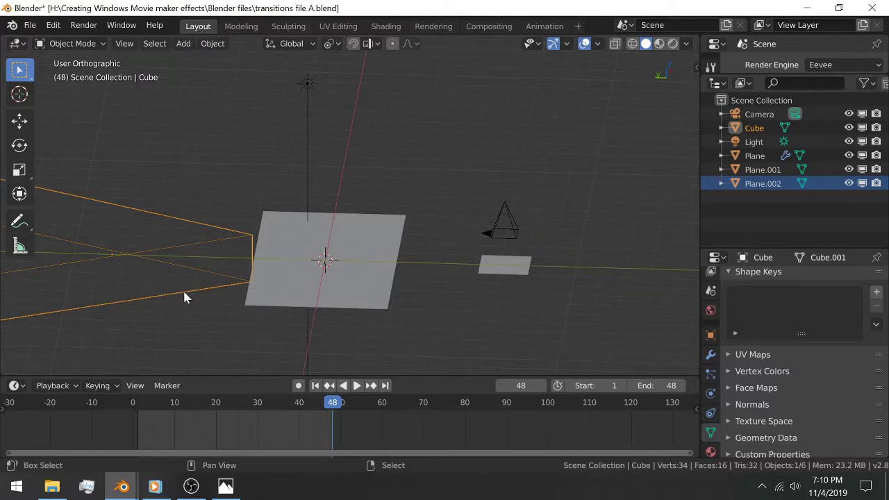
shift+middle_drag(185, 294, 214, 304)
- Show the modifier settings of the large plane to examine its Boolean modifier
click(329, 269)
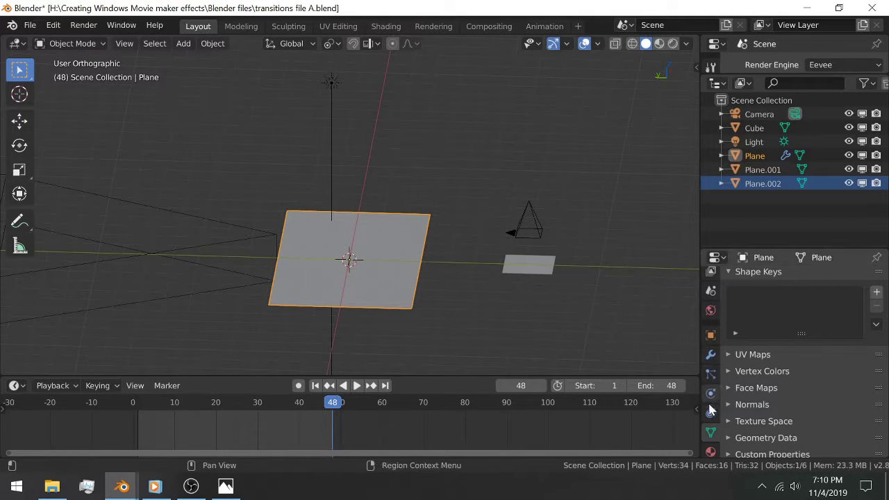
scroll(709, 398, down, 2)
click(710, 321)
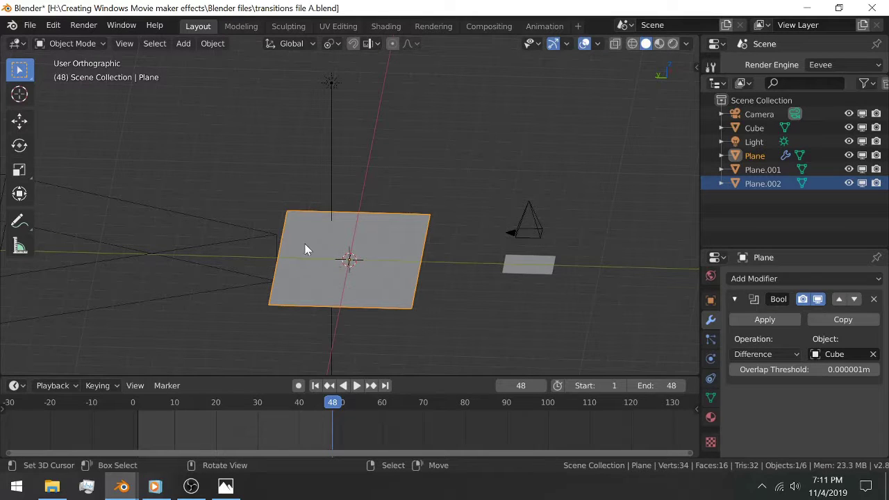
- Slide the cutter cube along the Y axis across the large plane to preview the Boolean cut, without keeping the move
click(267, 239)
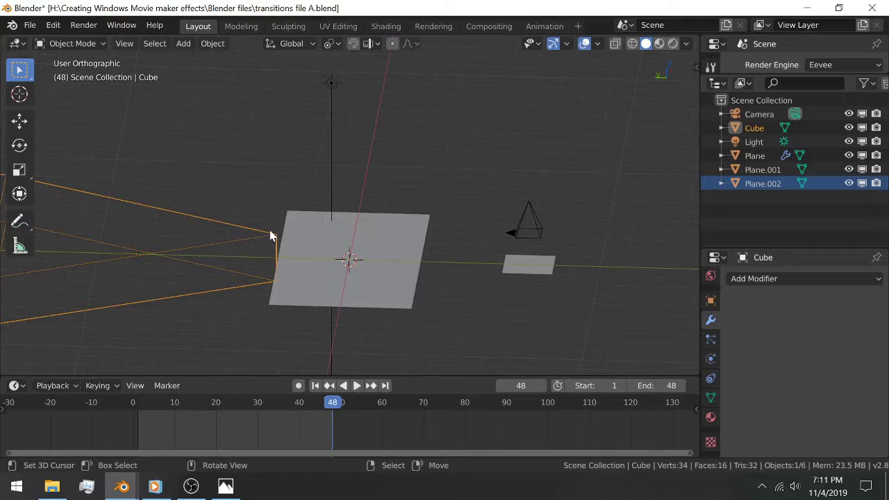
key(g)
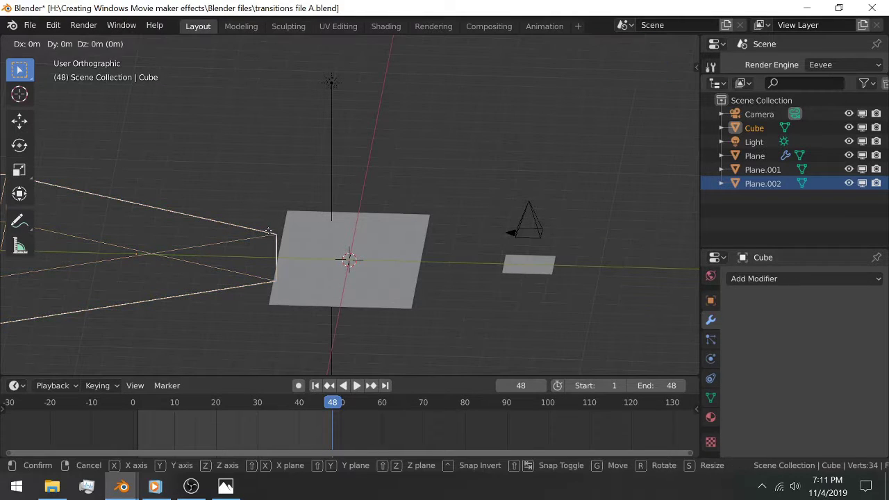
key(y)
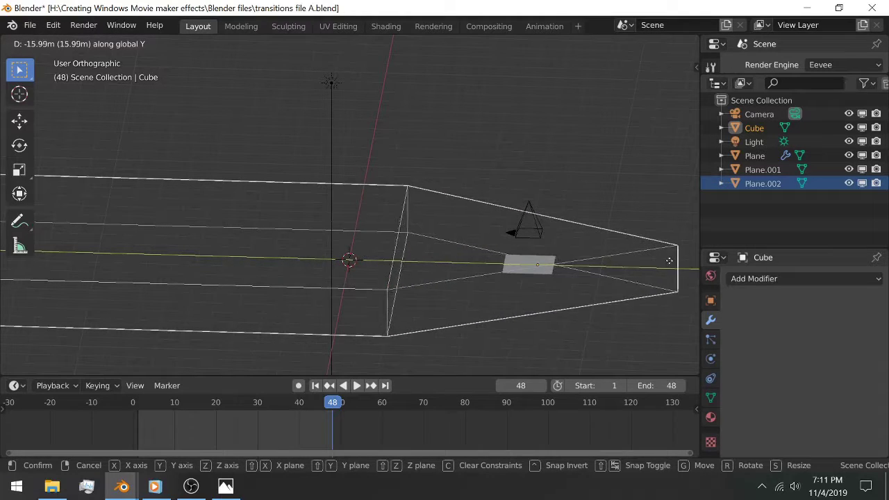
click(613, 264)
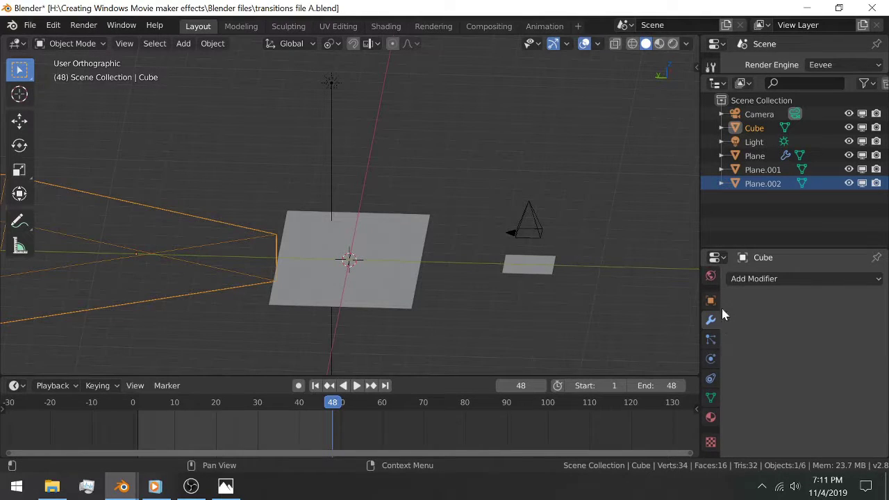
scroll(712, 292, up, 4)
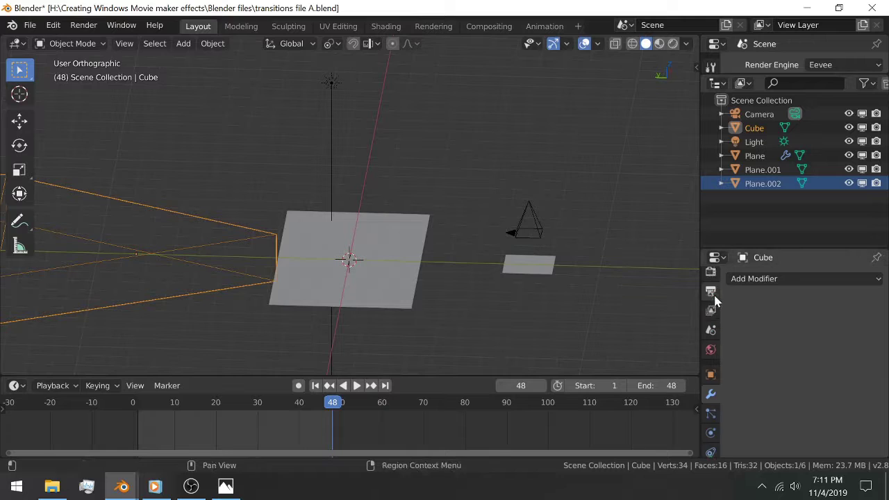
scroll(713, 299, up, 2)
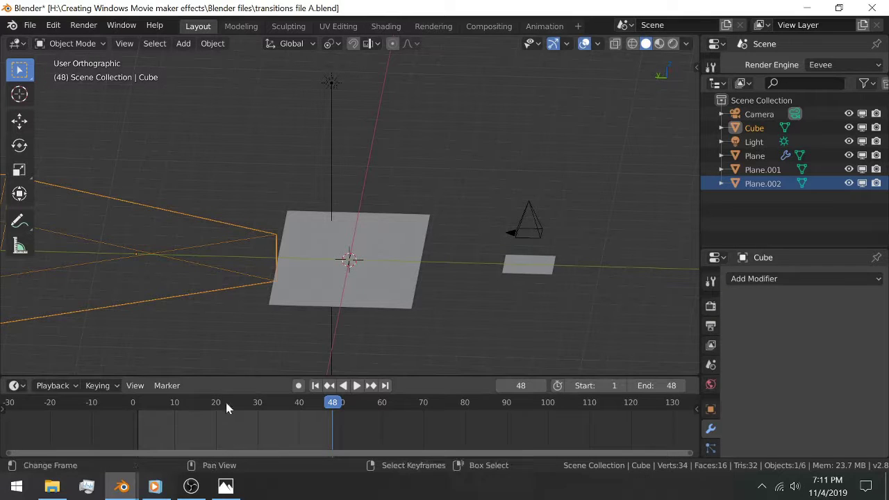
mouse_move(158, 487)
click(158, 455)
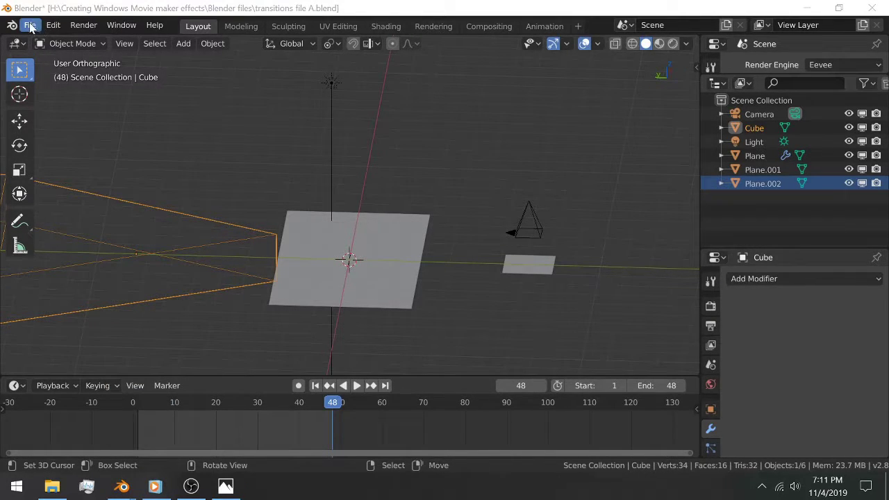
- Launch a new, separate Blender session
click(17, 488)
scroll(172, 248, down, 6)
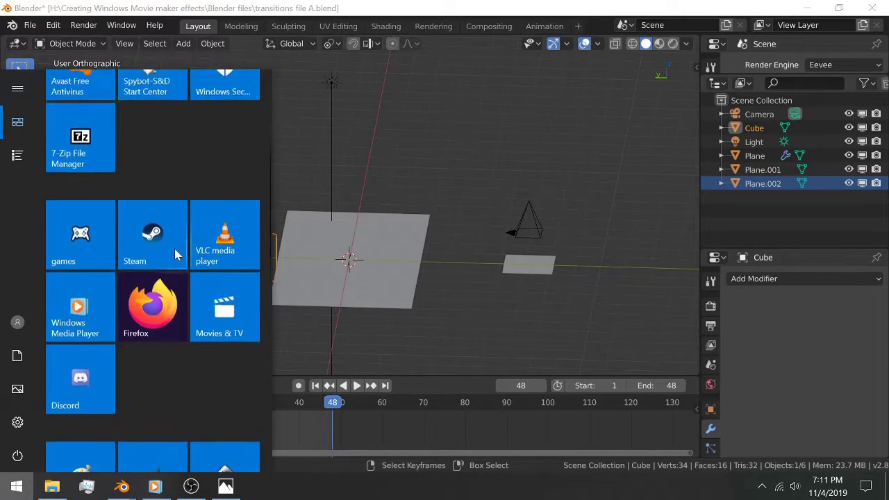
scroll(174, 249, down, 3)
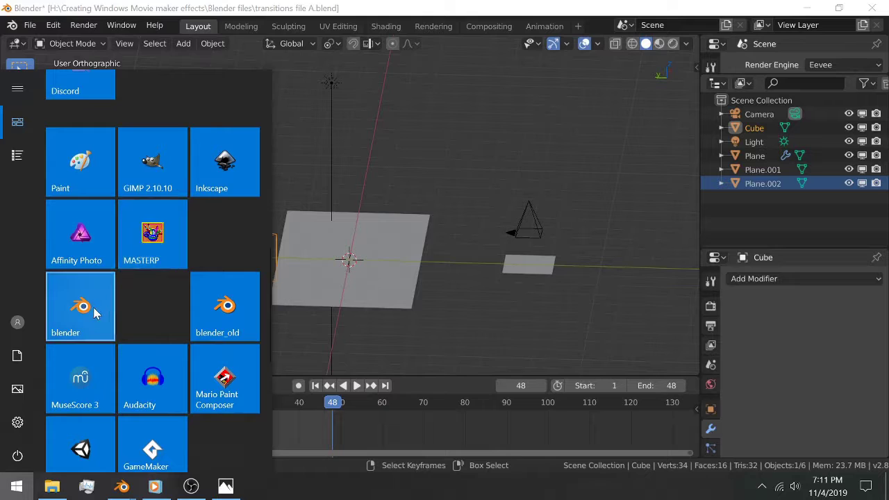
click(94, 313)
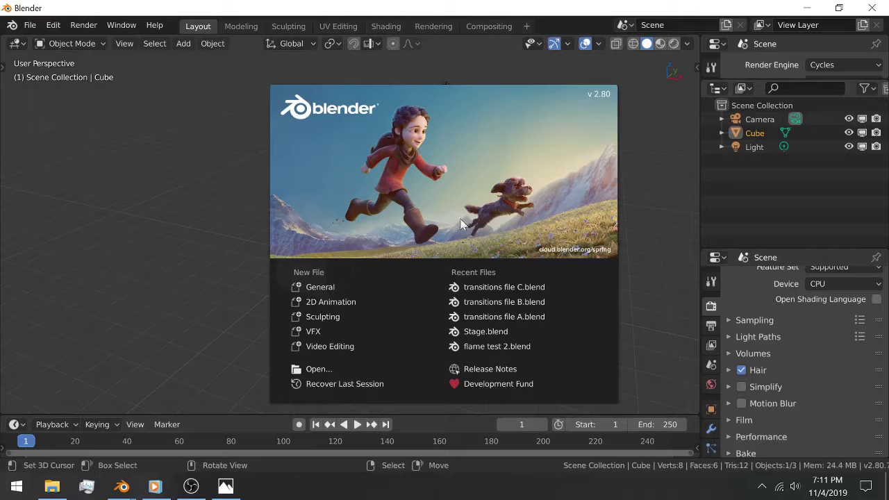
- Dismiss the splash screen and delete the default cube
click(118, 196)
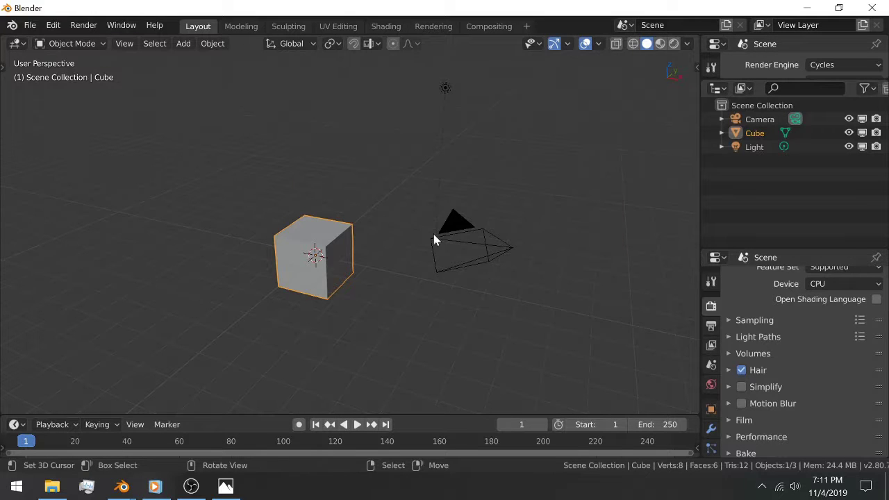
key(x)
click(321, 260)
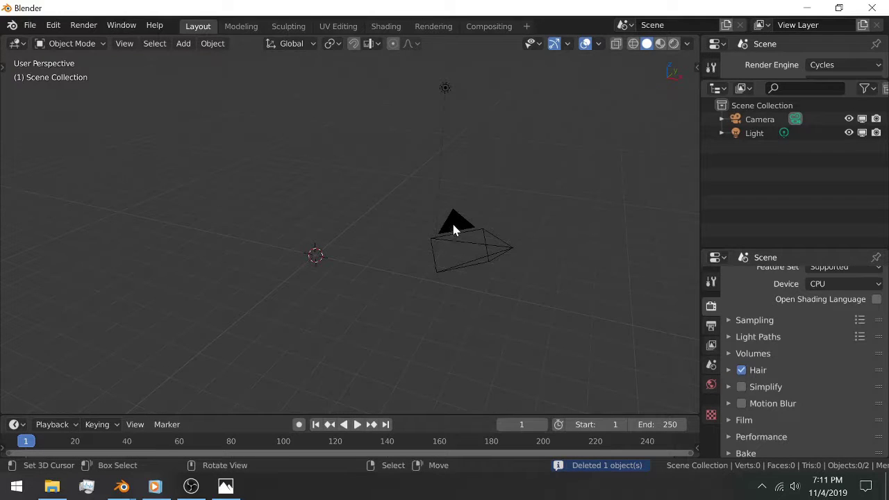
- Clear the camera's rotation and location, and raise it 10 m along the Z axis
click(453, 228)
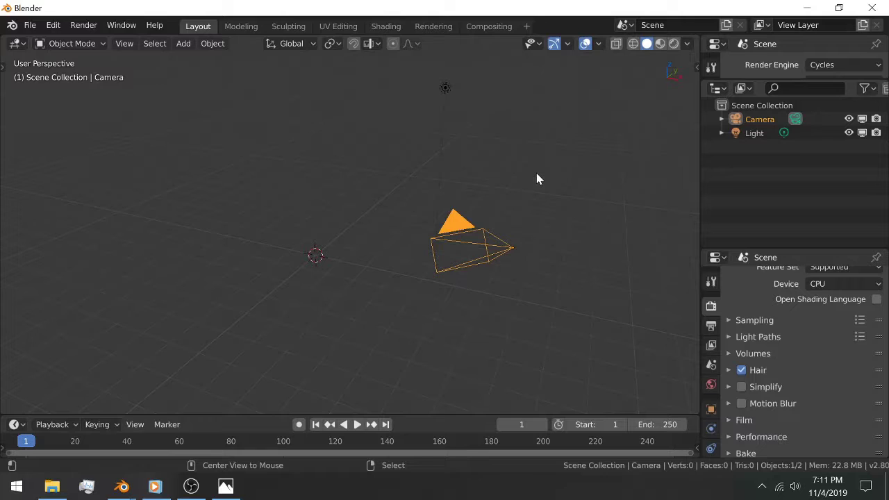
key(alt+r)
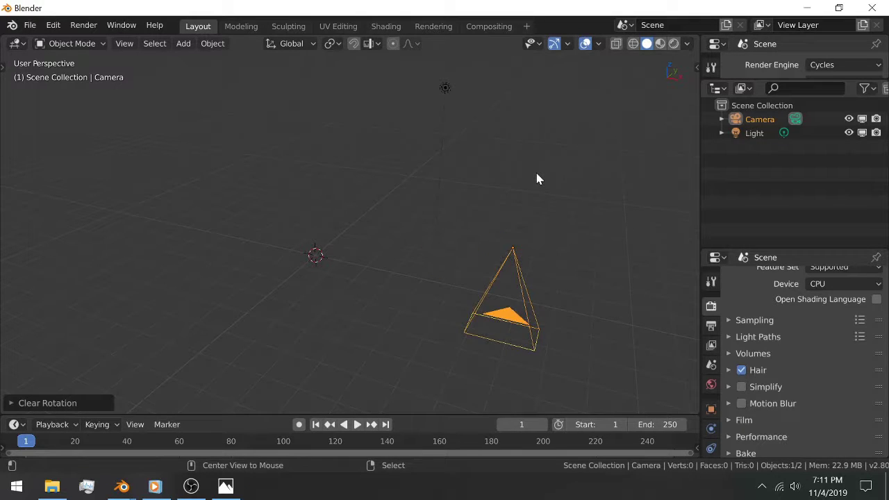
key(alt+g)
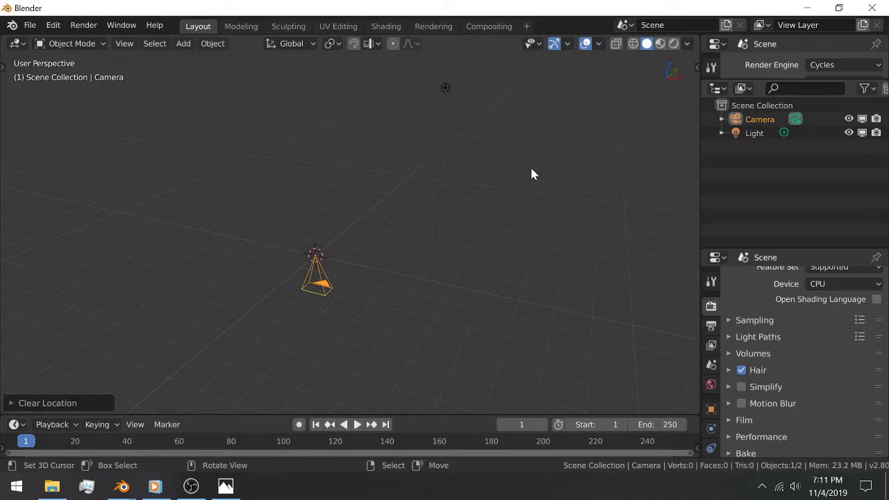
text(gz10)
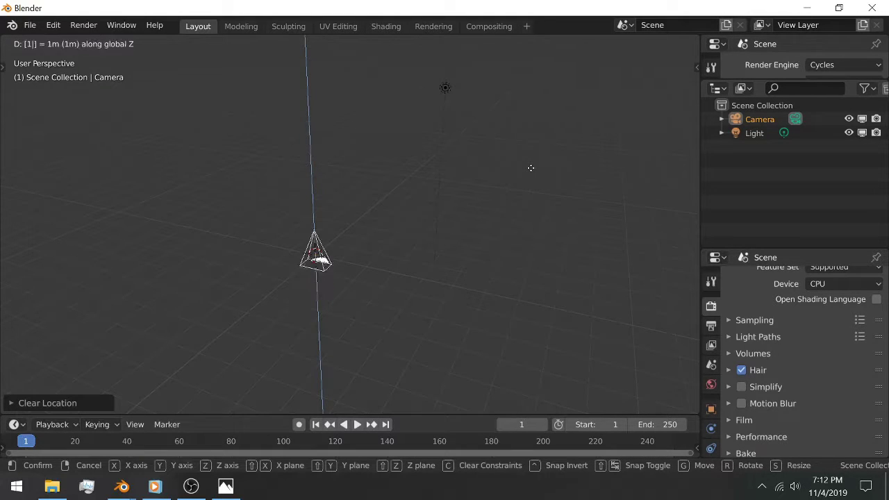
key(Return)
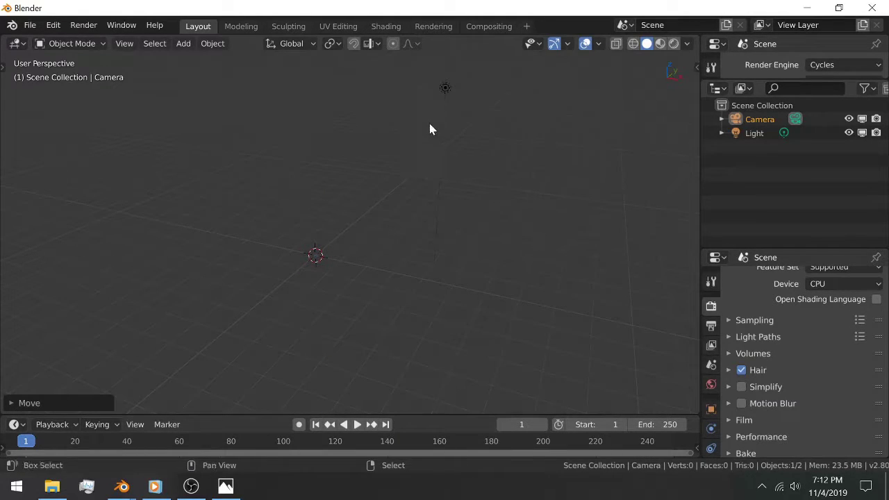
- Change the light to a Sun with a strength of 100 and clear its rotation
middle_drag(430, 127, 440, 213)
middle_drag(405, 162, 407, 254)
click(417, 240)
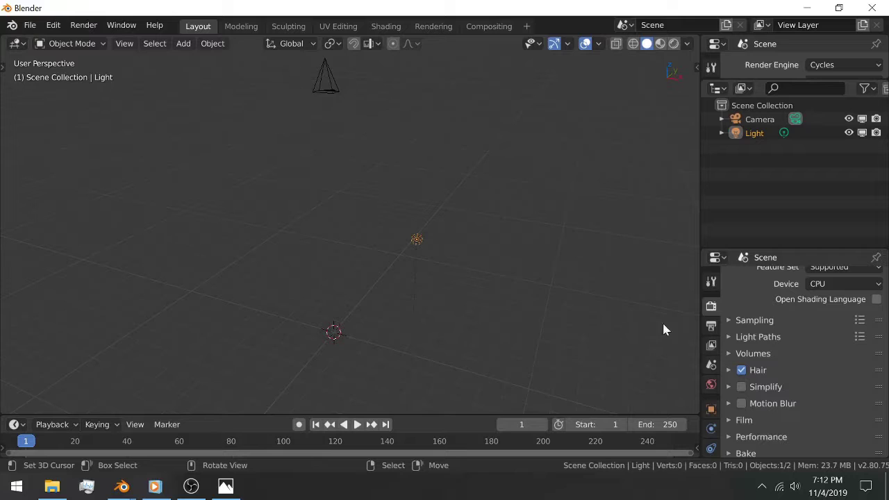
scroll(711, 340, down, 3)
click(711, 418)
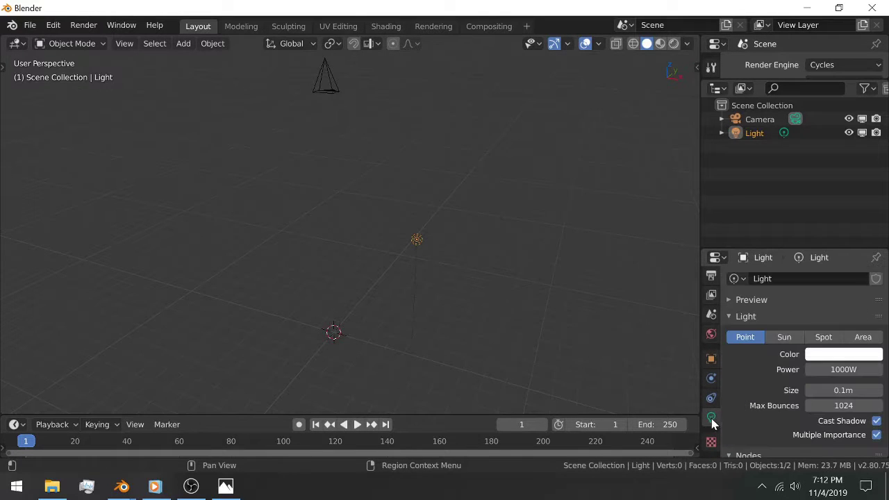
click(785, 337)
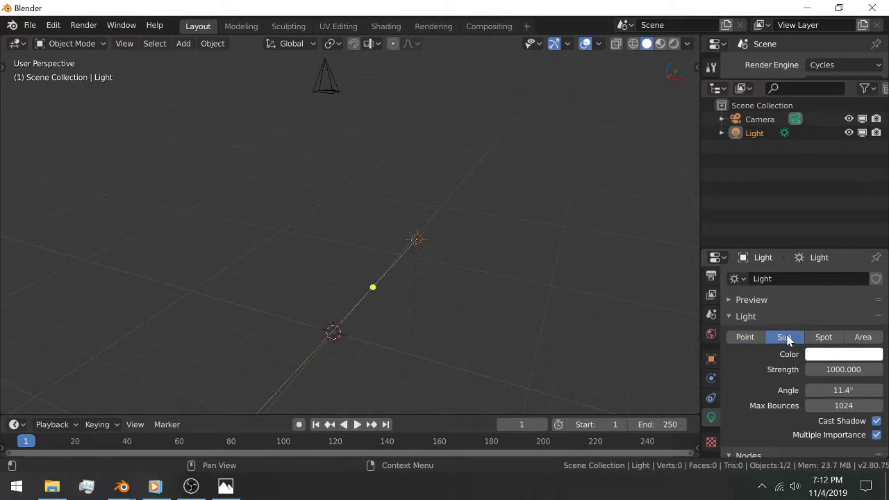
click(843, 373)
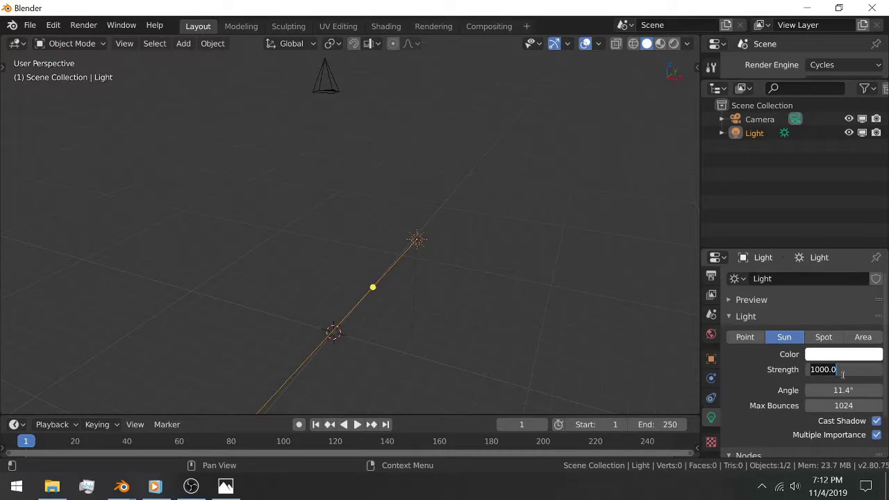
text(100)
key(Return)
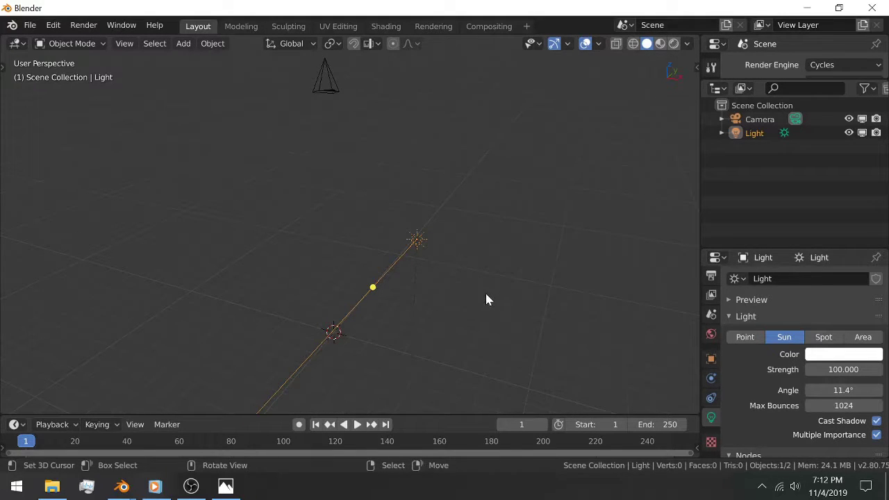
key(alt+r)
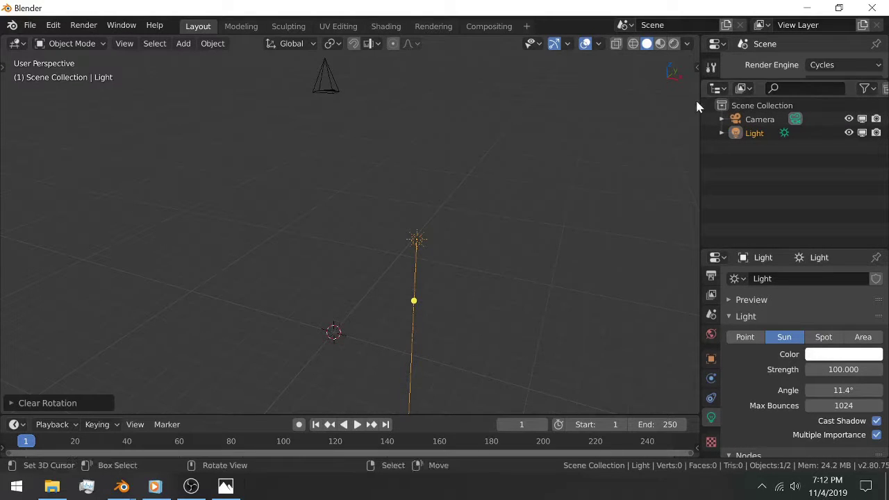
- Show the selectability toggles to make the camera and the light unselectable, and look through the camera
drag(700, 98, 629, 97)
click(851, 88)
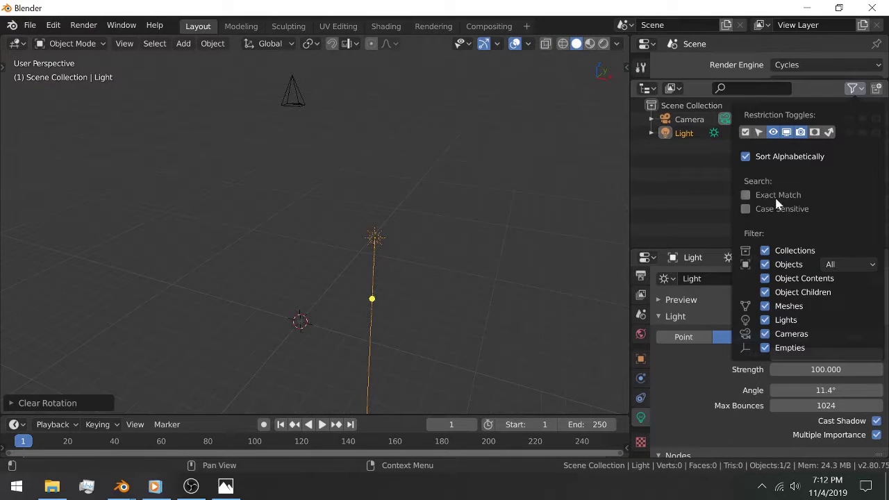
click(759, 132)
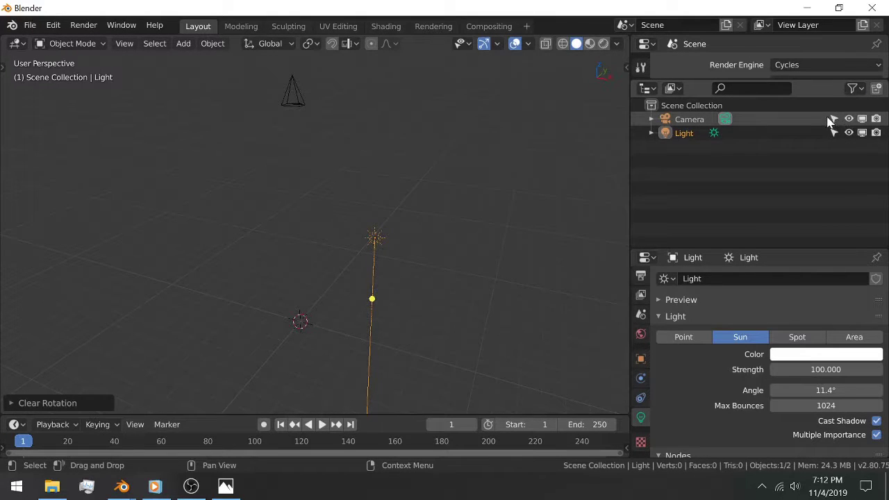
click(834, 119)
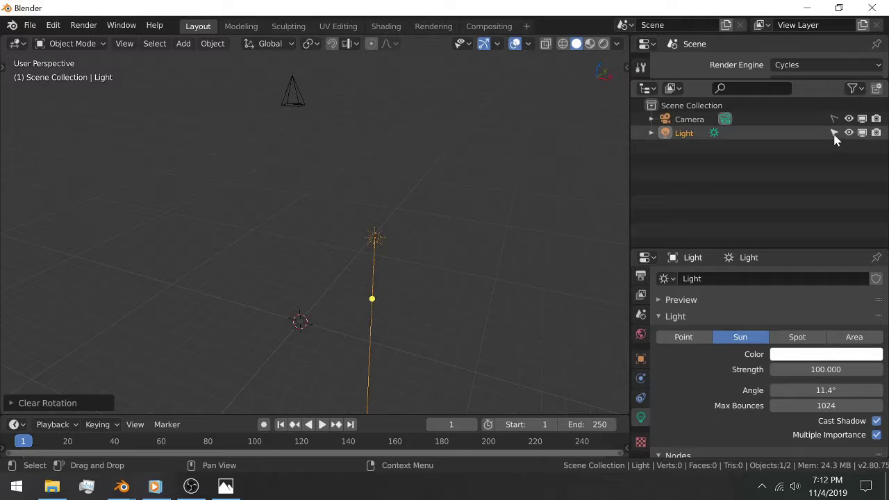
click(833, 133)
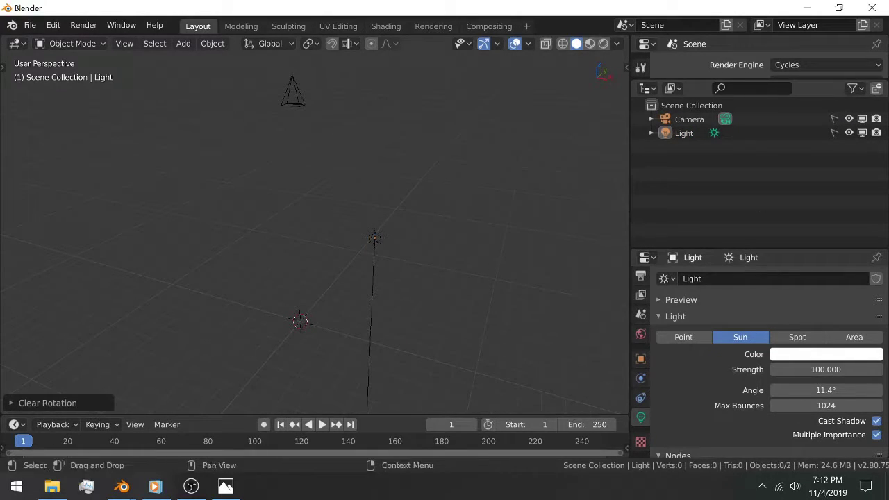
click(834, 120)
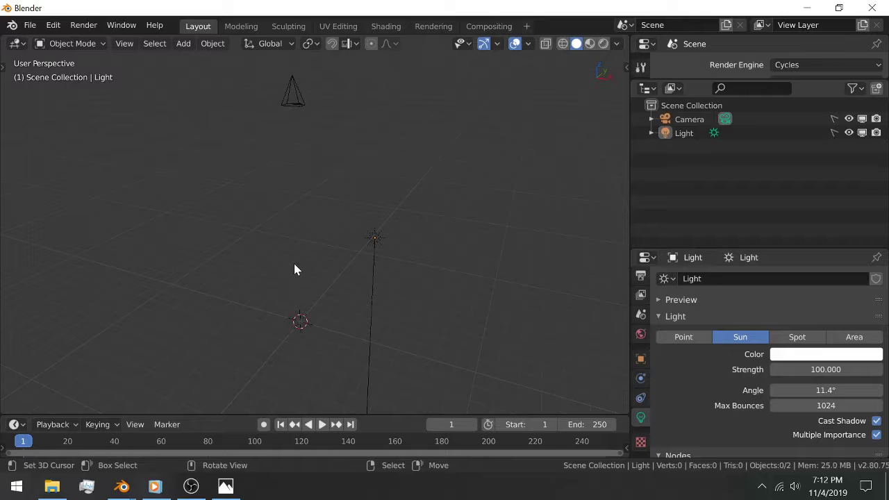
key(KP_0)
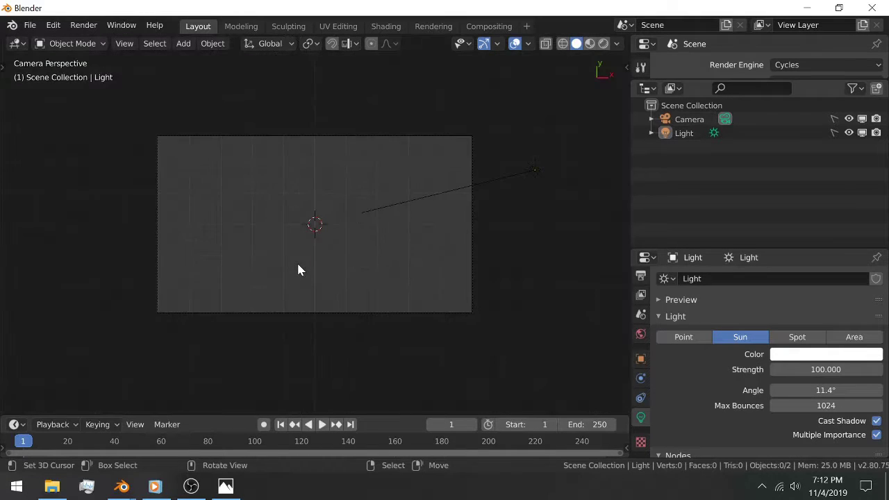
- Add a mesh plane and scale its geometry up uniformly in Edit Mode until it spans the camera frame's height
scroll(314, 250, up, 2)
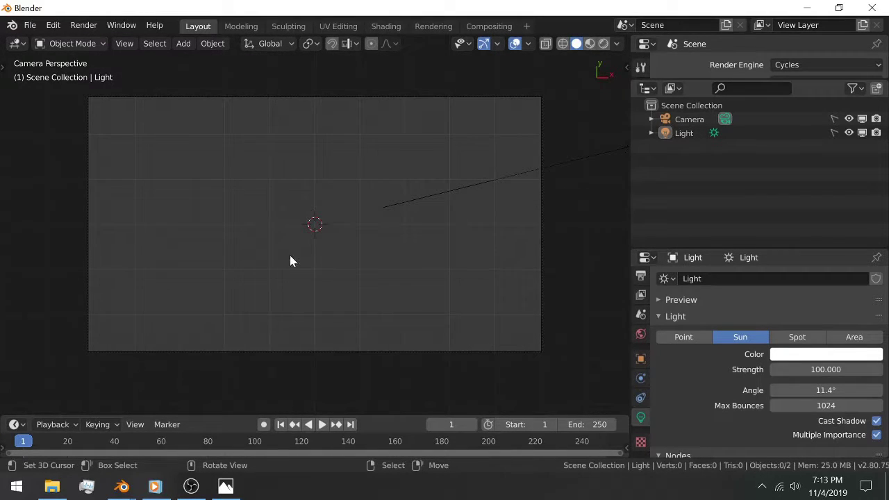
key(shift)
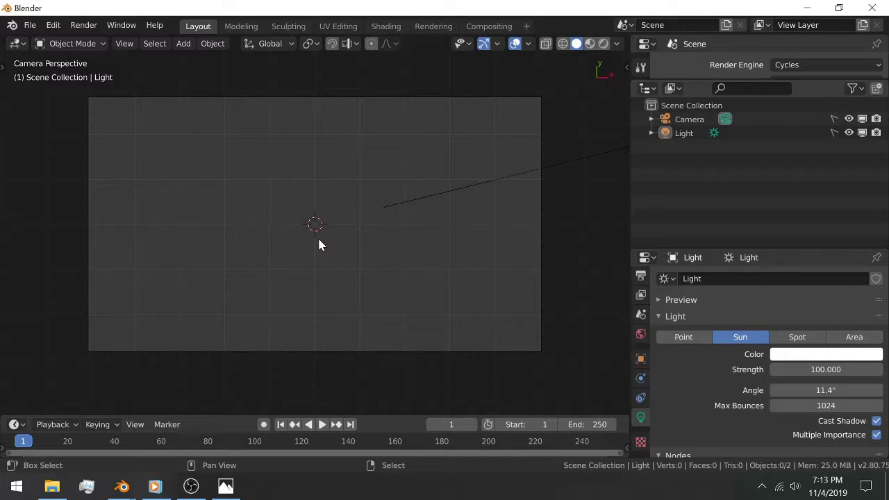
key(shift+a)
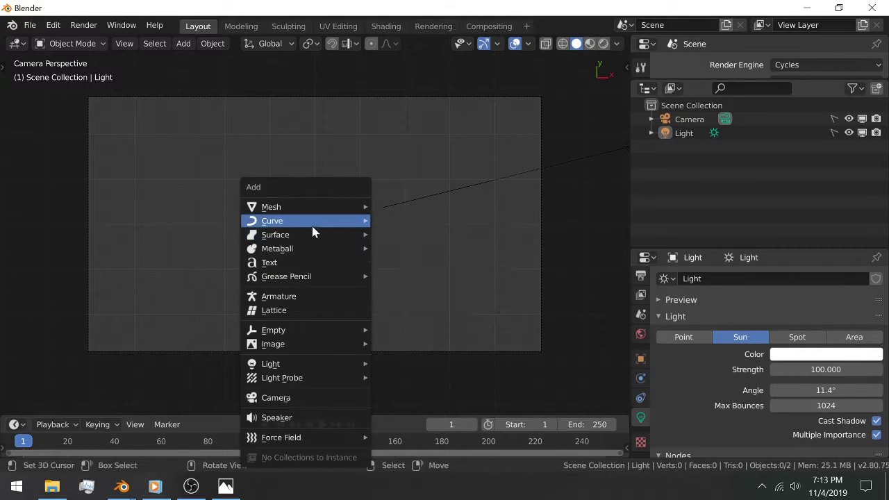
mouse_move(316, 202)
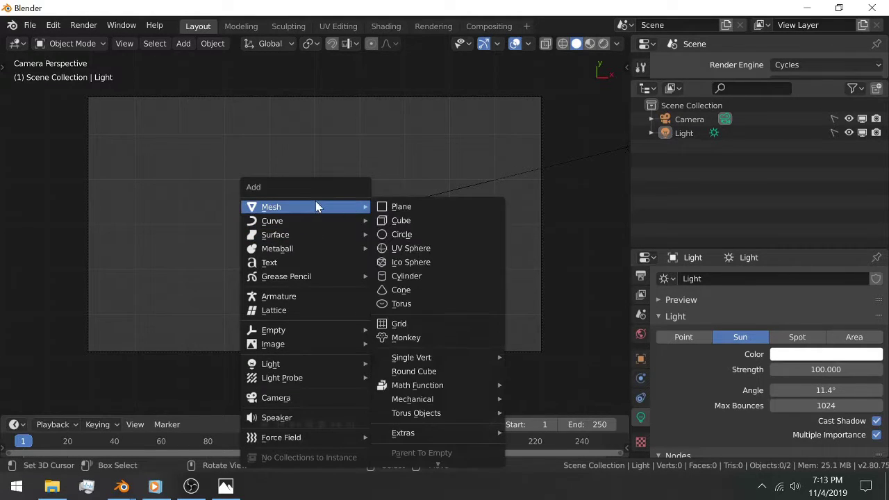
click(386, 208)
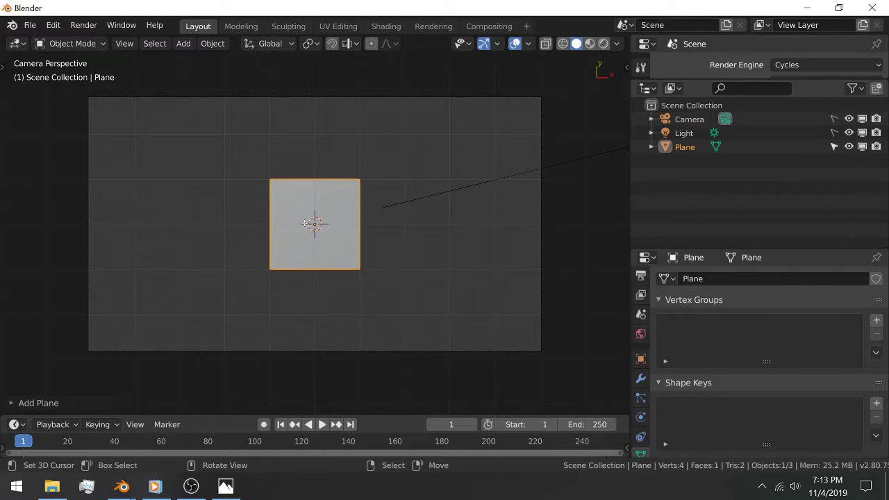
key(Tab)
key(s)
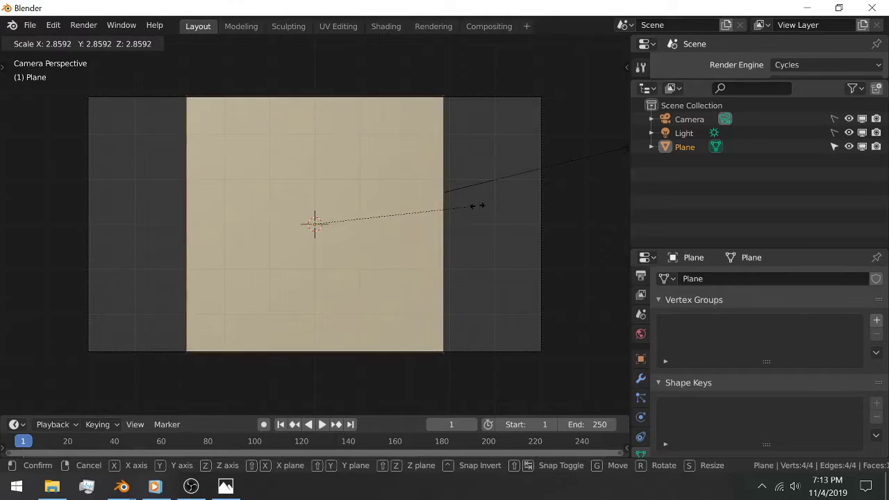
click(463, 204)
- Stretch the plane's geometry along the X axis towards the side edges of the camera frame
scroll(453, 179, up, 3)
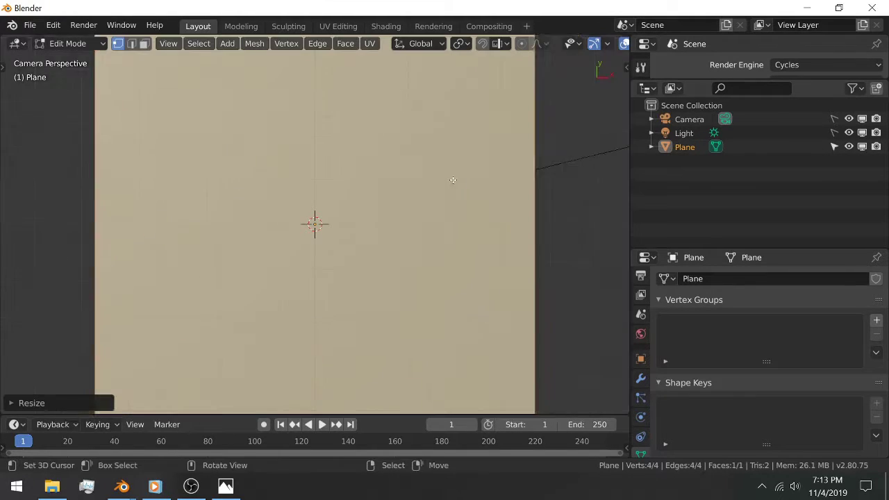
scroll(452, 179, up, 1)
mouse_move(454, 161)
shift+middle_down()
mouse_move(264, 270)
mouse_move(321, 258)
mouse_move(263, 246)
mouse_move(242, 255)
shift+middle_up()
scroll(324, 255, up, 5)
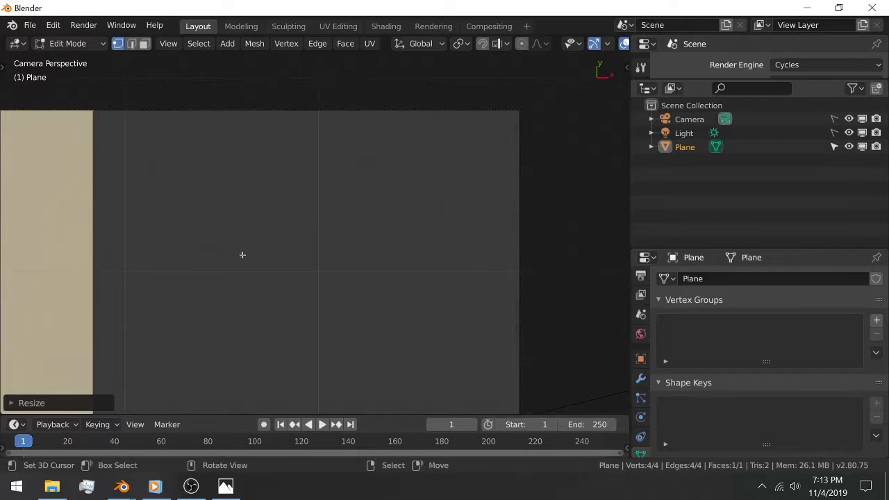
key(s)
key(x)
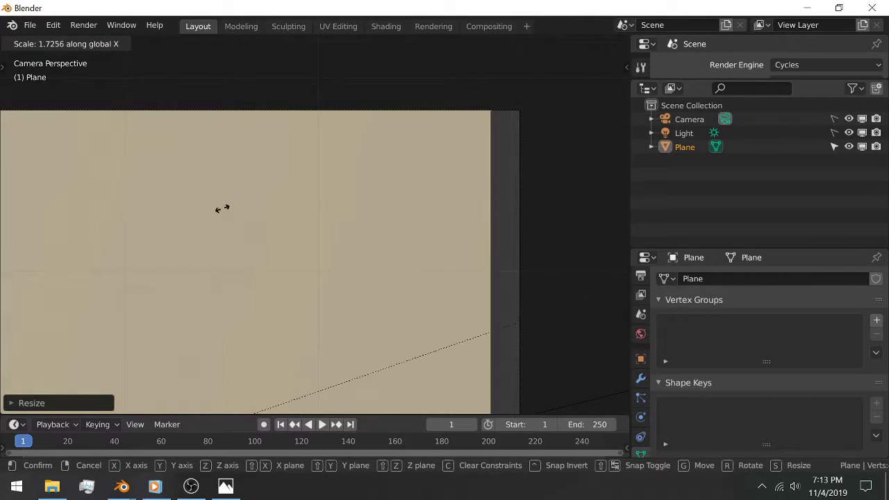
click(557, 139)
- Fine-tune the plane's X scale in camera view until its side edge nearly meets the frame's edge
middle_drag(558, 139, 283, 252)
key(KP_0)
scroll(270, 183, up, 10)
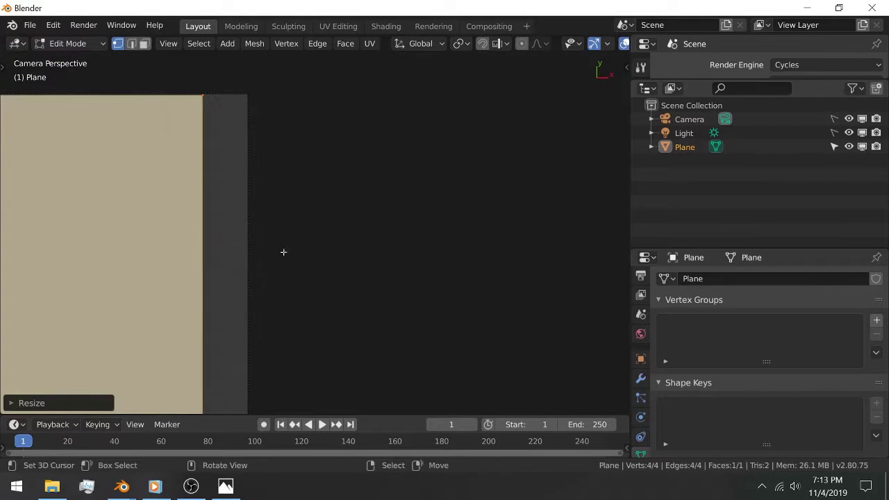
shift+middle_drag(245, 206, 272, 282)
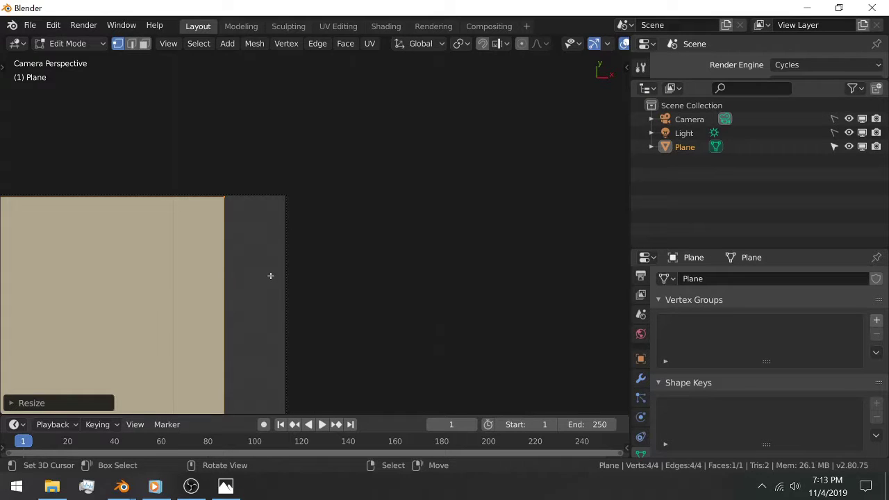
key(s)
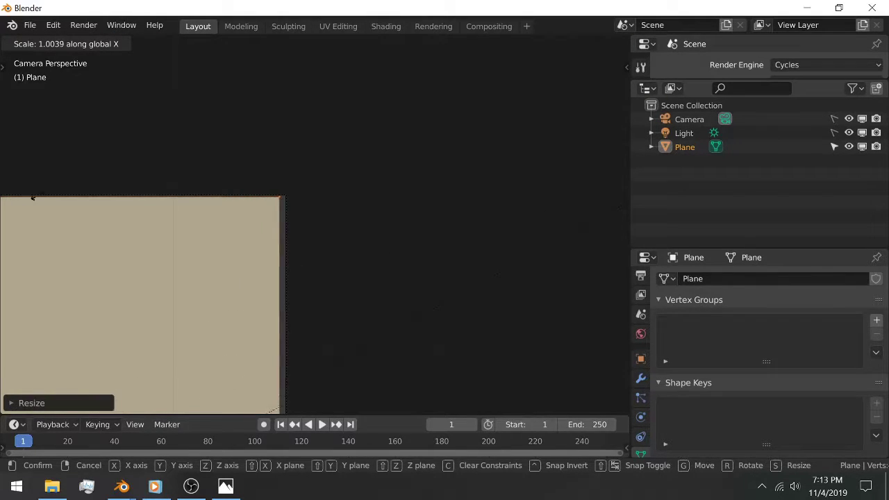
click(75, 192)
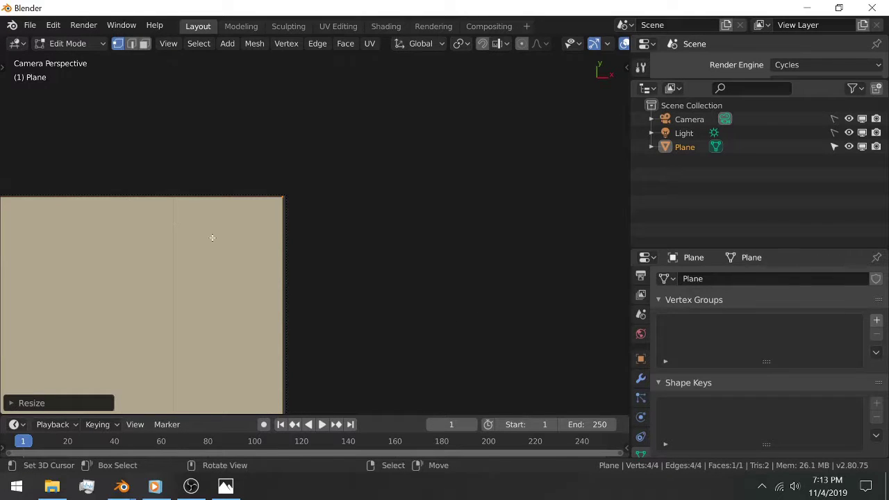
- Scale the plane uniformly by about 1.0003 to just cover the camera frame, inspect it, and return to Object Mode
key(s)
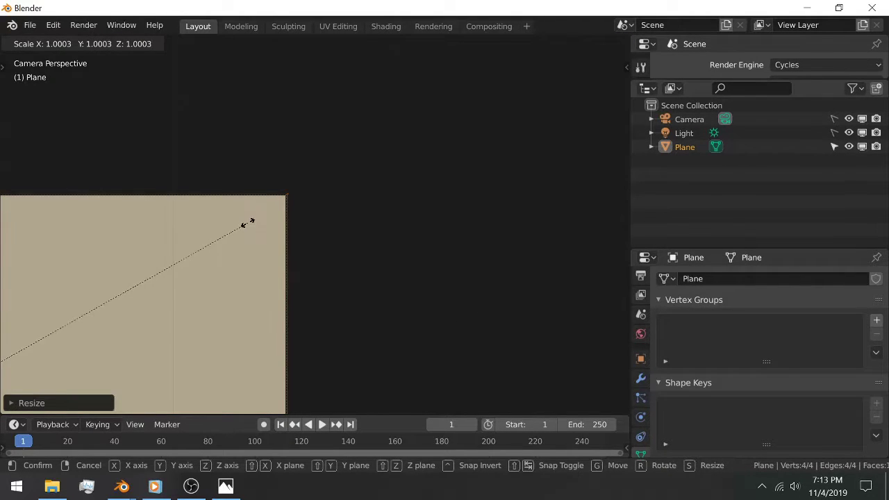
click(247, 222)
scroll(239, 223, down, 6)
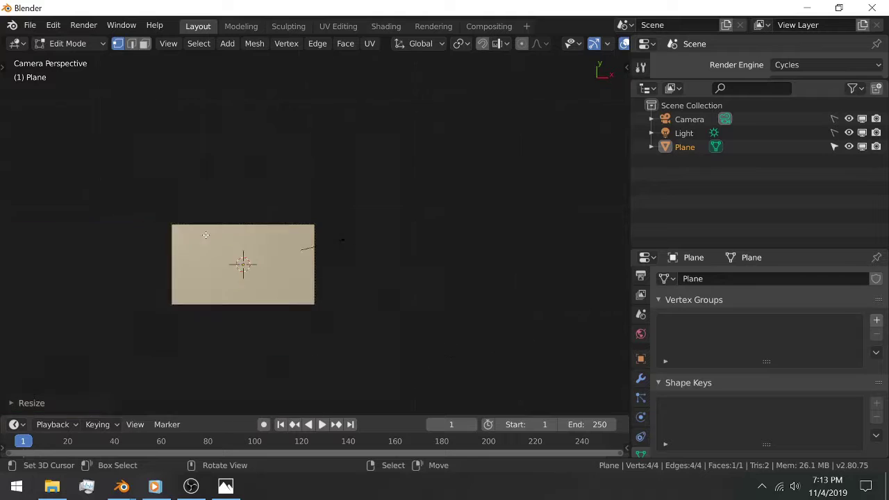
scroll(205, 235, up, 5)
shift+middle_drag(135, 337, 432, 244)
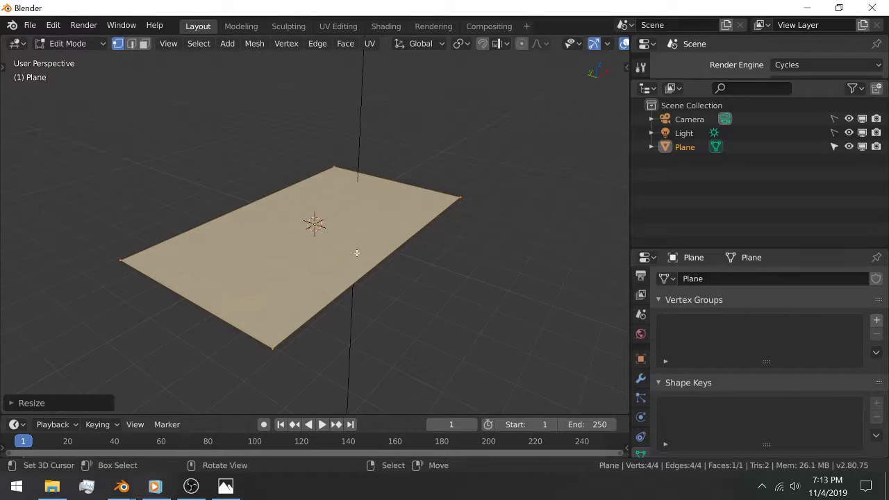
key(Tab)
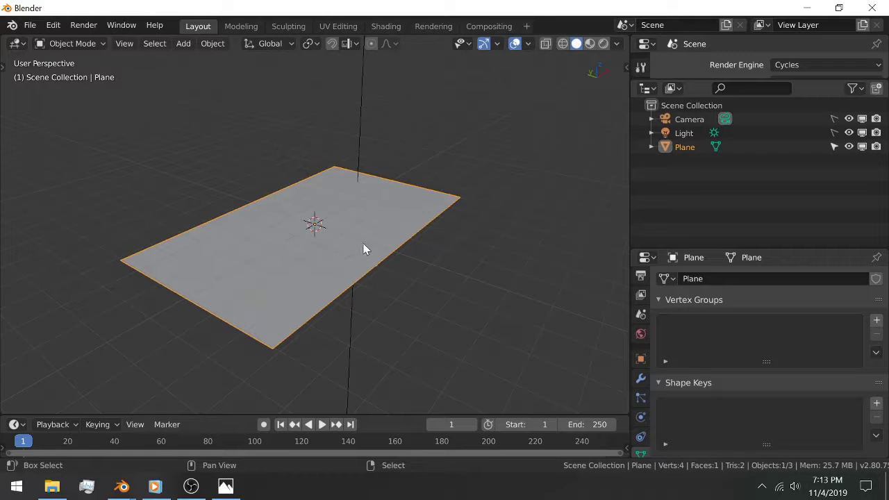
- Add a mesh cube and scale its geometry about 5.06 times in X and Y with the Z axis locked
key(shift+a)
mouse_move(371, 207)
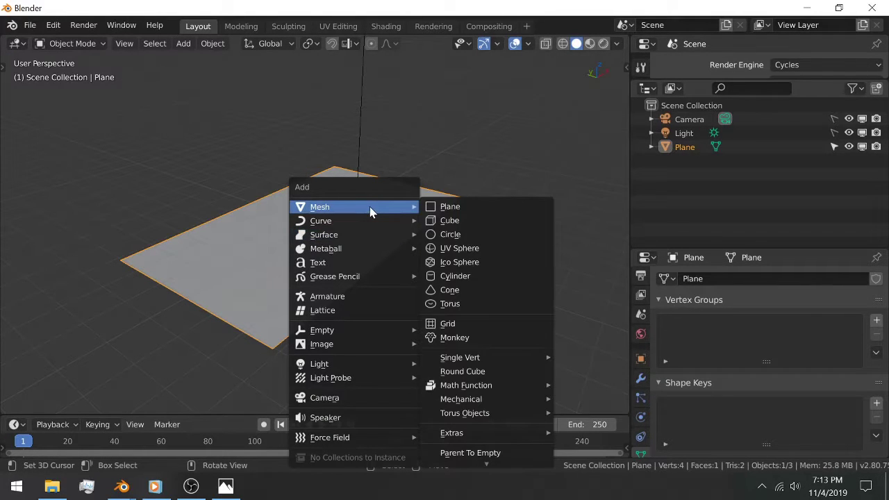
click(453, 221)
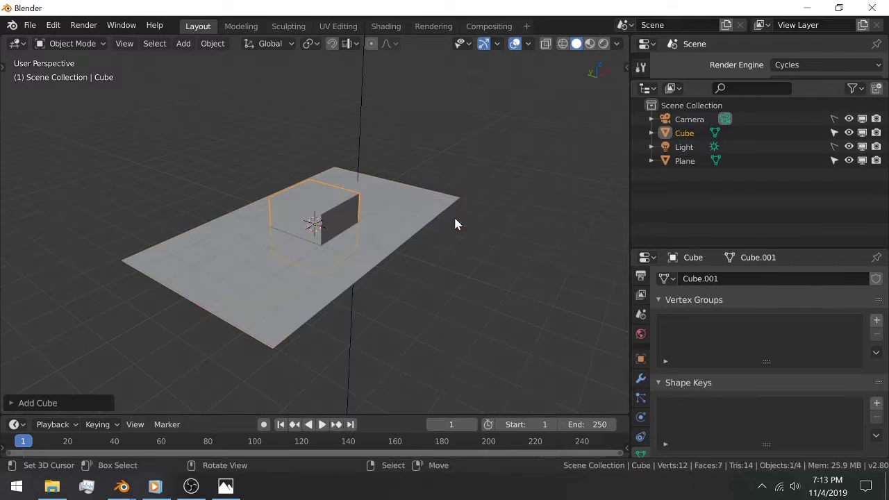
key(Tab)
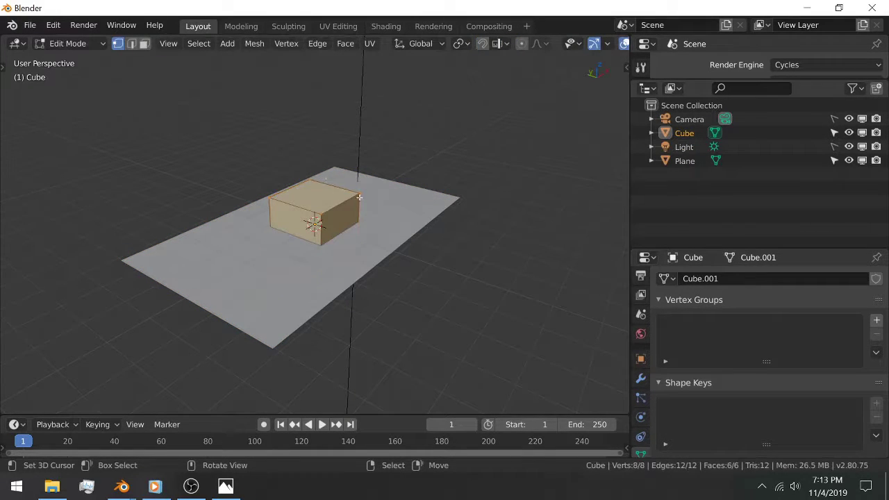
key(s)
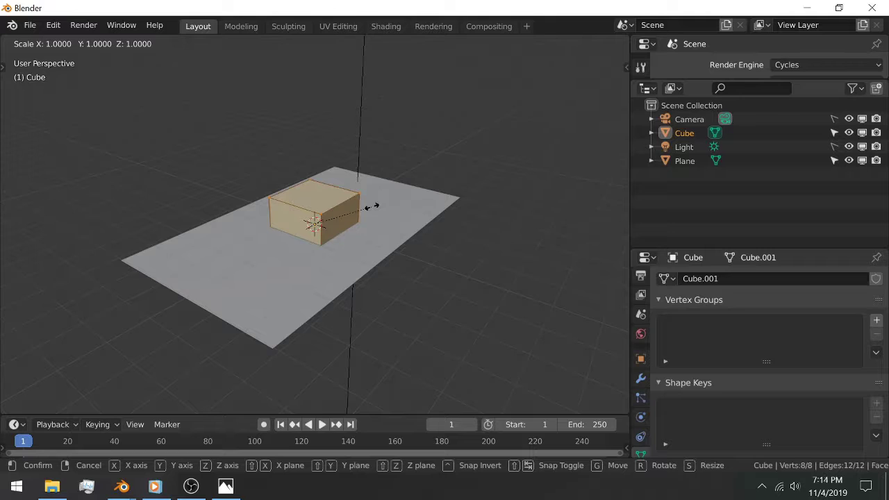
key(shift+z)
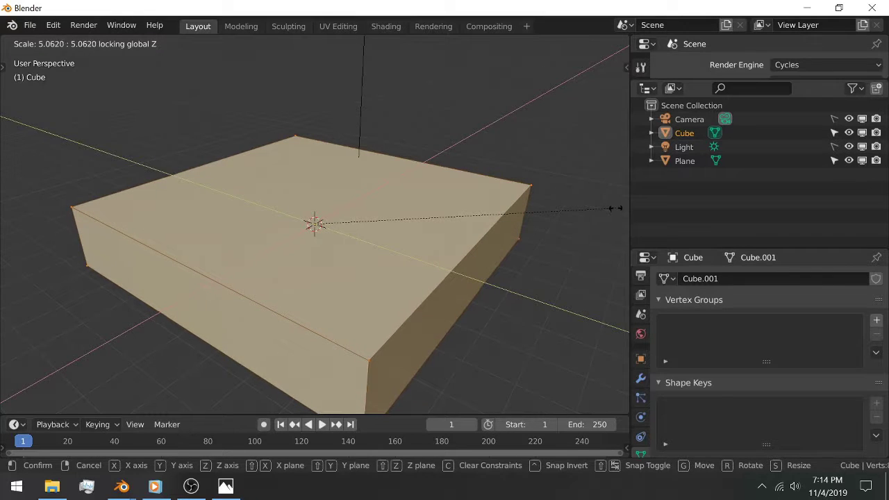
click(615, 209)
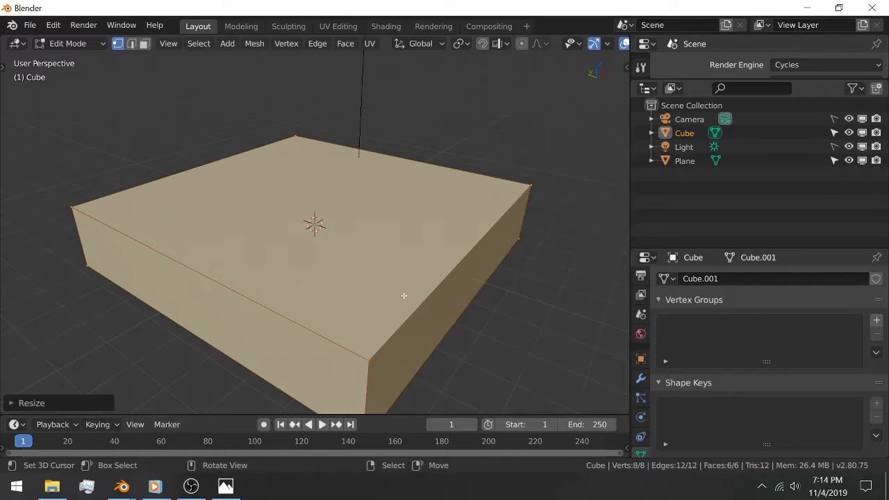
- Select the flattened cube's negative-Y side face and scale it by 0.0001 along X to form a wedge
mouse_move(163, 245)
middle_down()
mouse_move(274, 174)
mouse_move(474, 246)
mouse_move(455, 241)
middle_up()
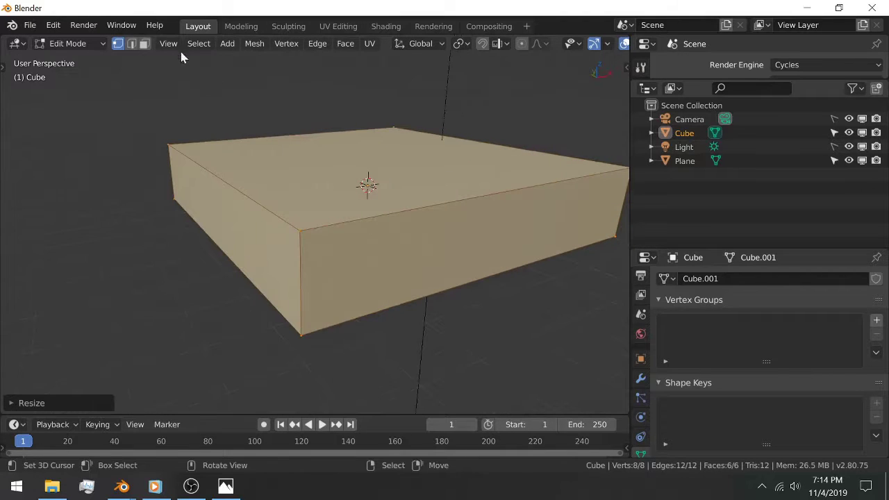
click(144, 44)
click(408, 228)
middle_drag(514, 200, 399, 210)
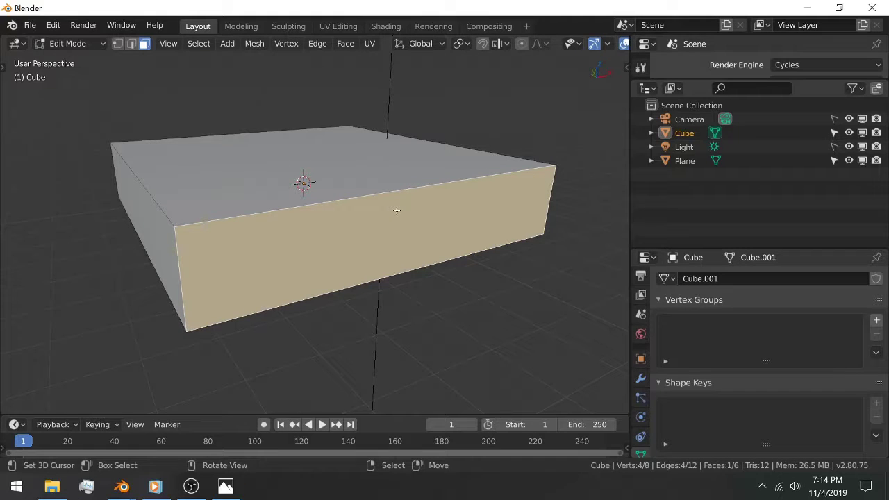
key(s)
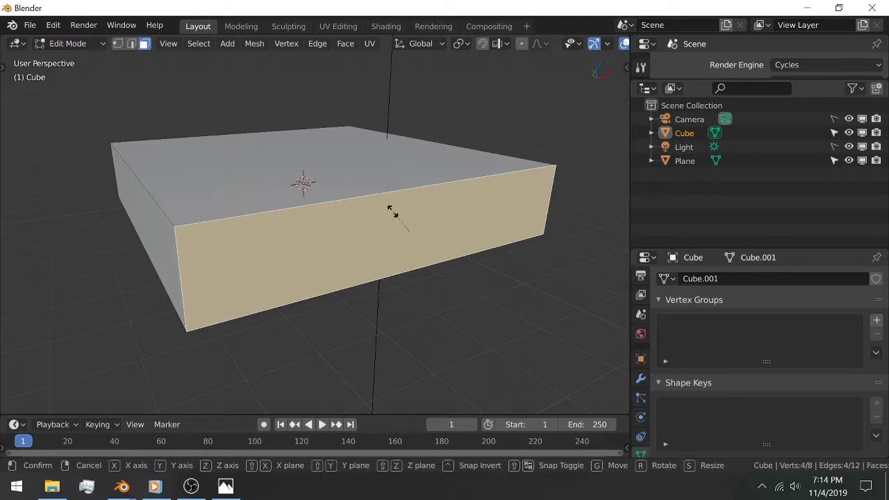
key(x)
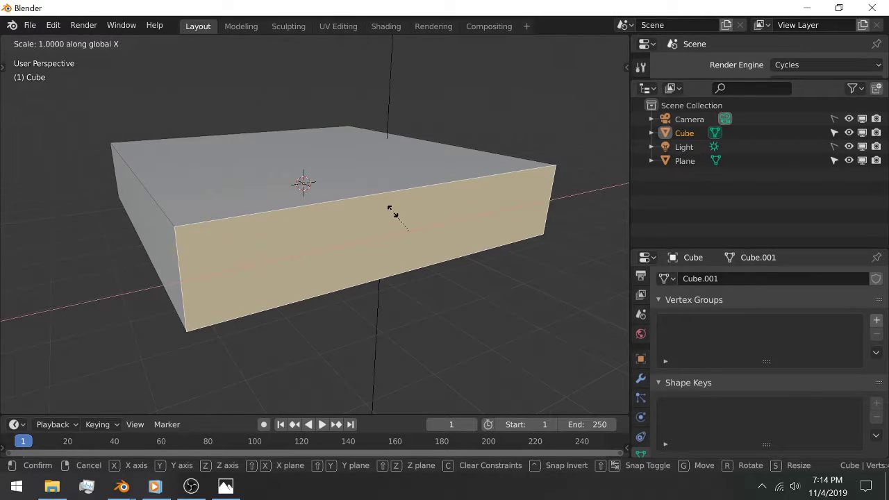
text(0.)
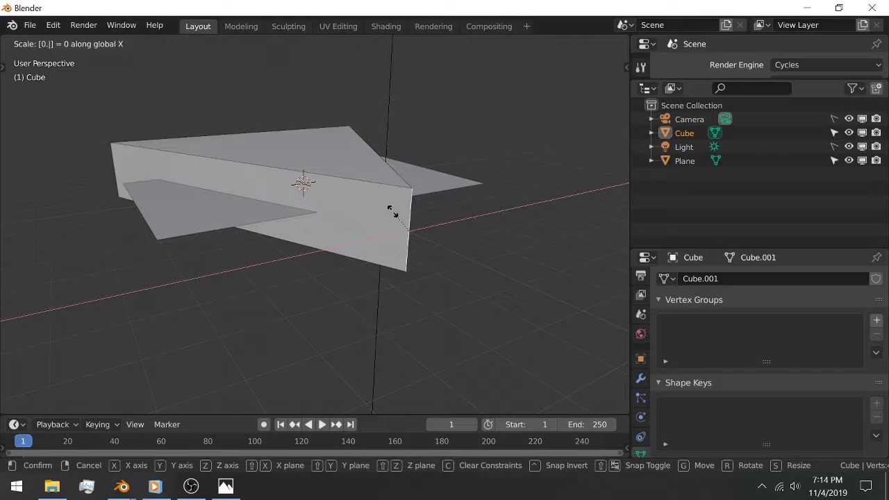
text(0001)
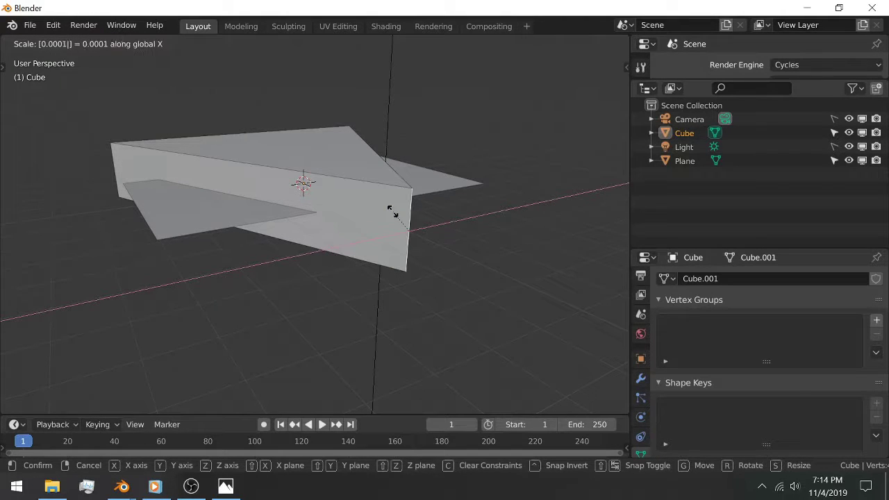
key(Return)
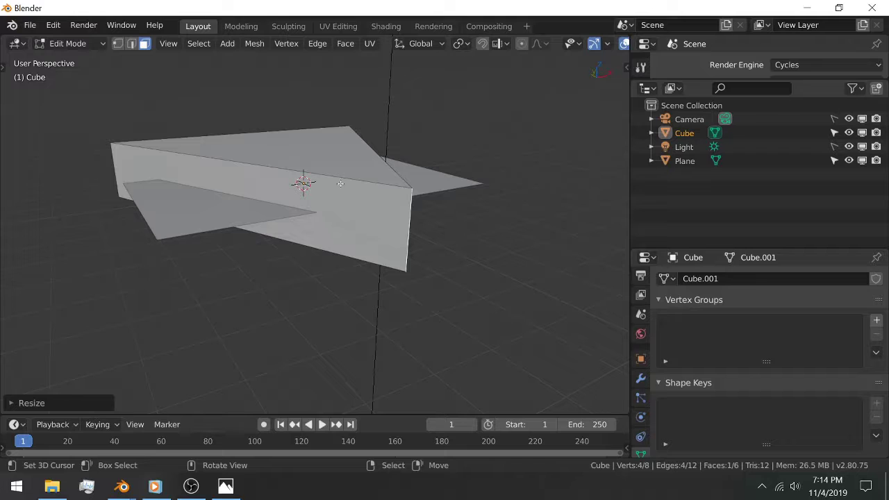
- Extrude the wedge's wide end face outward, away from the tip, into a long rectangular block
middle_drag(340, 183, 145, 202)
scroll(288, 130, up, 5)
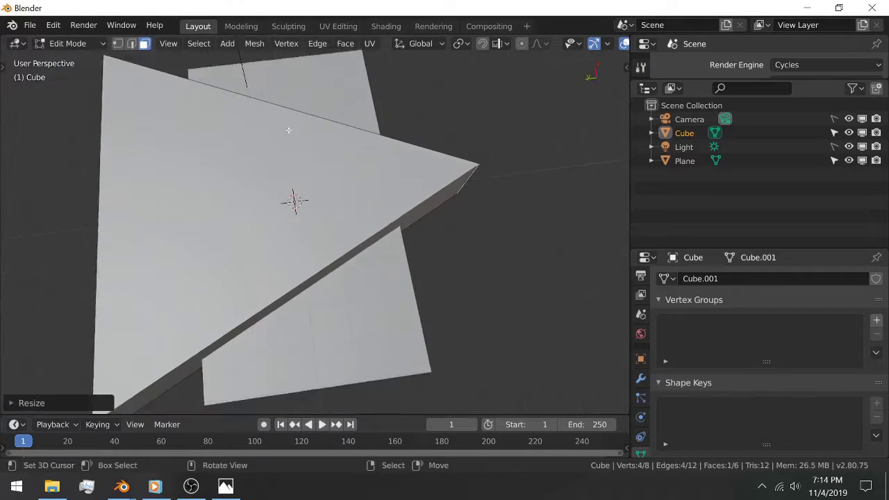
scroll(288, 130, down, 5)
shift+middle_drag(97, 292, 260, 134)
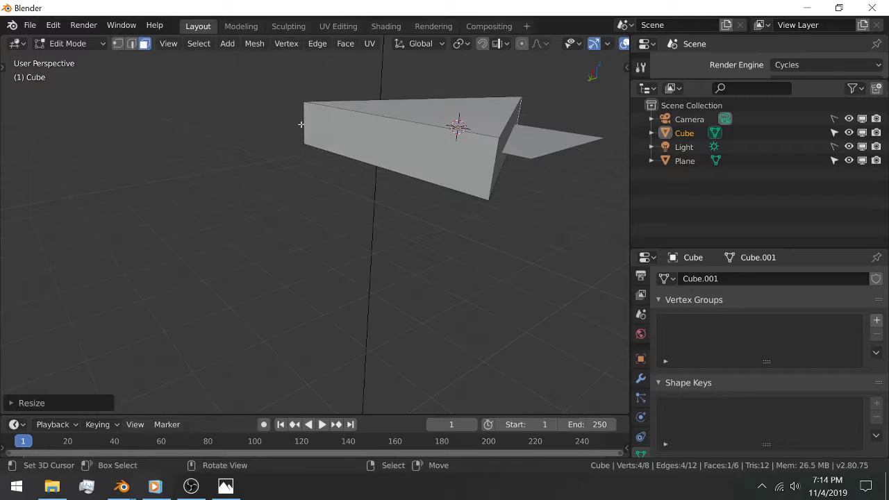
click(366, 148)
middle_drag(180, 154, 185, 166)
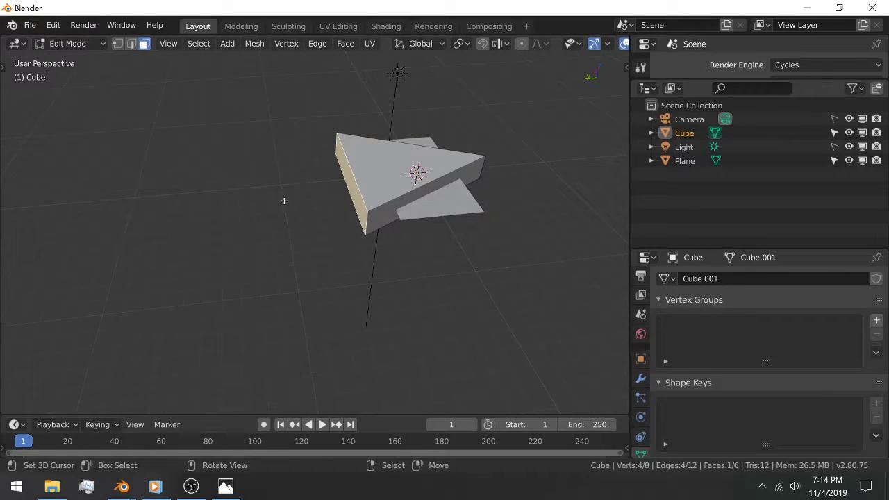
key(e)
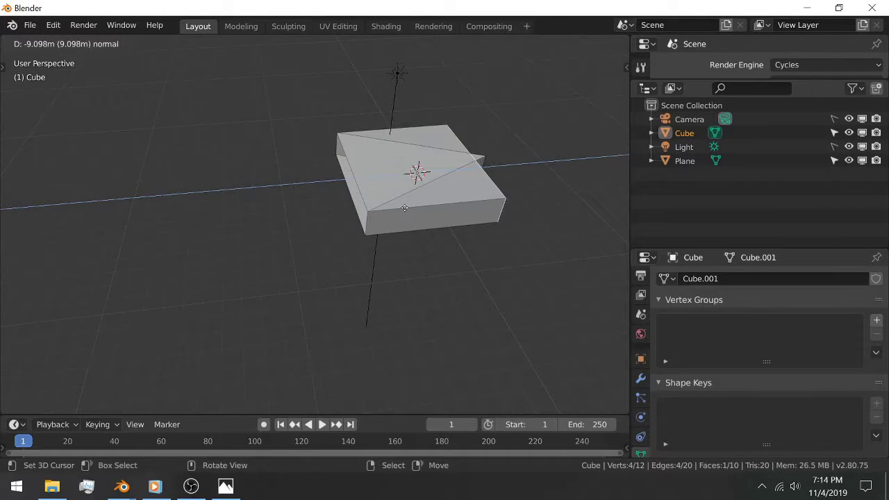
click(139, 196)
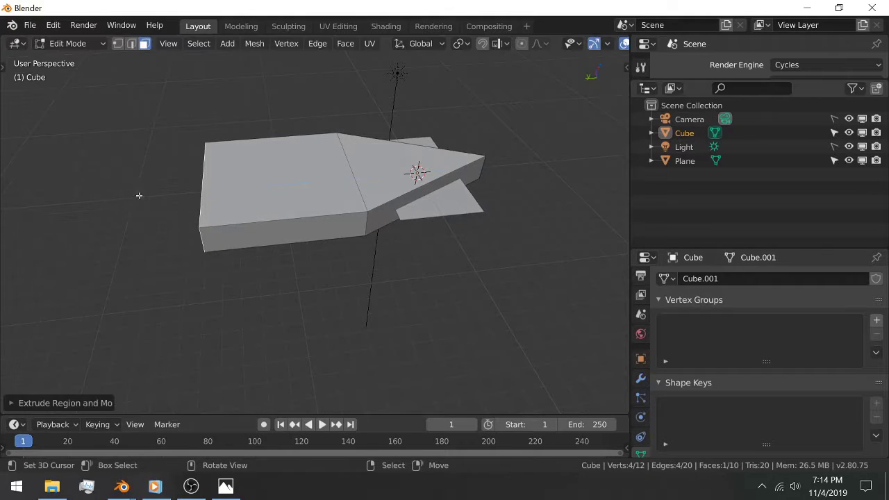
- Return to Object Mode and exclude the arrow-shaped cutter block from renders
key(Tab)
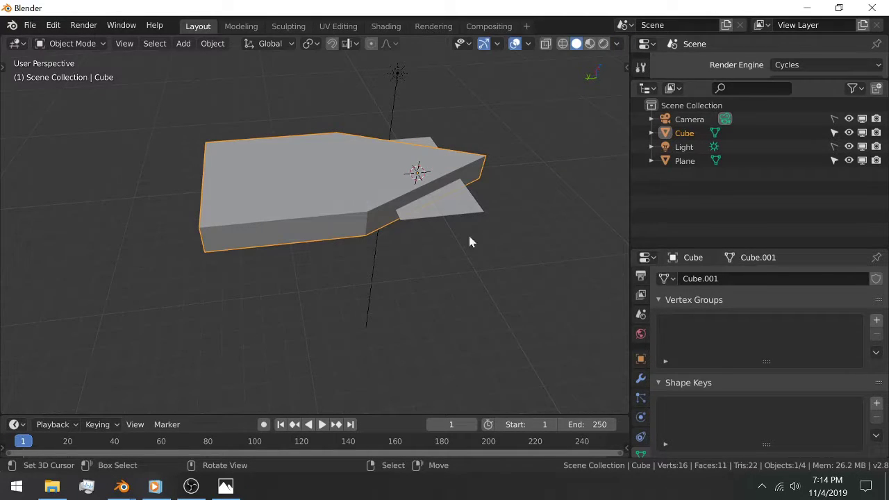
middle_drag(555, 198, 393, 214)
scroll(486, 201, up, 3)
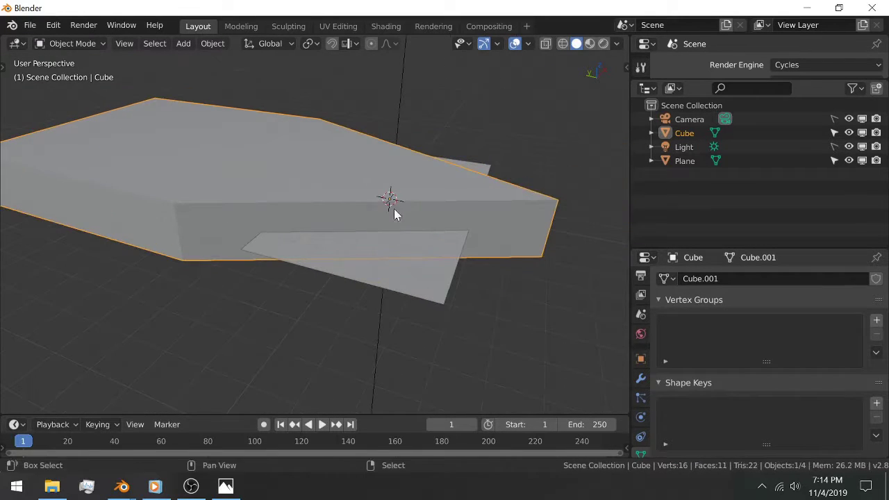
click(877, 134)
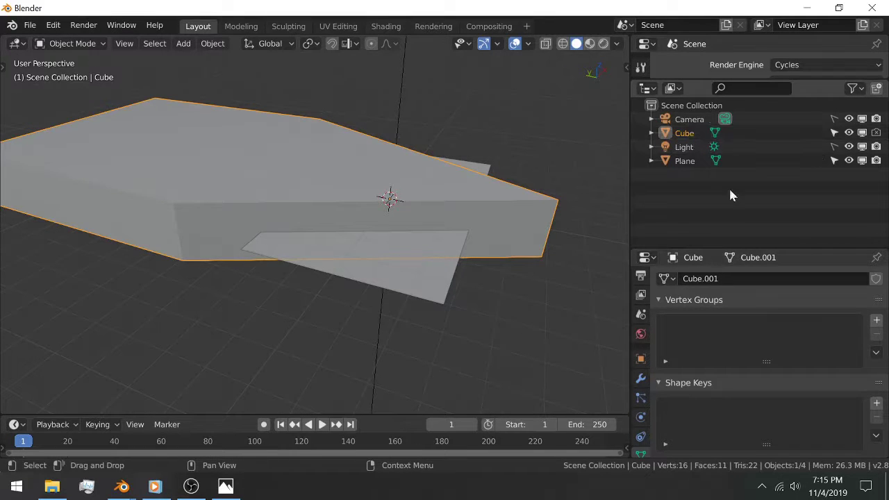
- Set the cutter block's viewport display type to Wire
scroll(637, 320, down, 1)
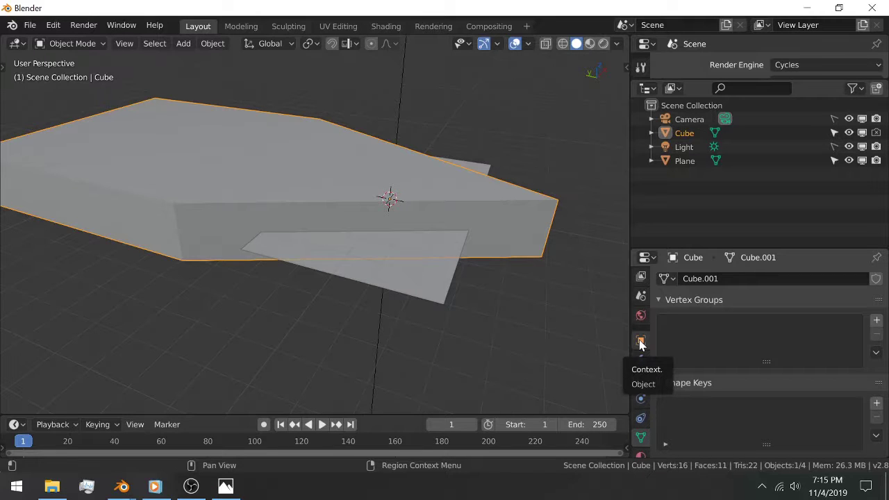
click(640, 340)
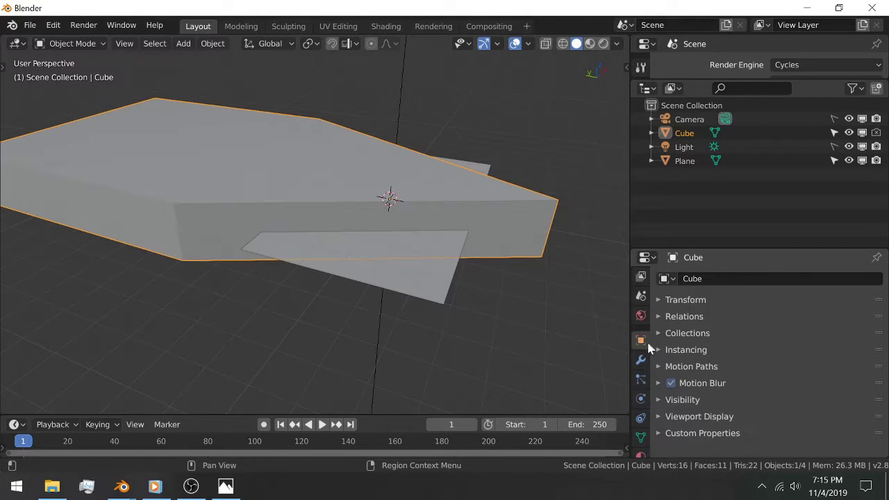
click(695, 416)
scroll(825, 362, down, 2)
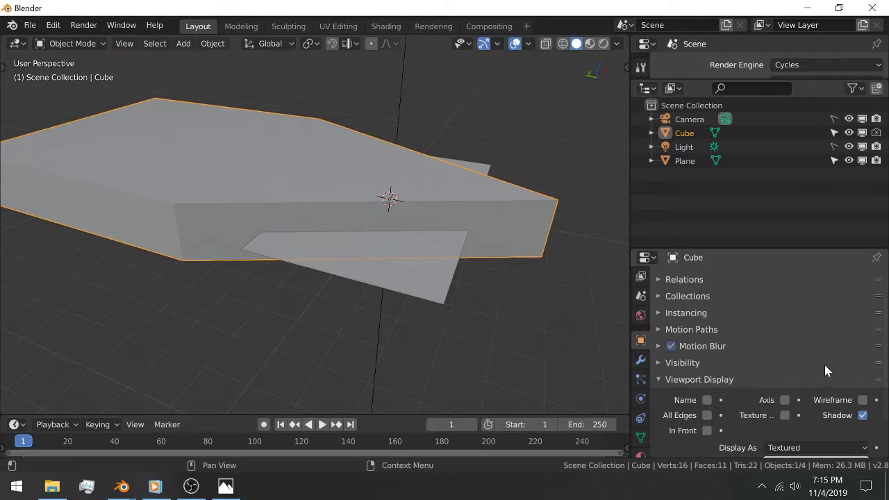
scroll(825, 369, down, 3)
click(791, 396)
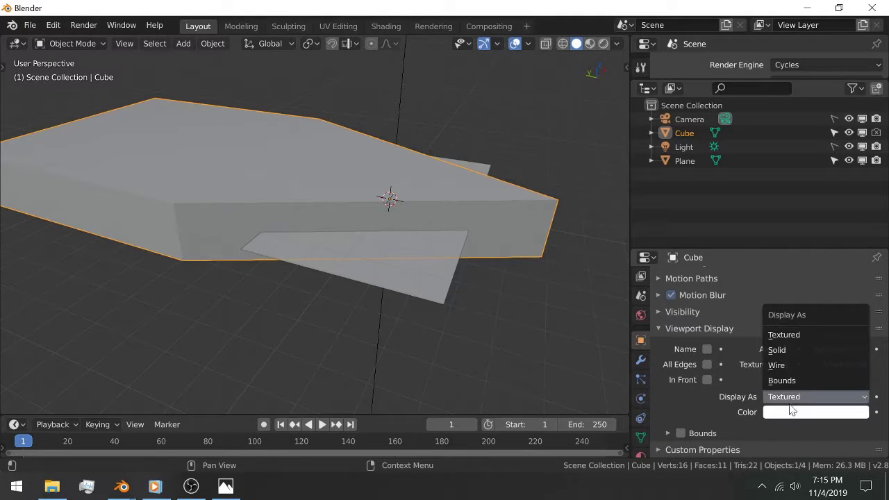
click(811, 365)
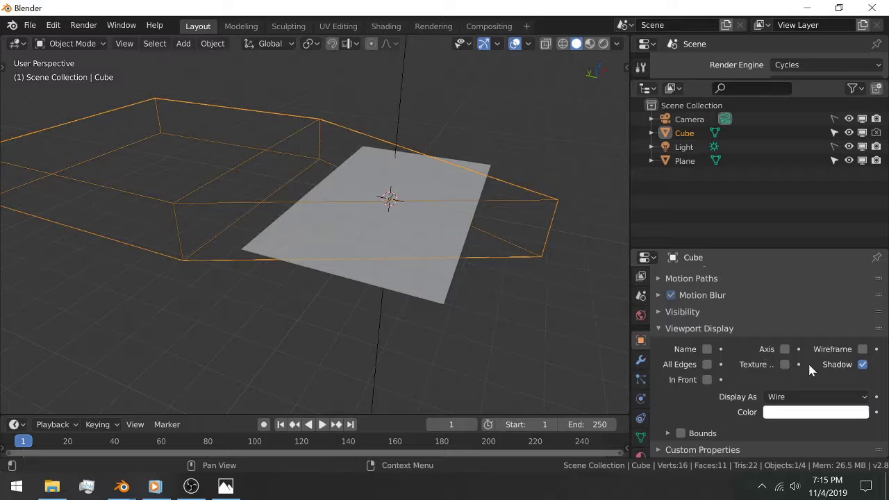
- Add a Boolean modifier to the plane using the Difference operation with Cube as the cutting object
click(447, 251)
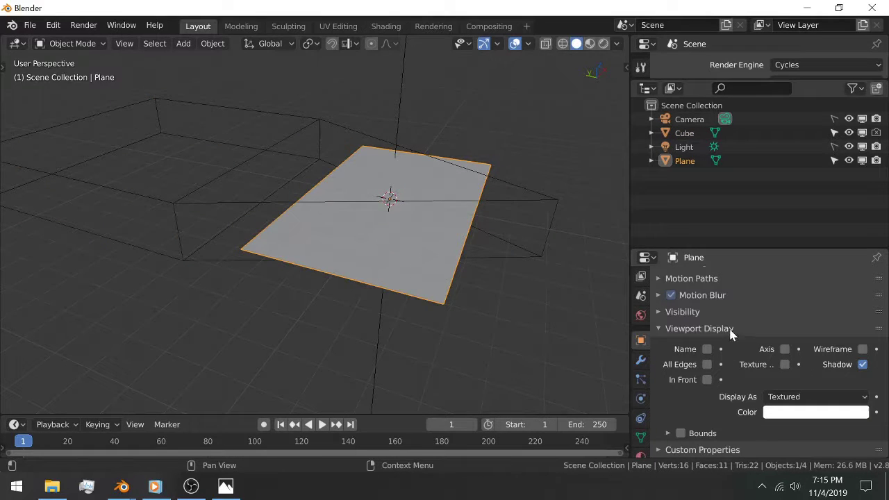
scroll(627, 353, down, 1)
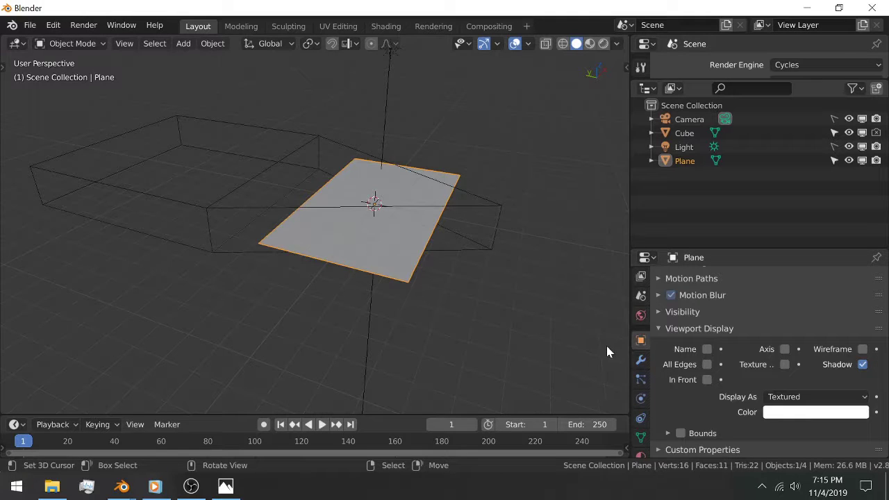
click(640, 359)
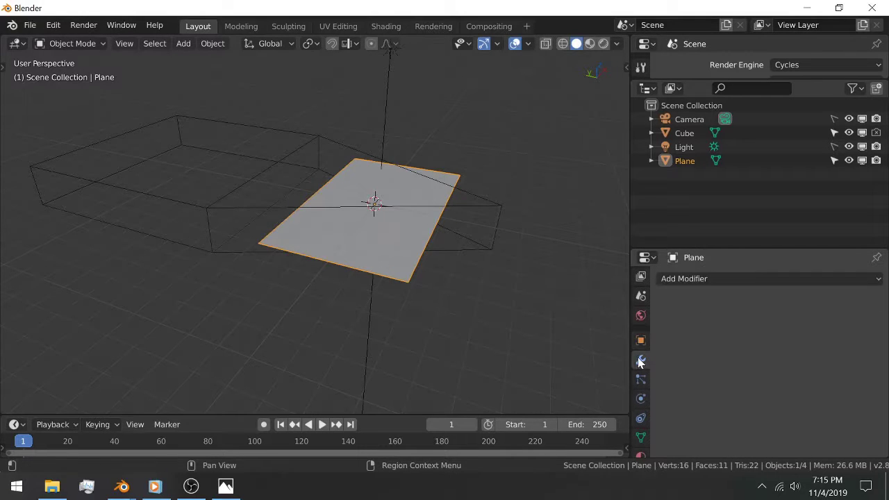
click(715, 278)
click(740, 280)
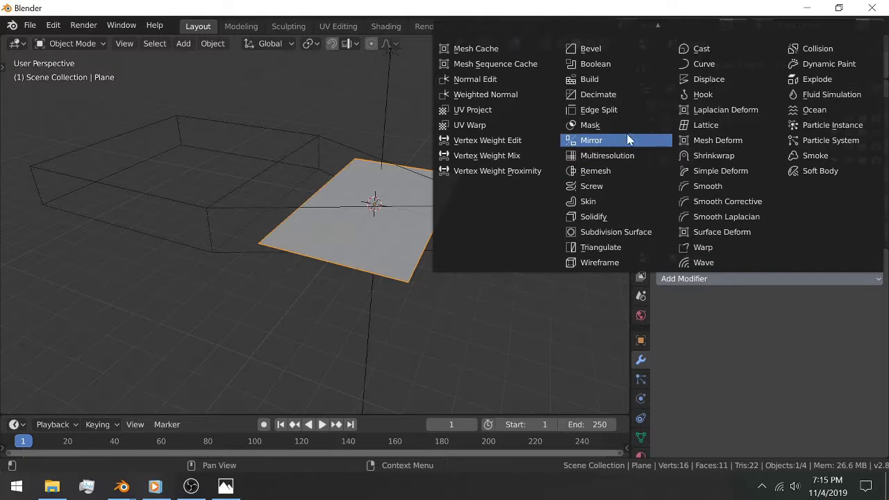
click(612, 61)
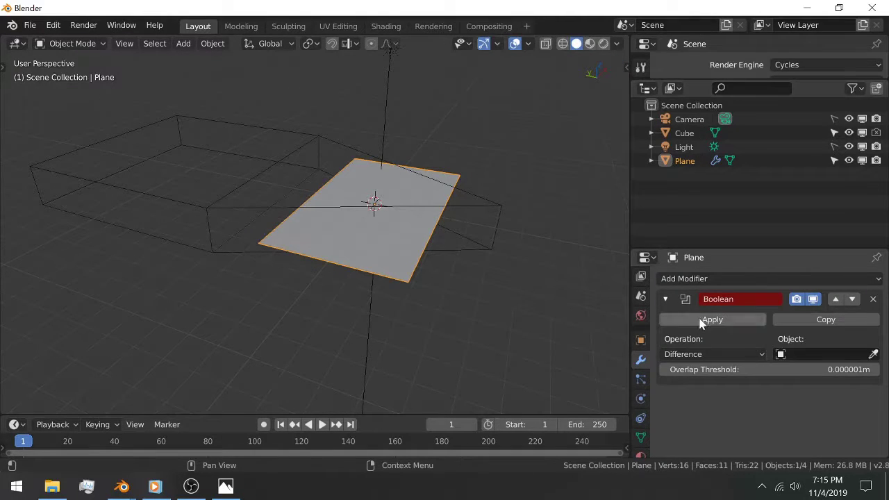
click(803, 355)
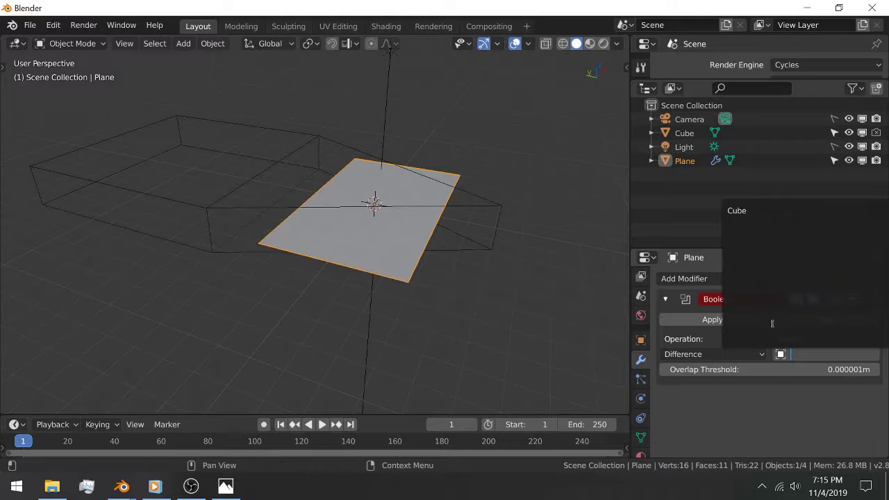
click(757, 211)
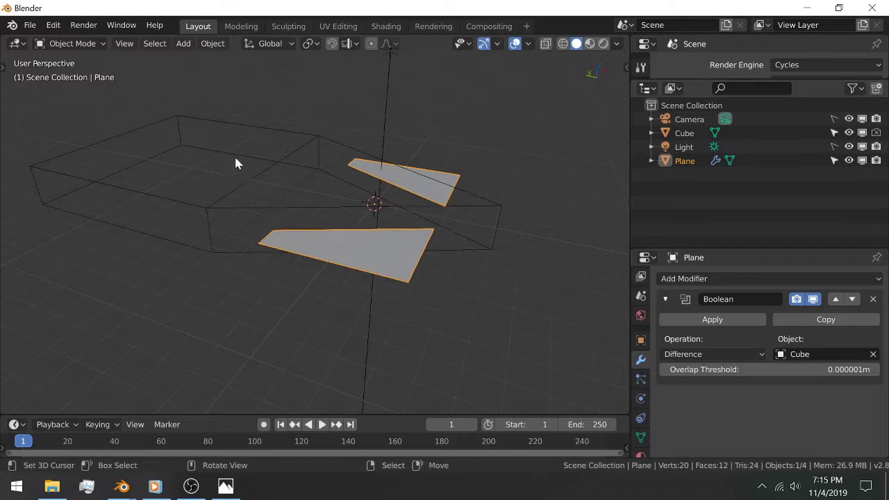
- Move the cutter block about 7.9 m along the positive Y axis, clear of the plane
click(255, 175)
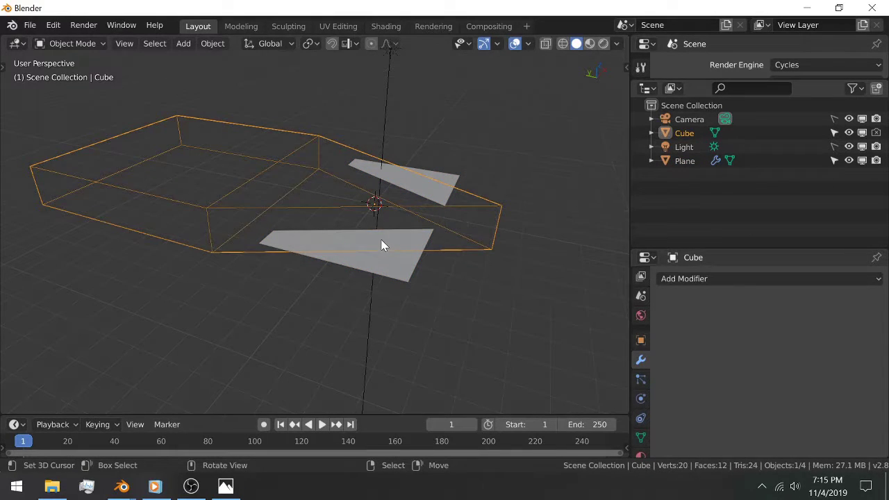
key(g)
key(y)
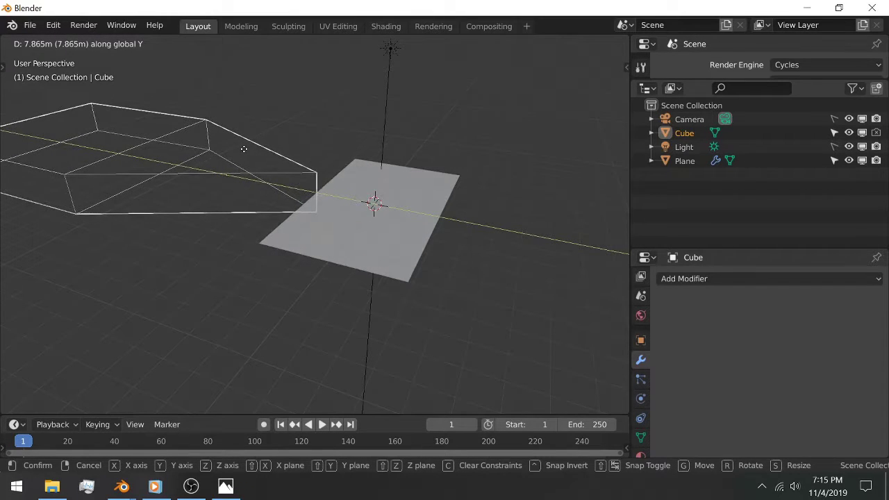
click(241, 146)
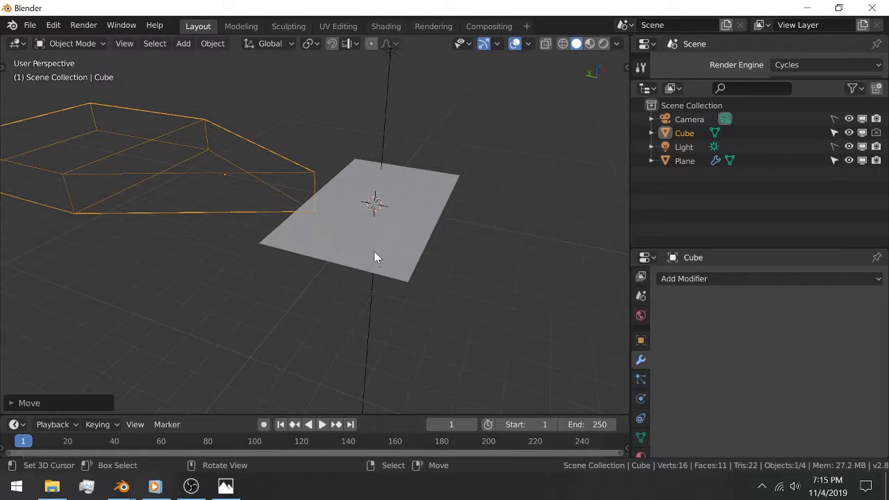
- Enable a transparent film background in the scene's render settings
middle_drag(376, 255, 338, 227)
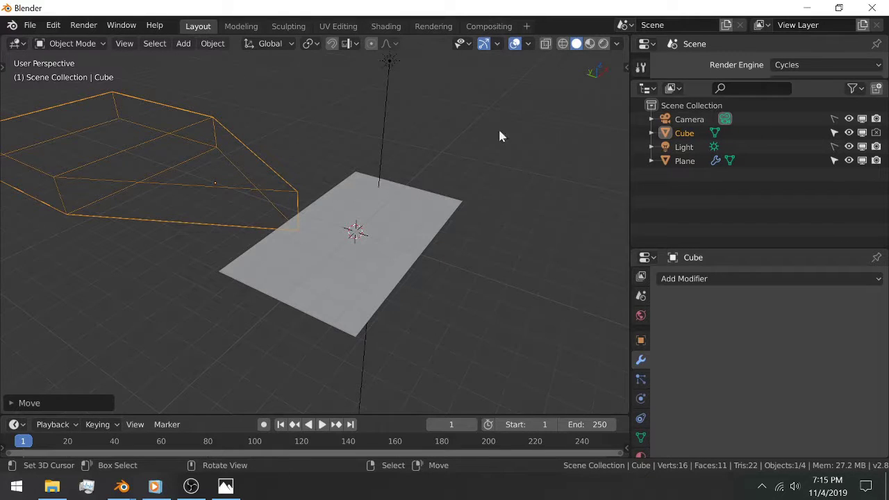
scroll(638, 337, up, 3)
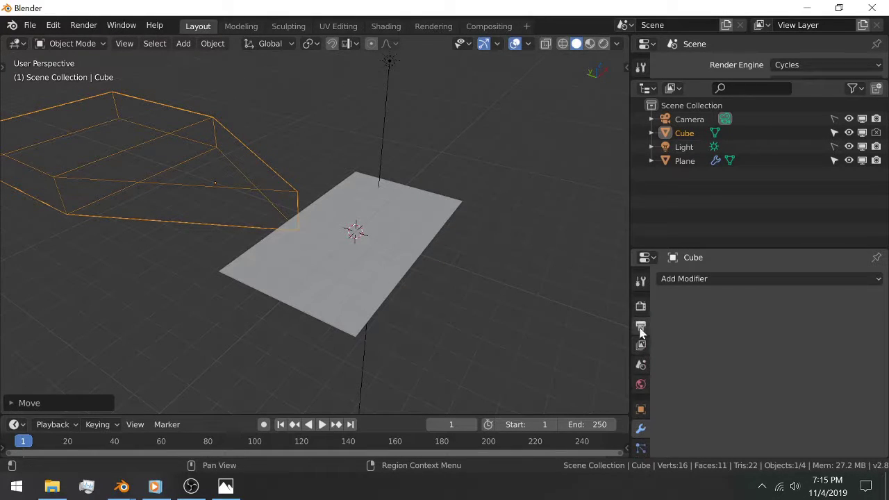
click(641, 306)
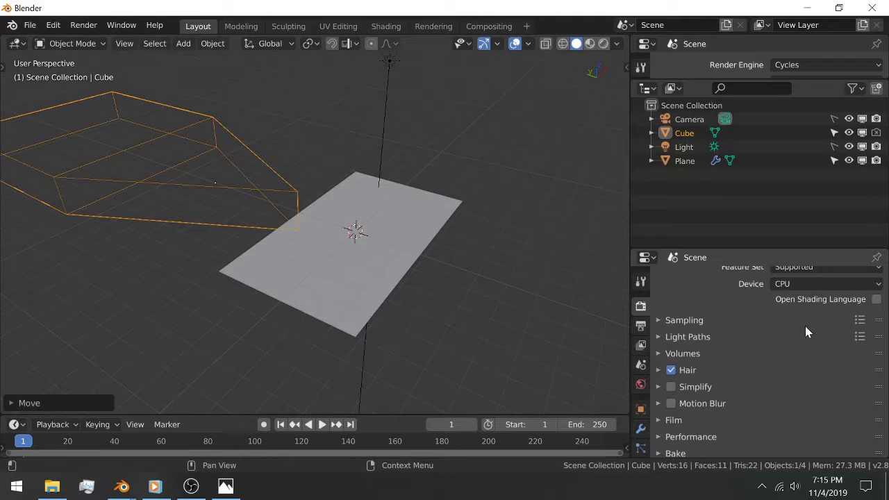
middle_drag(368, 256, 420, 200)
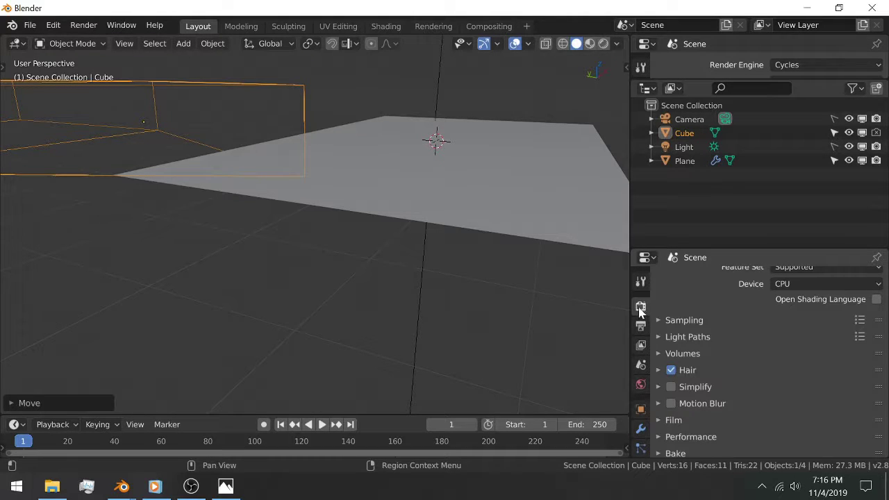
scroll(702, 386, down, 2)
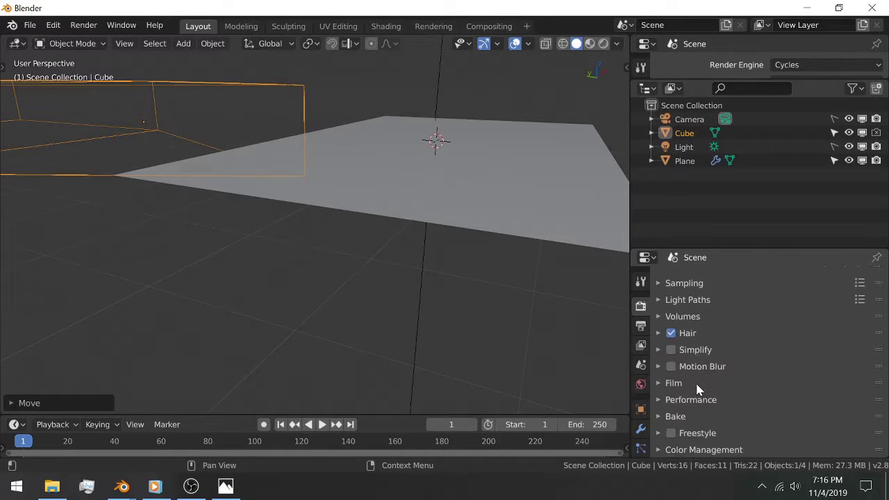
click(675, 383)
scroll(803, 344, down, 3)
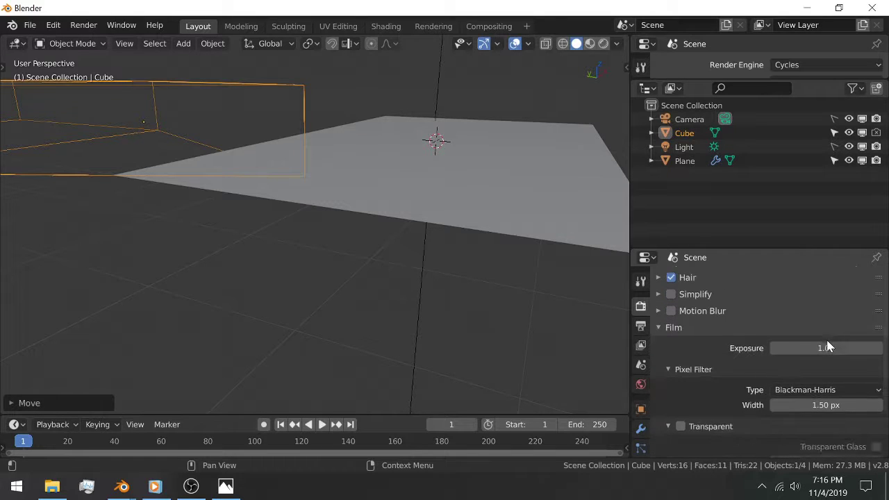
scroll(826, 347, down, 2)
click(681, 389)
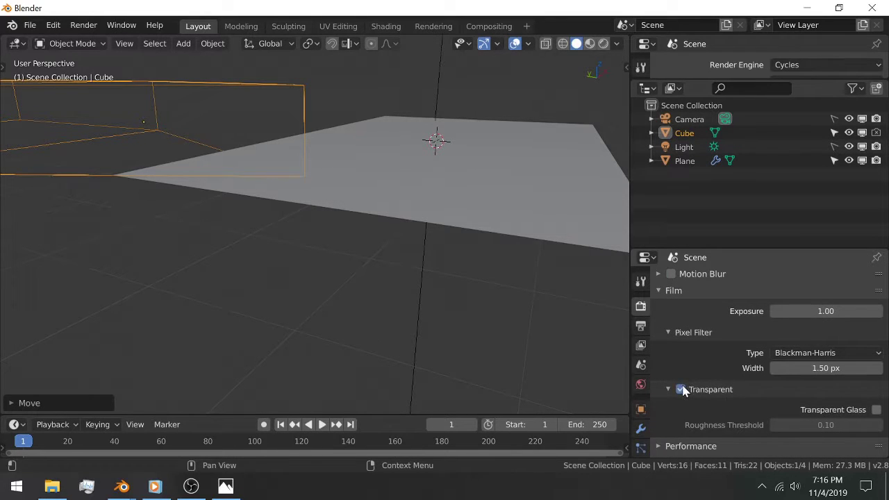
- Select the plane, switch to the Shading workspace and assign the existing material named Material to it
middle_drag(367, 159, 299, 177)
click(298, 181)
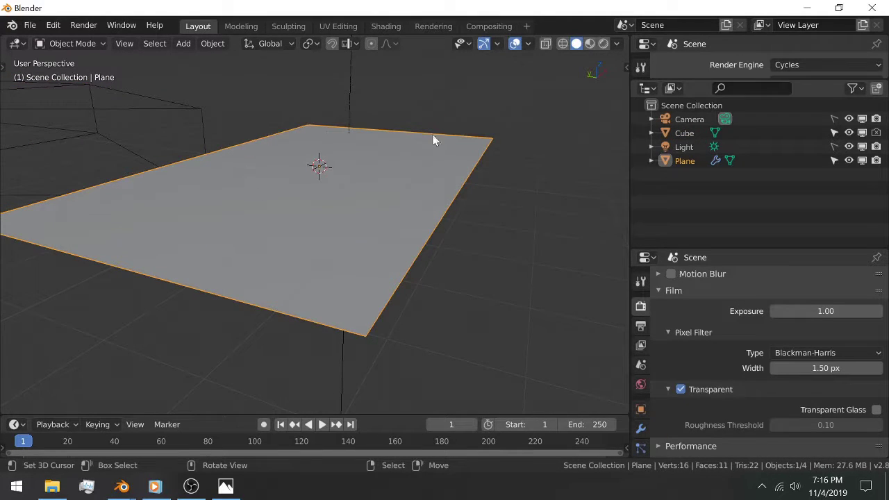
click(386, 26)
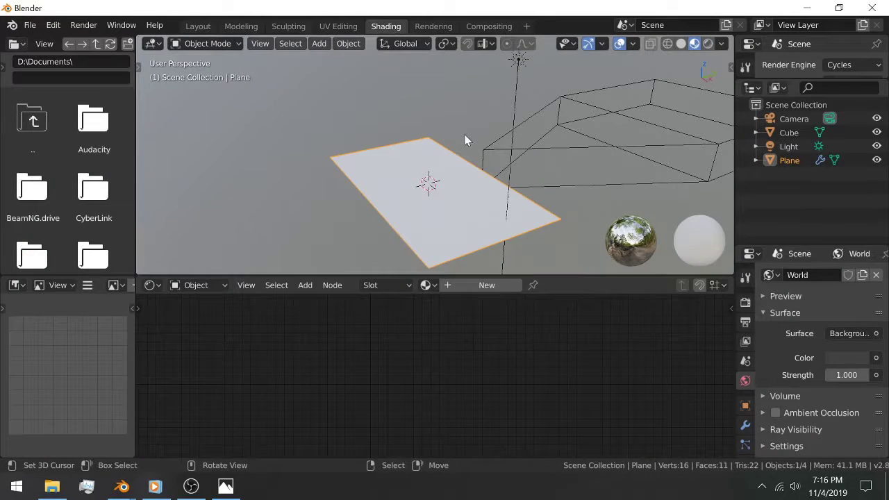
click(427, 285)
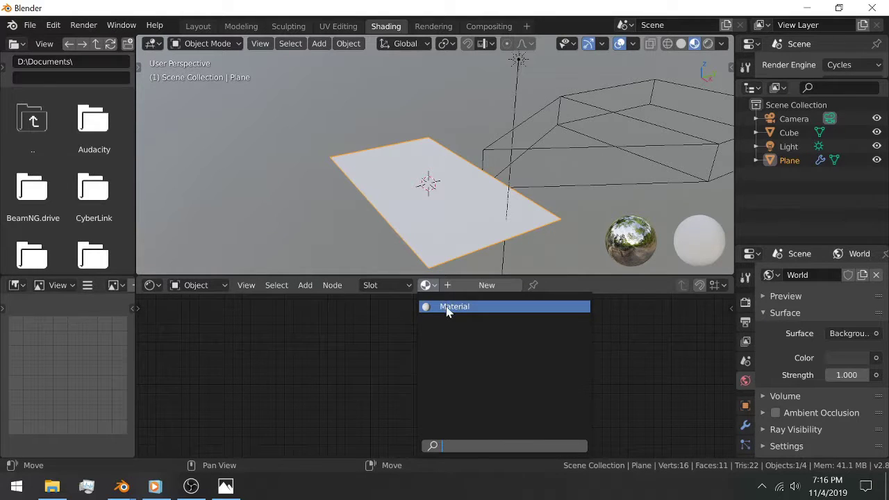
click(445, 307)
middle_drag(323, 299, 316, 350)
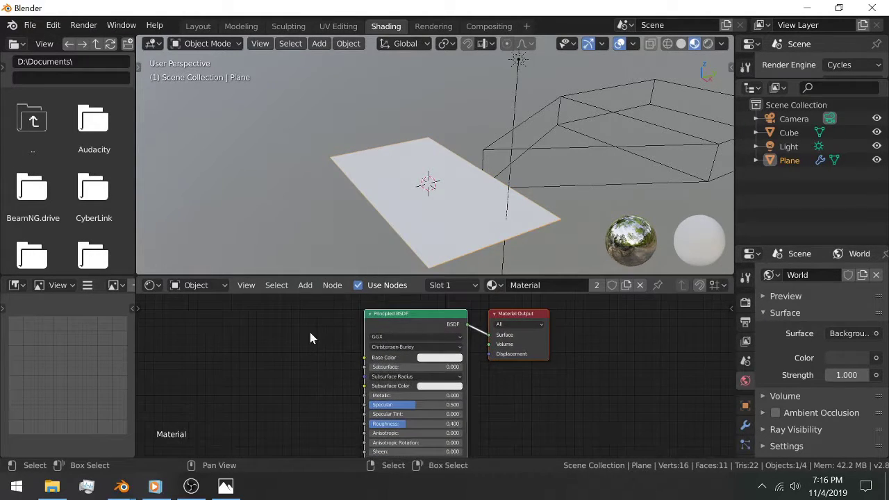
scroll(307, 334, up, 3)
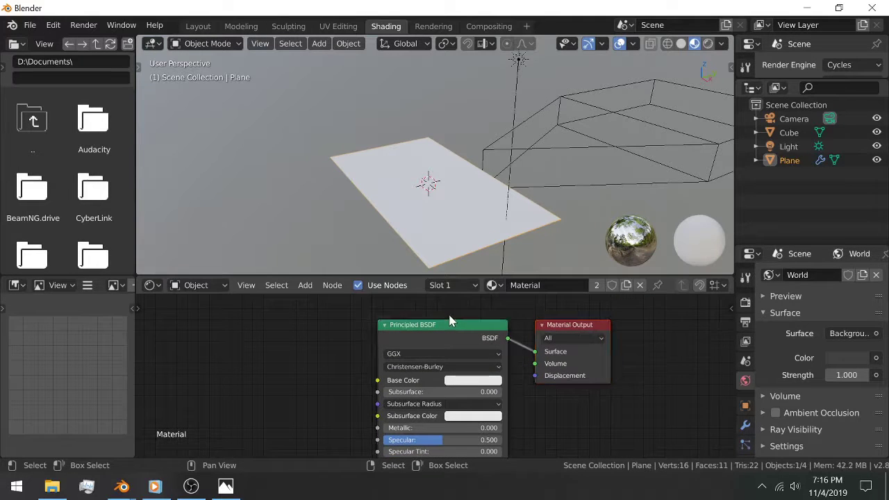
- Delete the Principled BSDF node and place a Diffuse BSDF node beside the Material Output
click(445, 324)
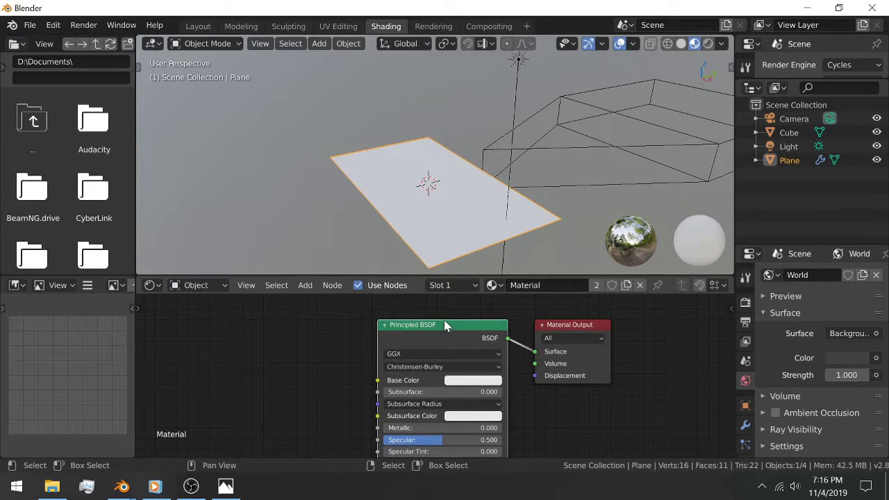
key(x)
key(shift+a)
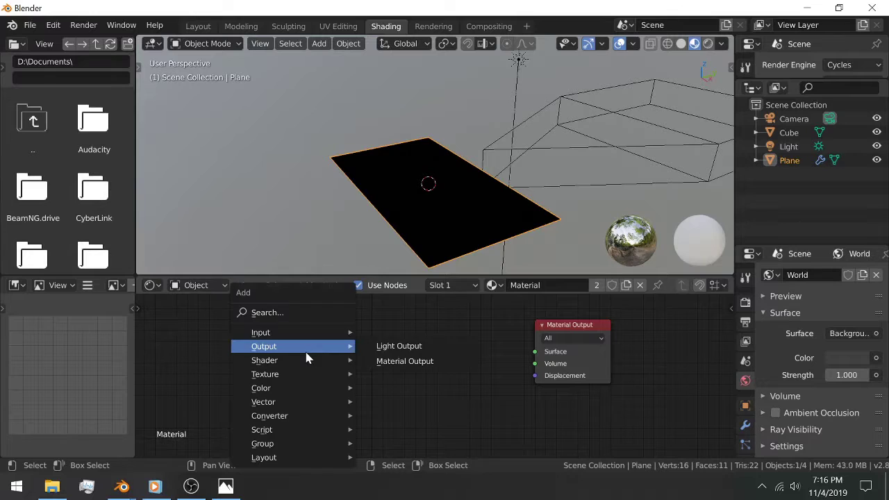
click(306, 360)
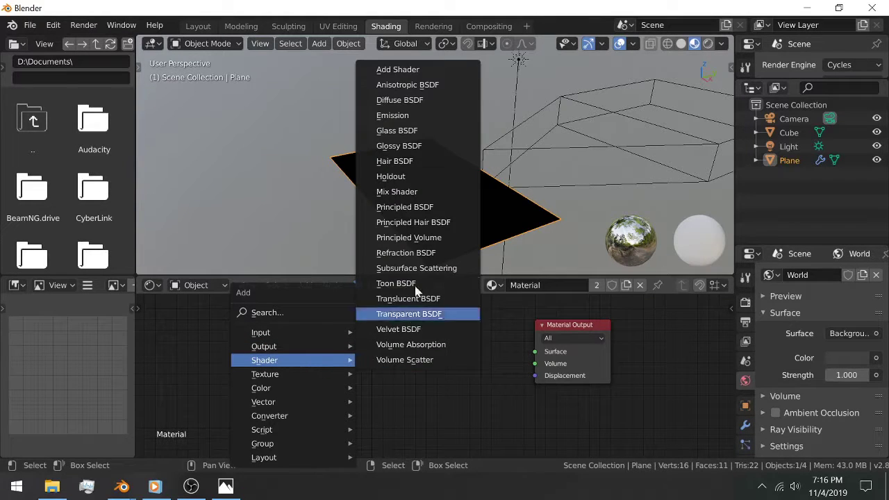
click(436, 104)
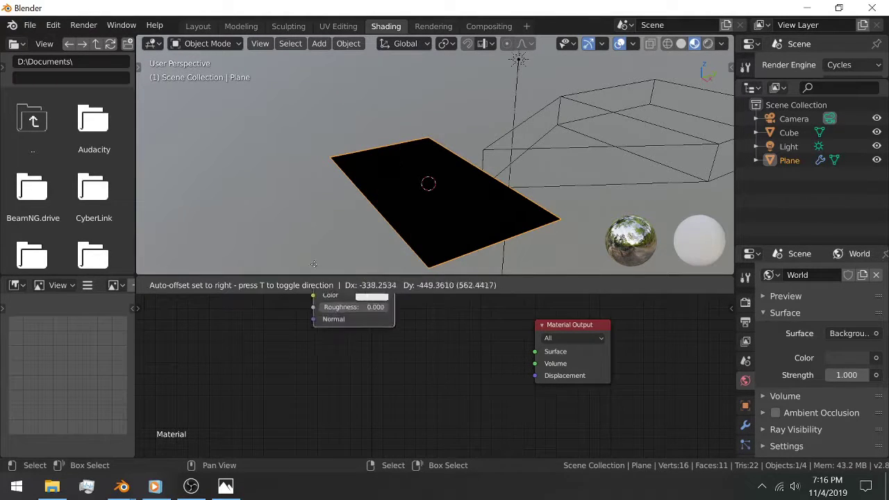
click(450, 351)
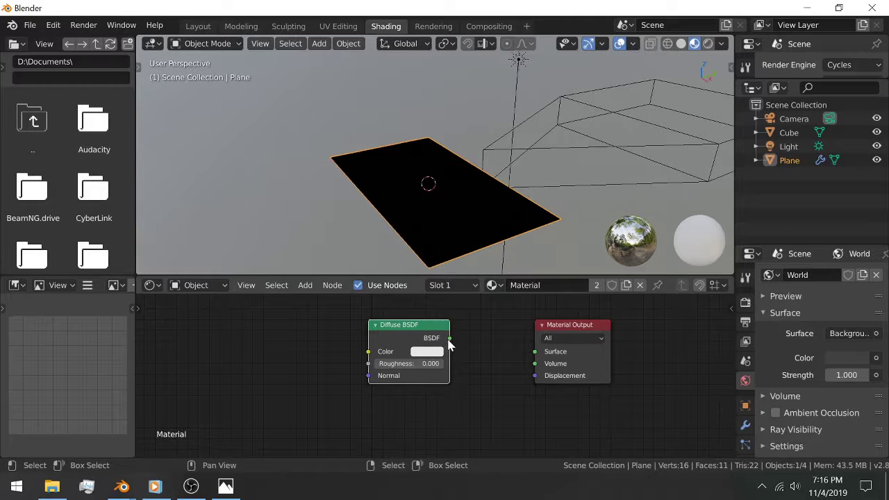
- Connect the Diffuse BSDF to the Material Output's Surface and place an Image Texture node before the Diffuse BSDF
drag(449, 338, 536, 351)
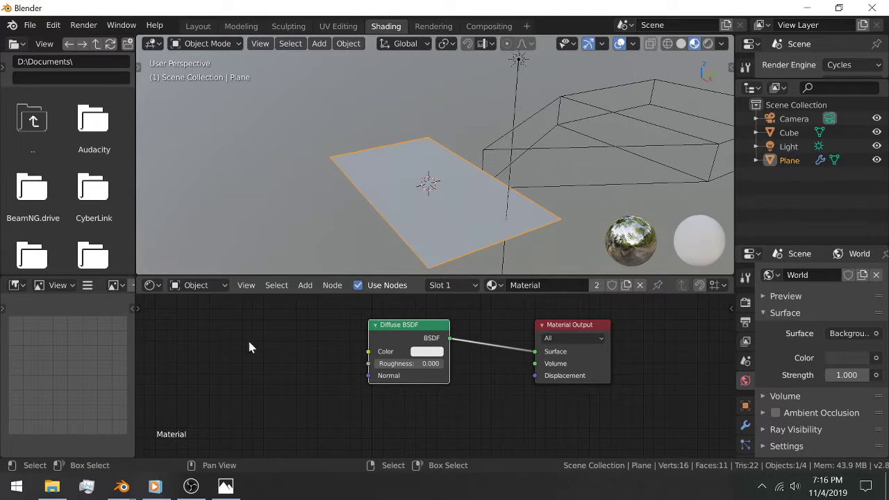
middle_drag(248, 347, 390, 343)
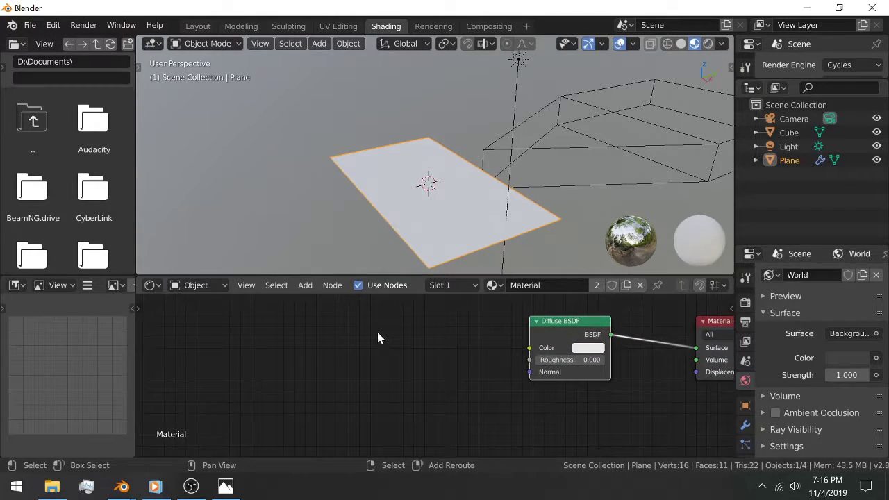
key(shift+a)
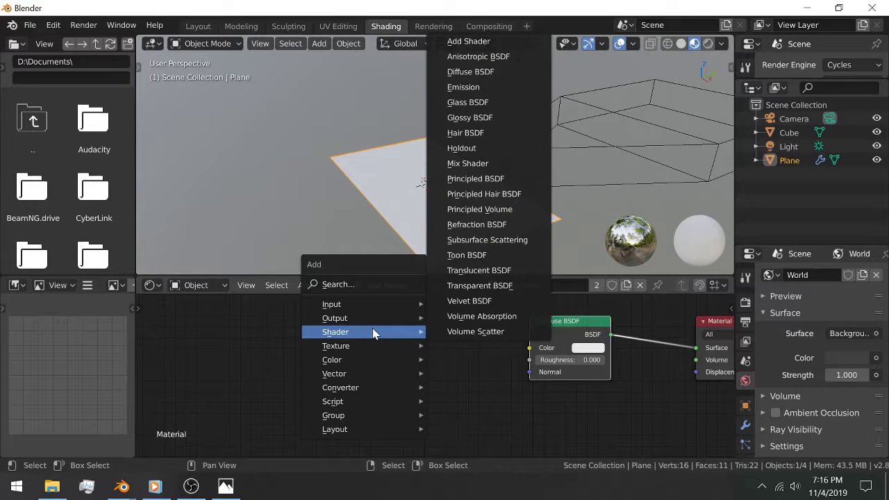
mouse_move(364, 347)
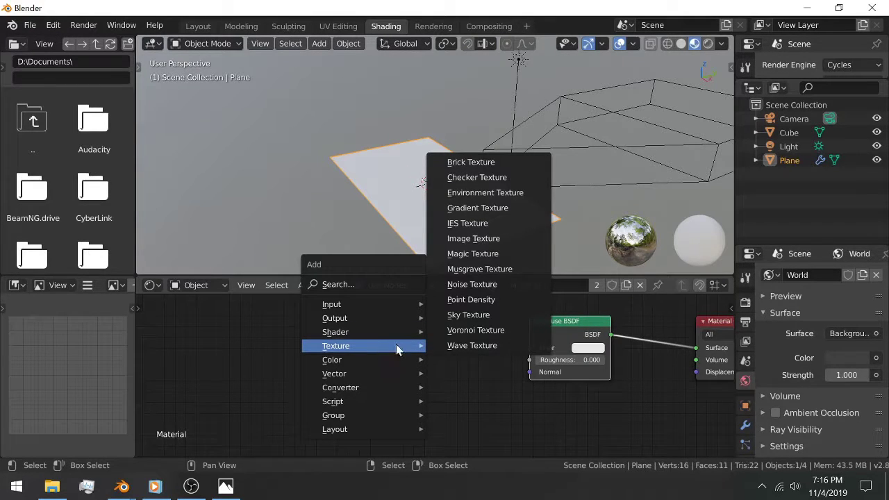
click(498, 239)
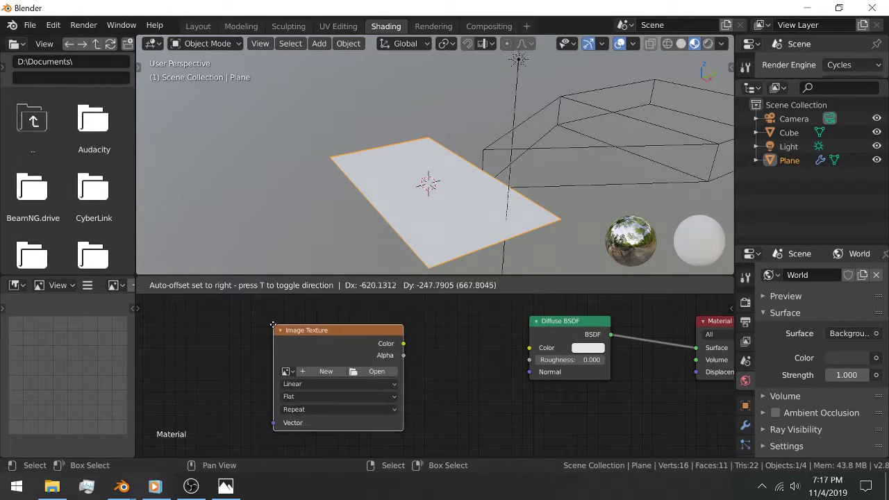
click(340, 403)
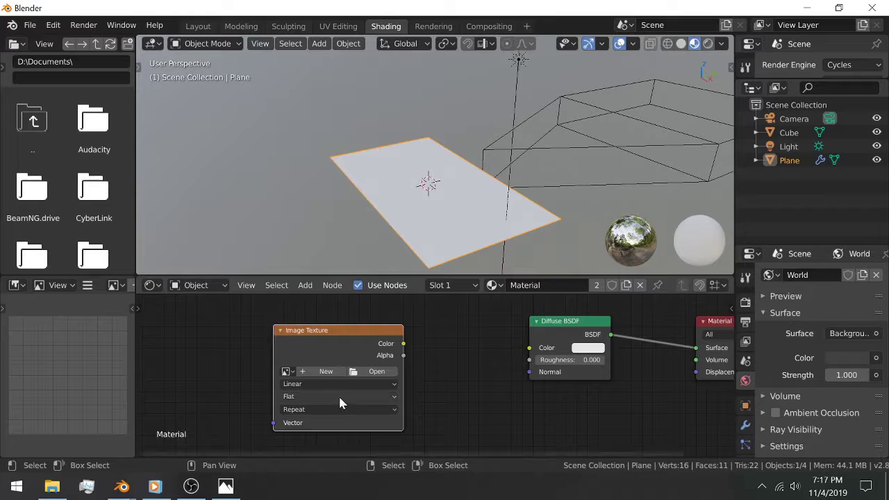
- Load image 2.png from H:\Creating Windows Movie maker effects\images into the Image Texture node and connect its Color to the Diffuse BSDF's Color
click(375, 371)
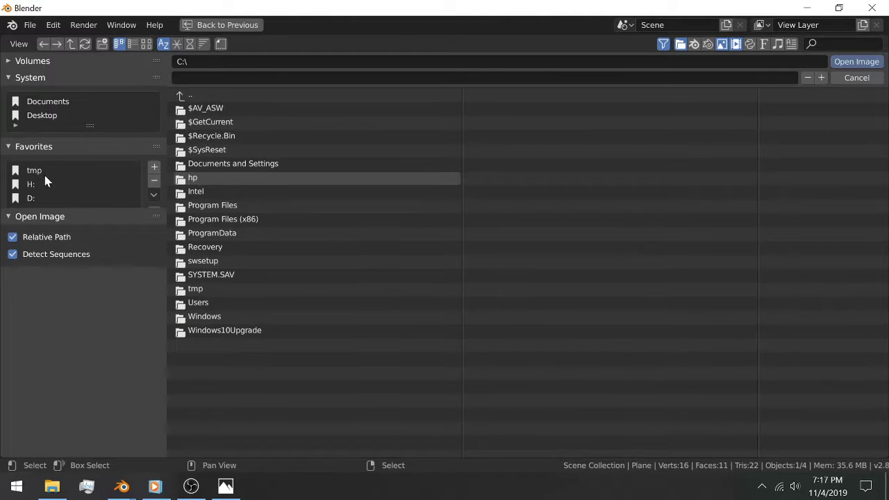
click(29, 185)
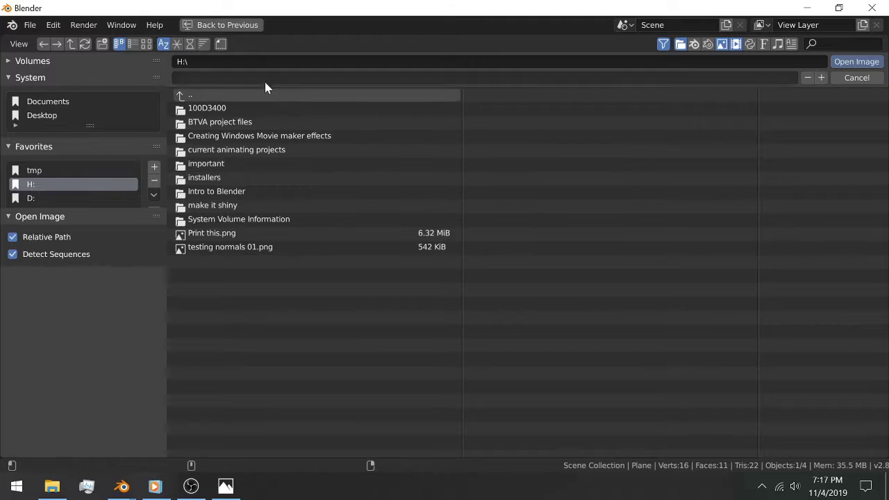
double_click(225, 135)
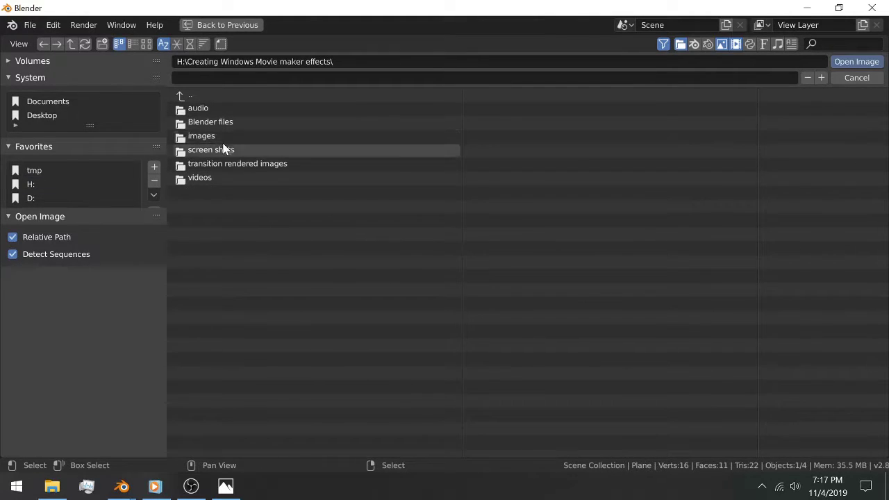
double_click(223, 137)
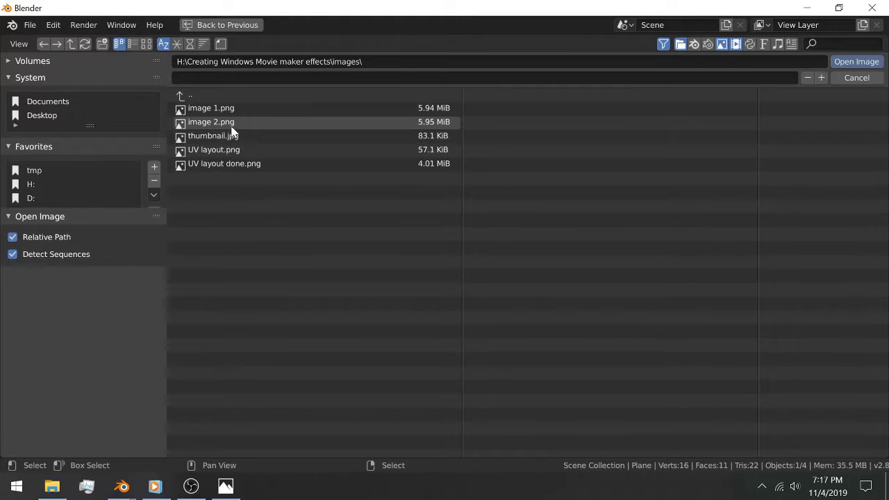
click(228, 122)
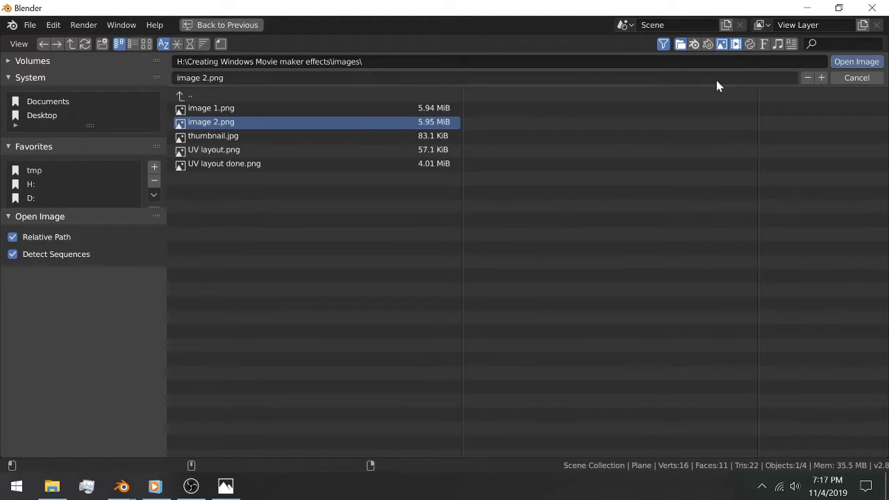
click(847, 61)
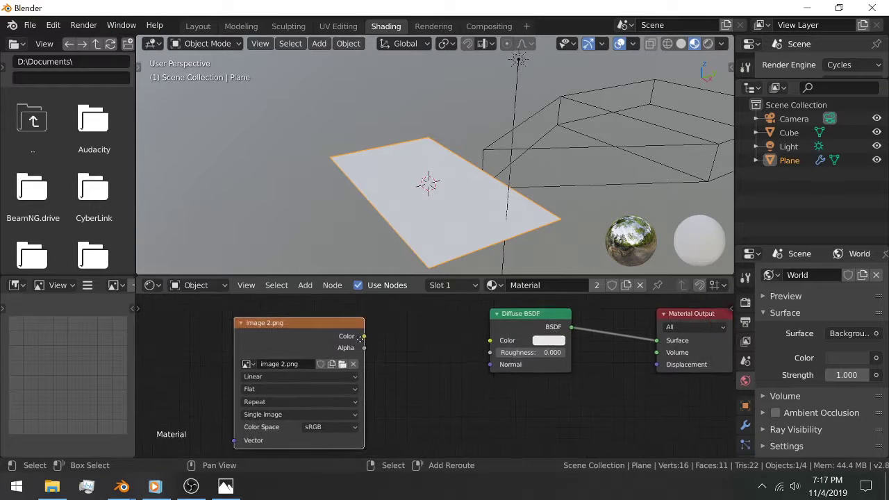
middle_drag(360, 339, 313, 351)
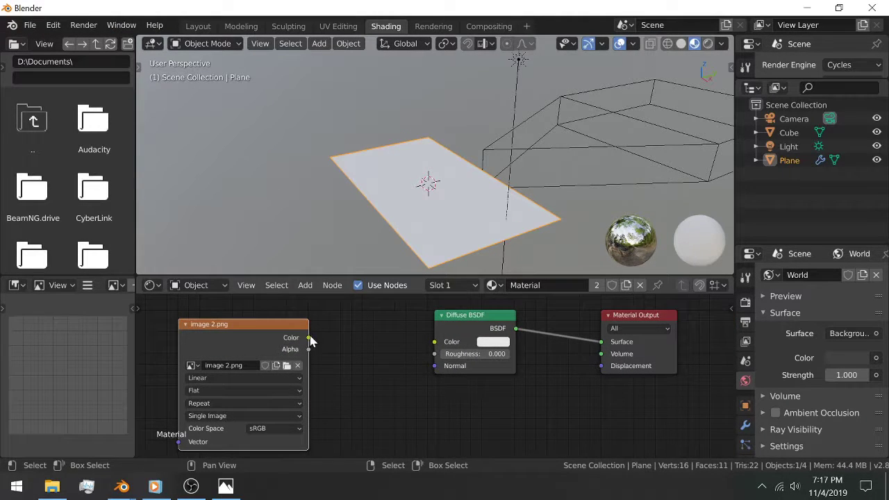
drag(309, 338, 437, 345)
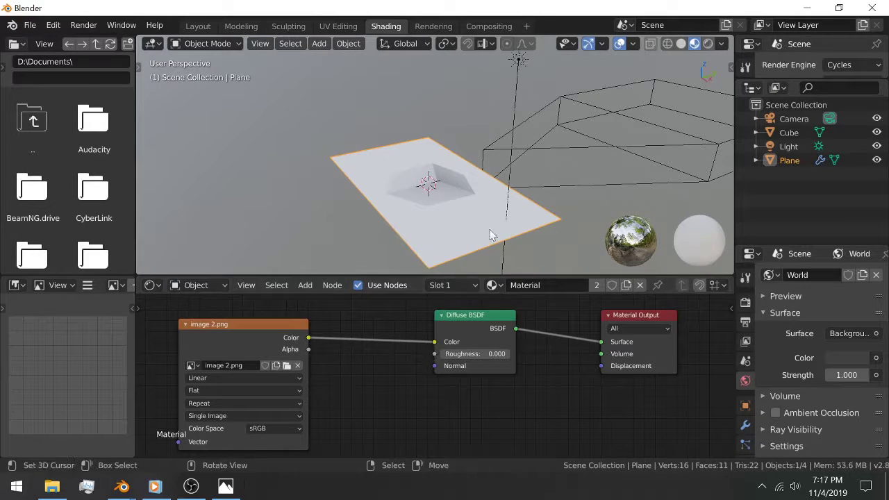
- Preview the textured plane through the camera in rendered shading, first in the Shading workspace and again in the Layout workspace
click(709, 43)
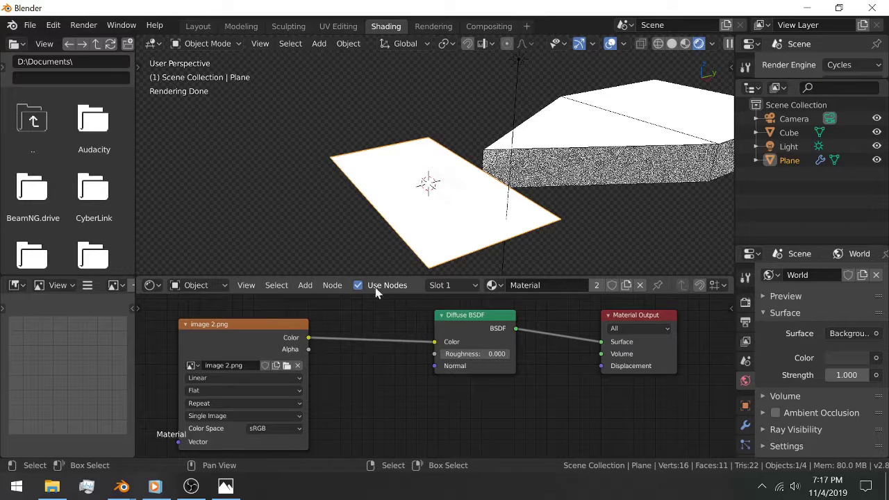
key(KP_0)
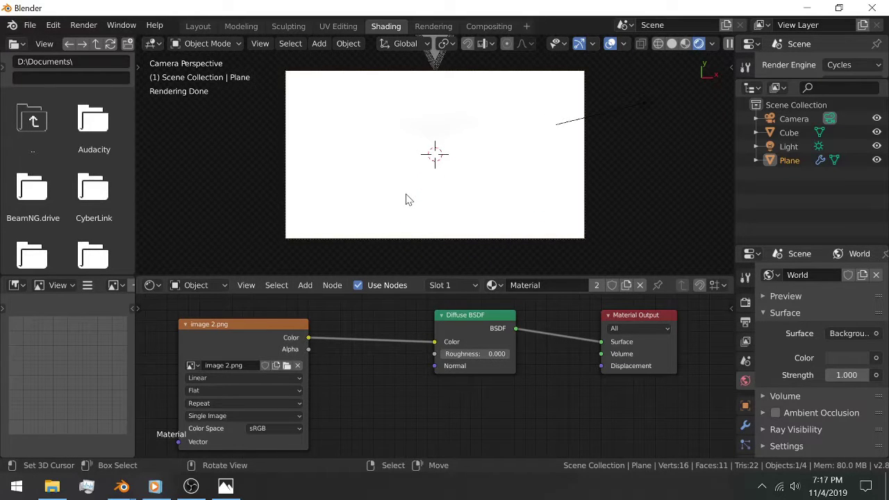
click(653, 103)
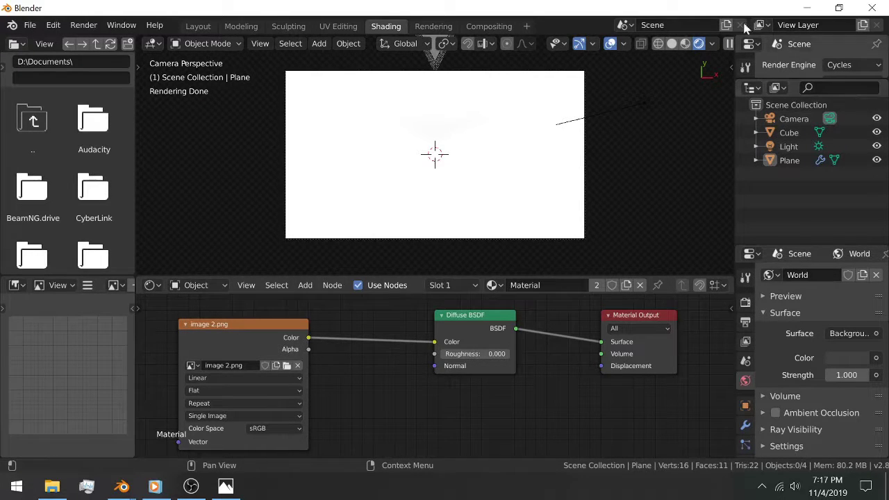
click(196, 26)
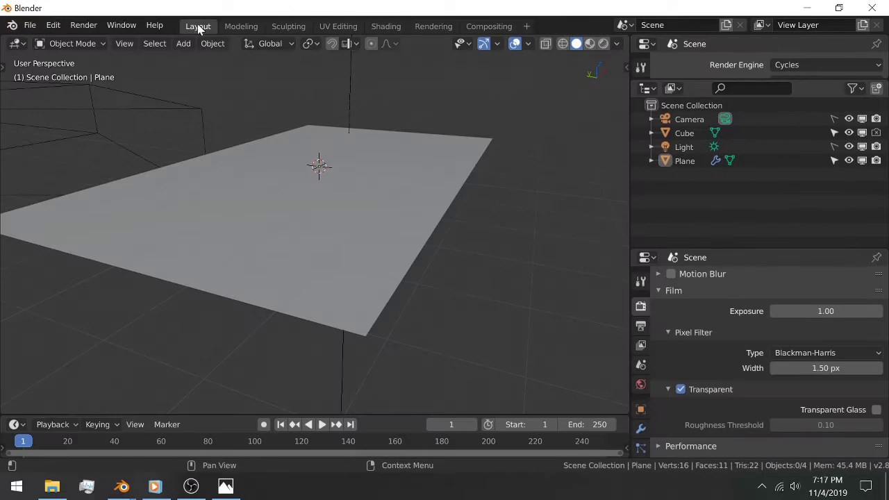
click(409, 159)
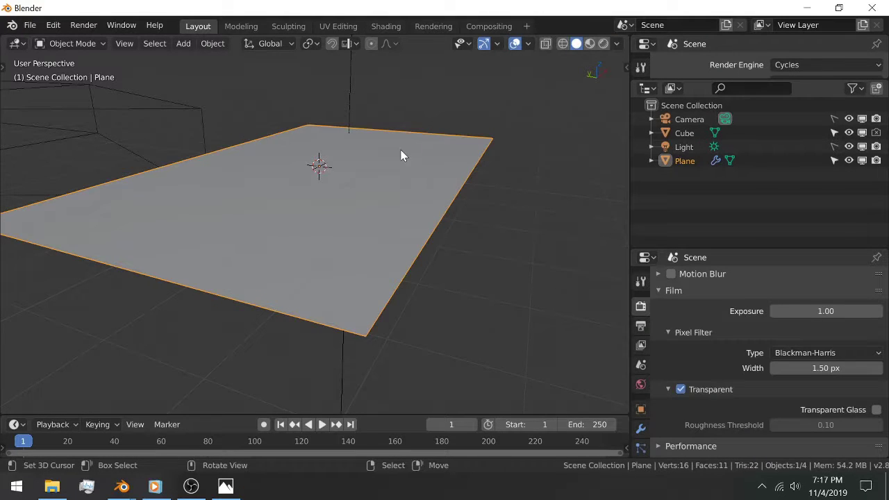
key(KP_0)
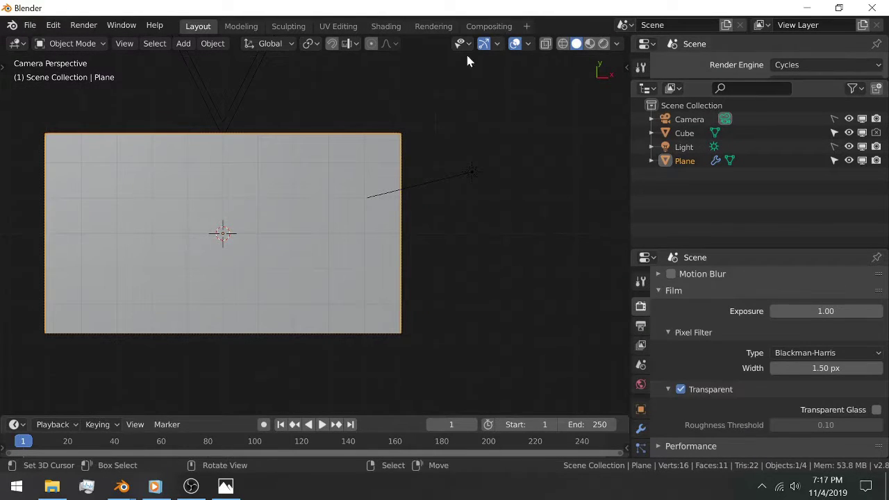
click(603, 43)
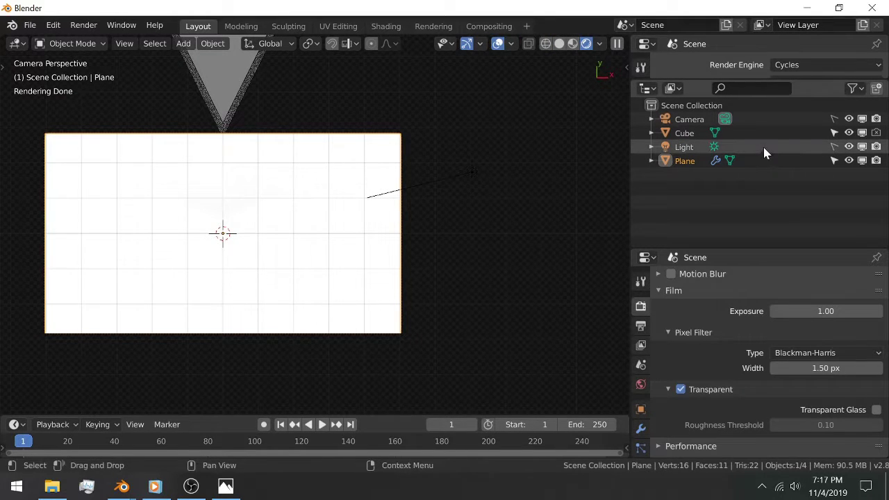
- Make the light selectable in the outliner, select it and set its sun strength to 10
click(833, 147)
click(692, 151)
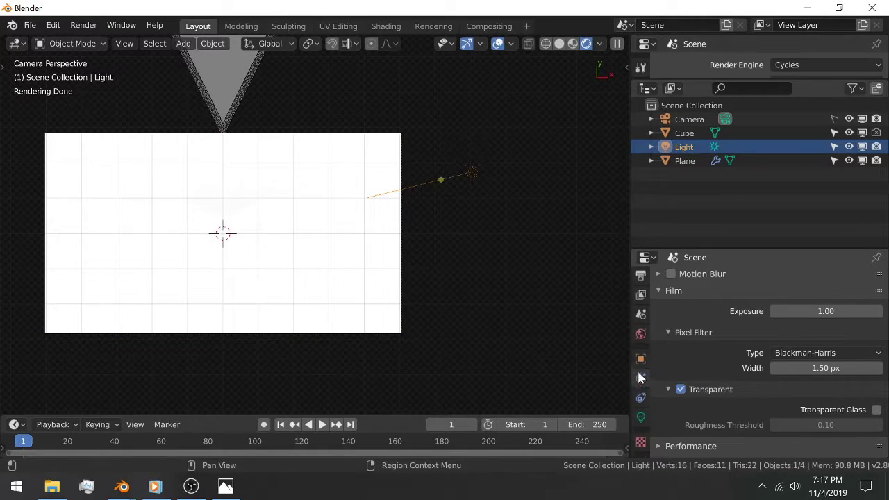
scroll(640, 388, down, 2)
click(640, 416)
click(825, 370)
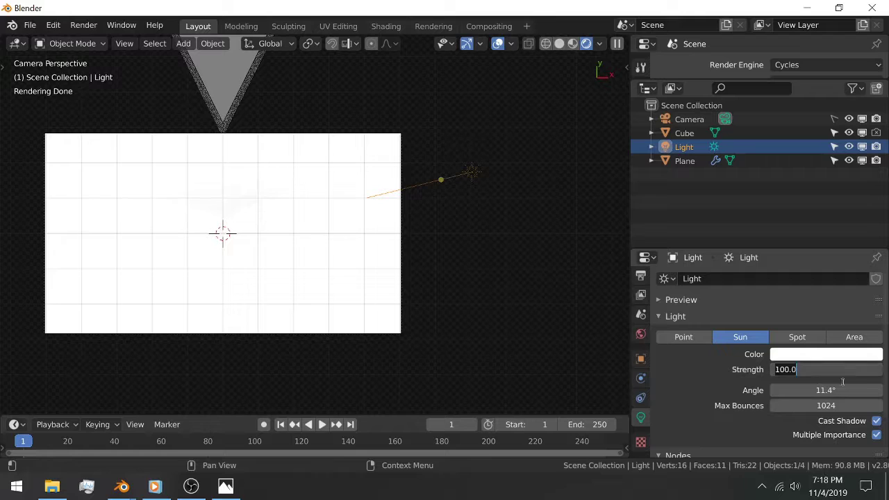
text(10)
key(Return)
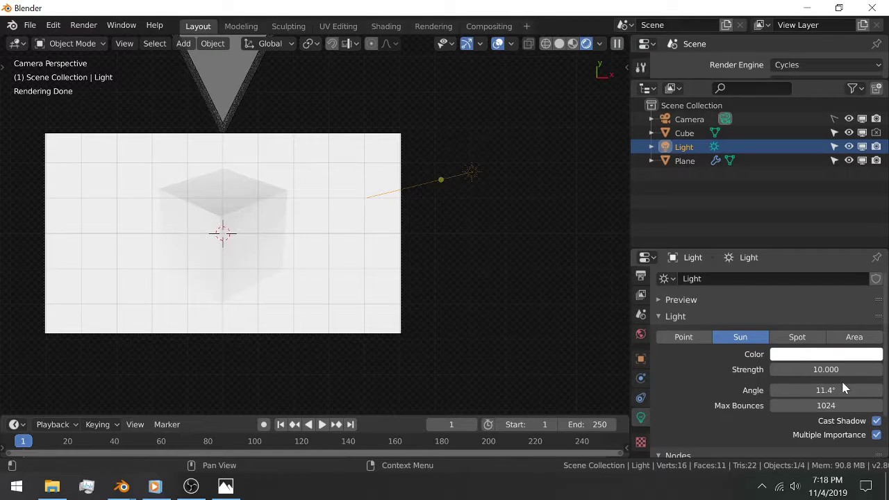
- Try sun strengths of 1, 10 and 5 on the light to compare the image's brightness
click(831, 370)
text(1)
key(Return)
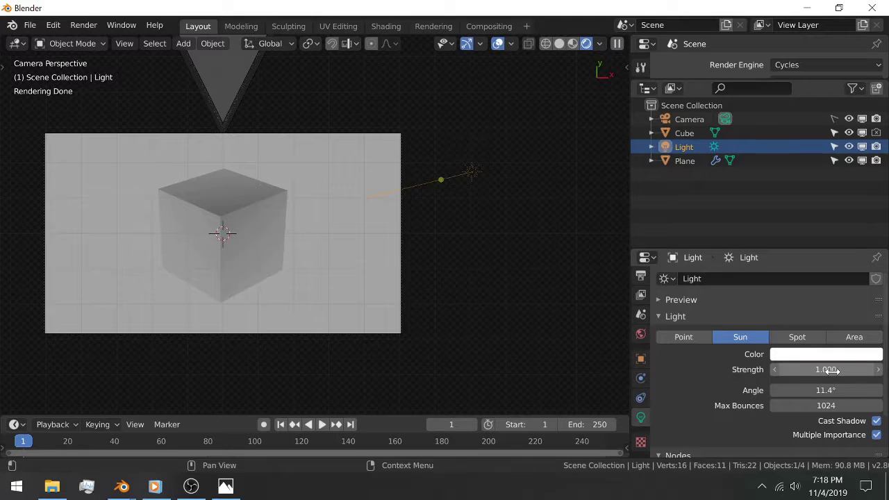
click(831, 370)
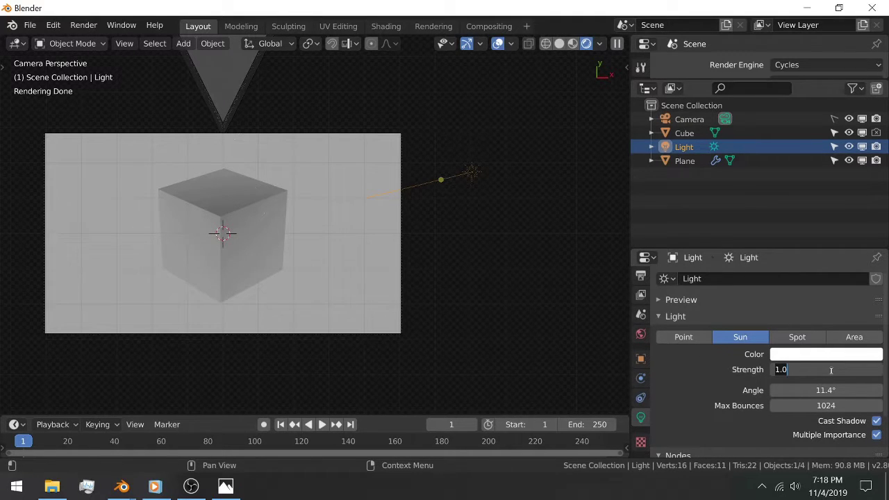
text(10)
key(Return)
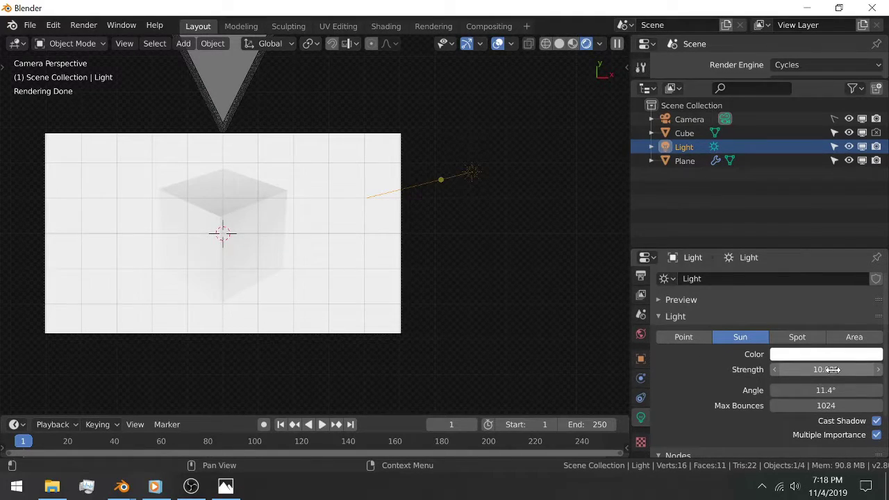
click(831, 369)
text(5)
key(Return)
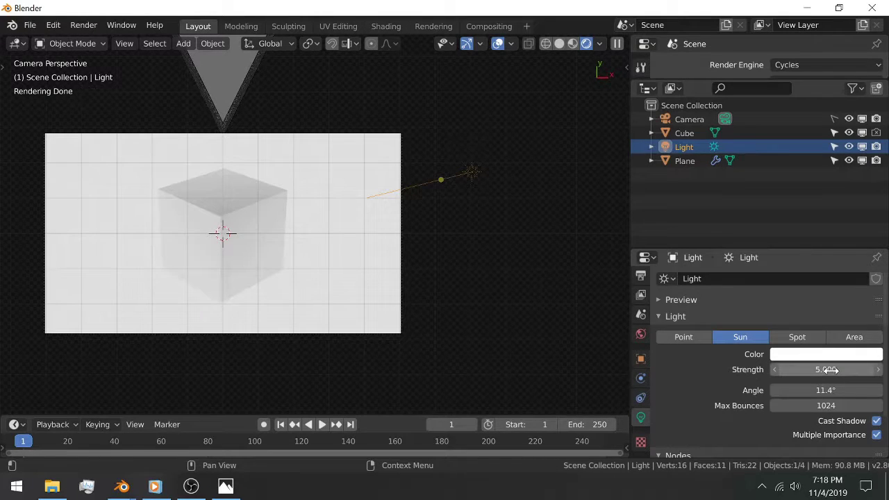
- Set the light's sun strength to 2 and check the plane's image in the camera view
click(831, 370)
text(2)
key(Return)
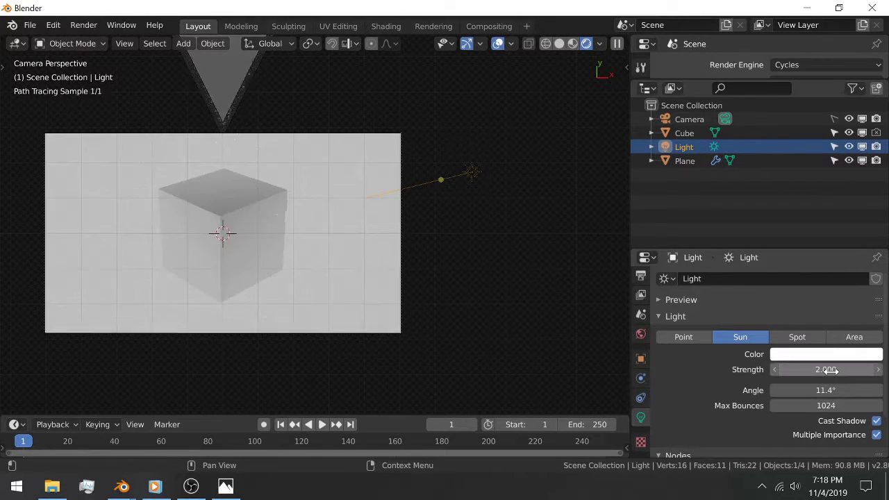
shift+middle_drag(225, 95, 291, 94)
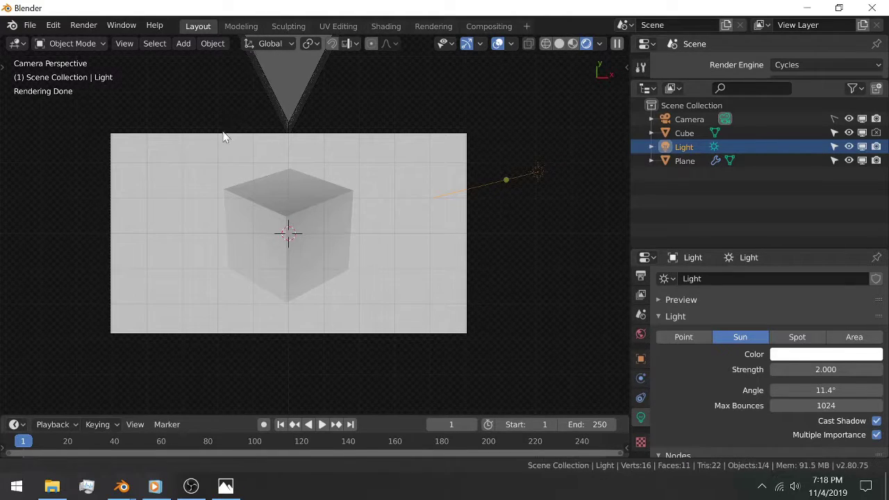
shift+middle_drag(224, 134, 252, 129)
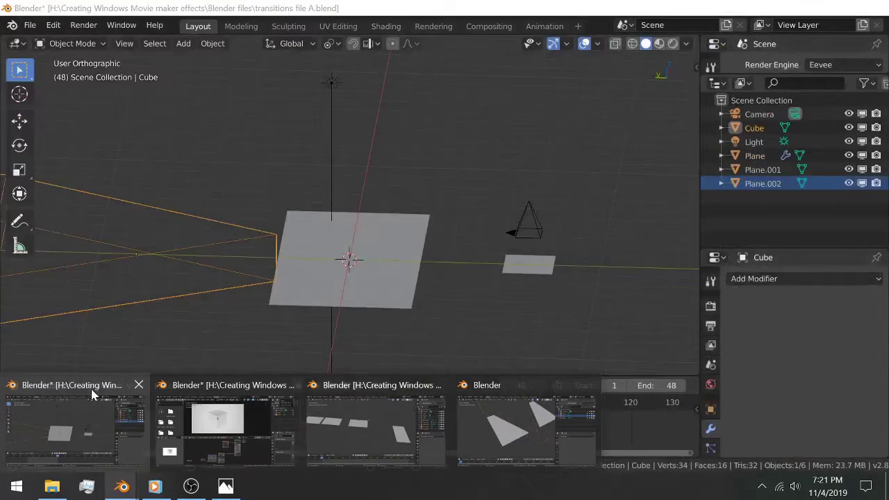
- Switch to the Blender window with transitions file A.blend and preview Plane.002 up close in rendered shading at frame 1
click(91, 394)
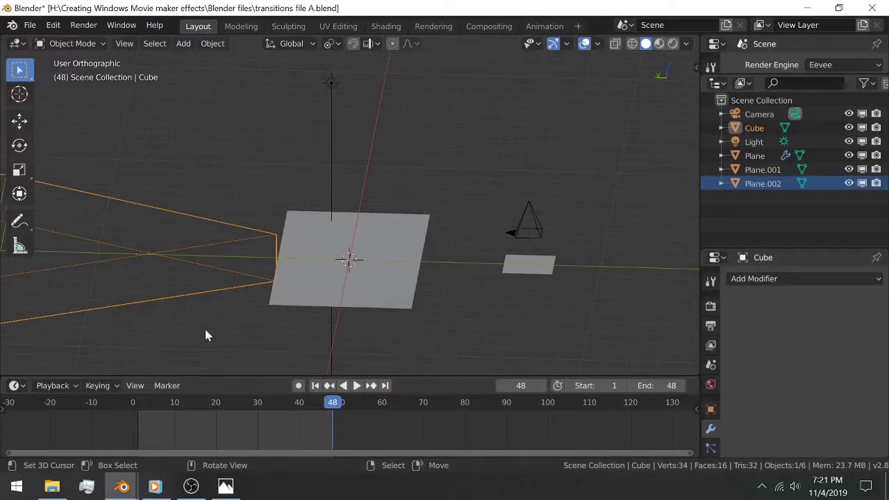
click(513, 270)
key(KP_Decimal)
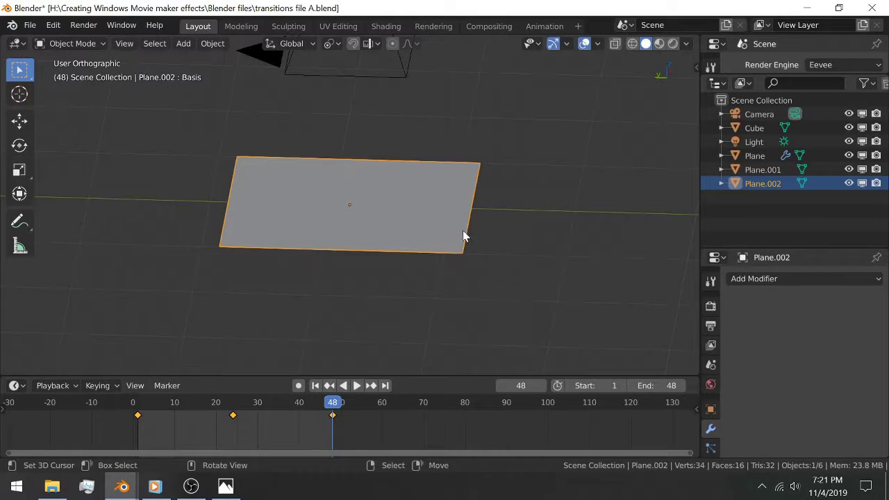
click(673, 43)
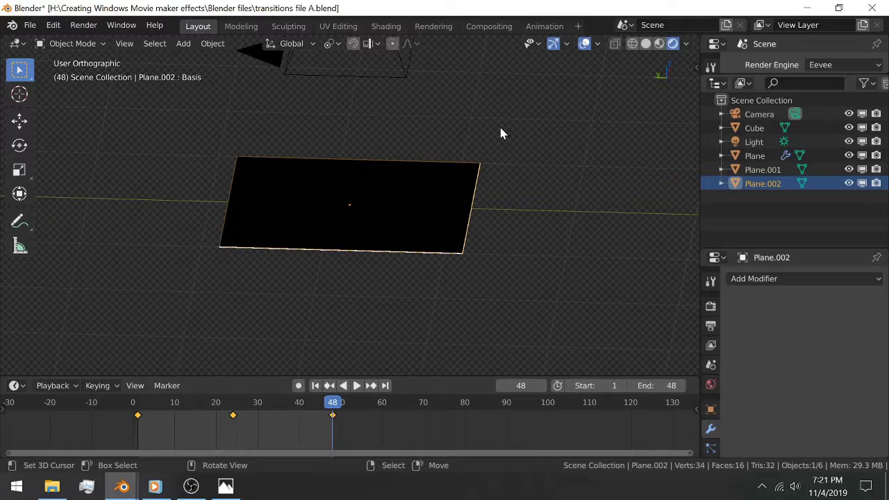
key(shift+ctrl+space)
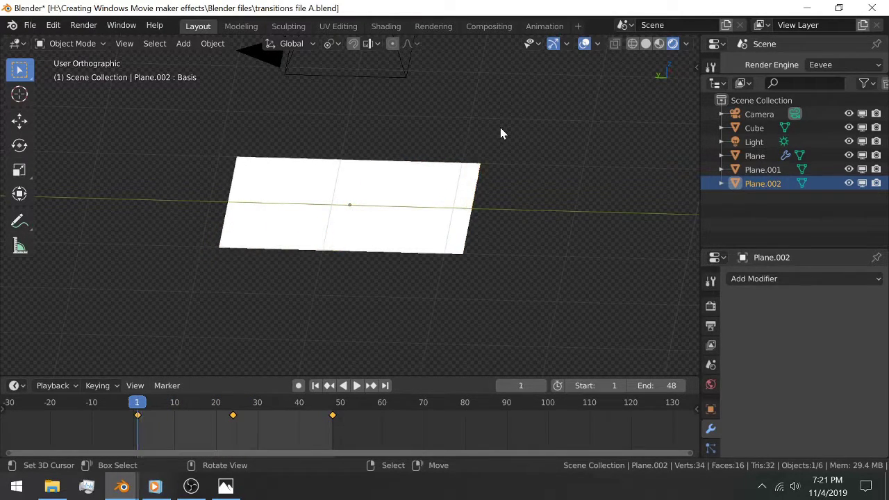
- Play the first few frames of Plane.002's transition animation and stop it
key(space)
key(space)
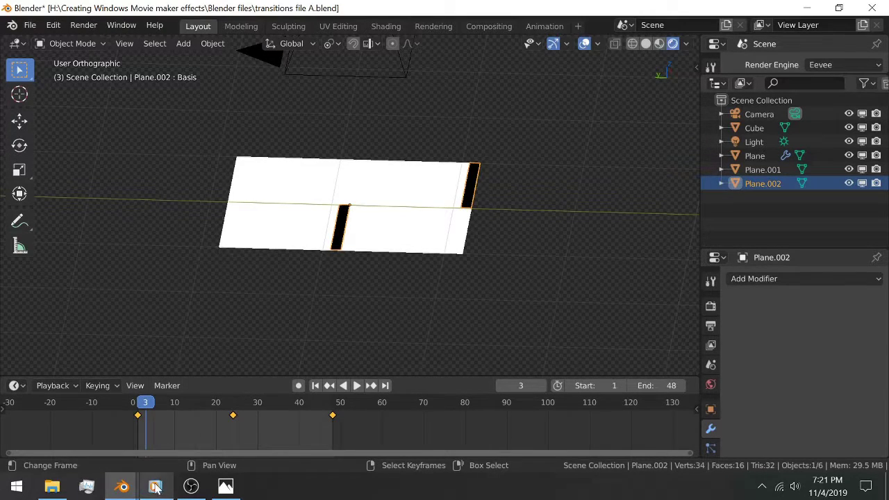
mouse_move(156, 488)
click(157, 456)
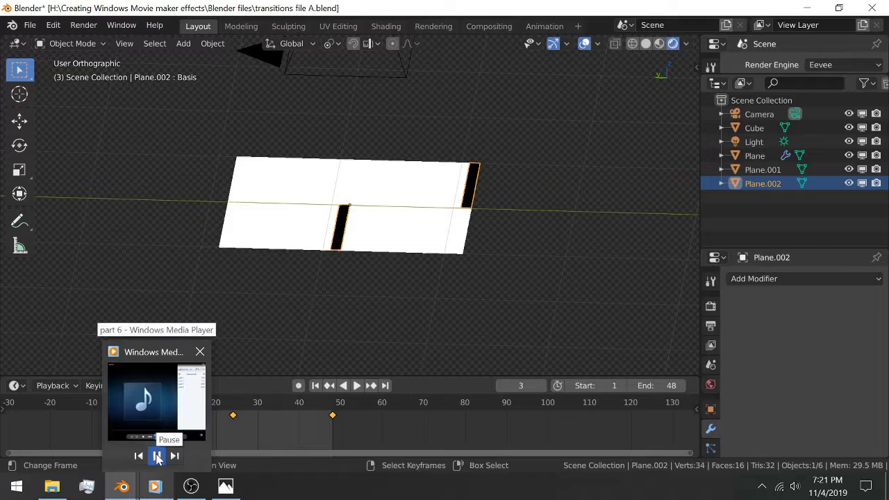
- Switch to the Blender window with transitions file B.blend and play its checkerboard transition up to frame 32
mouse_move(226, 489)
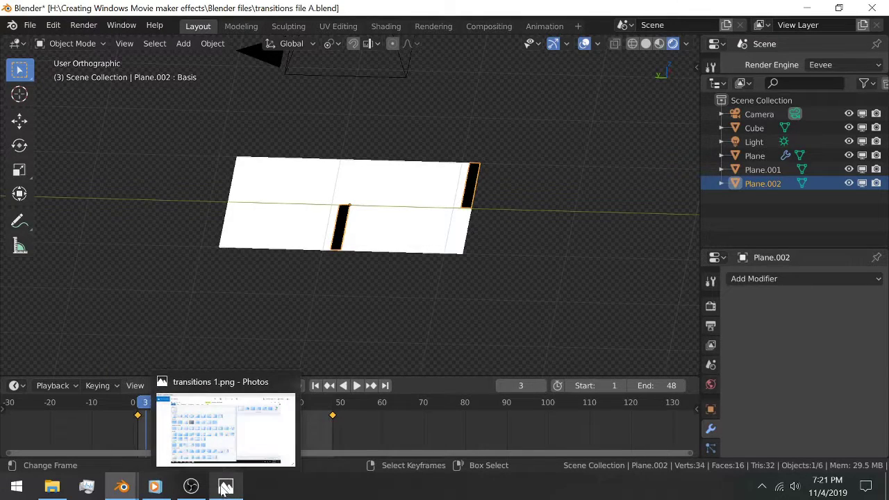
mouse_move(136, 493)
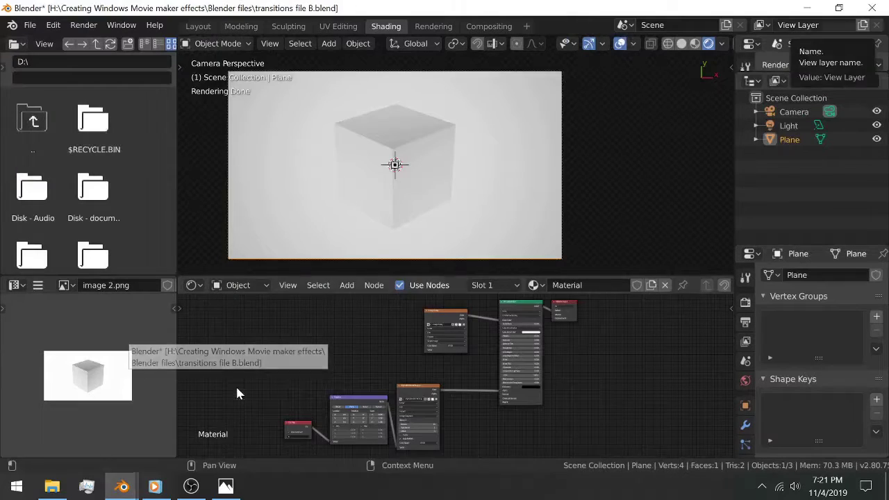
click(236, 389)
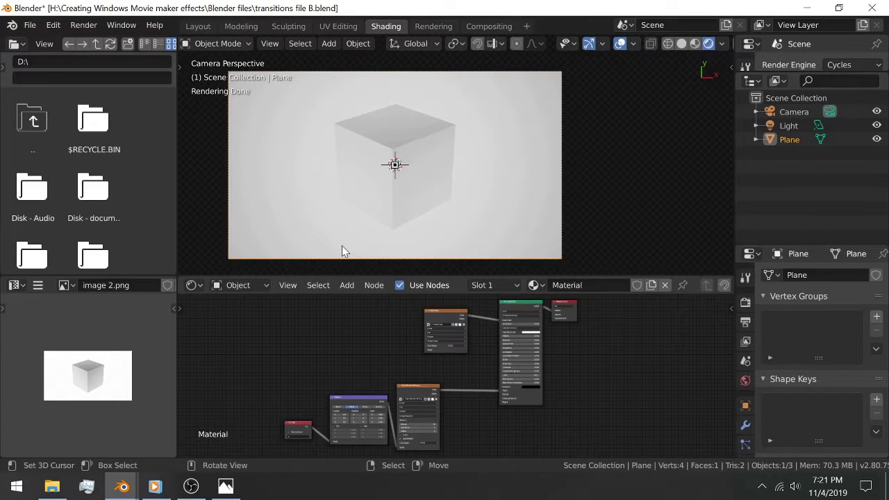
key(space)
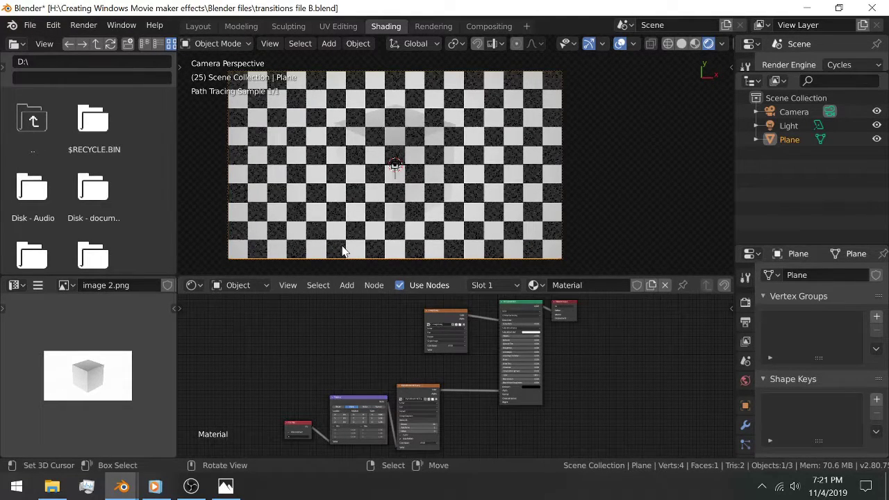
key(space)
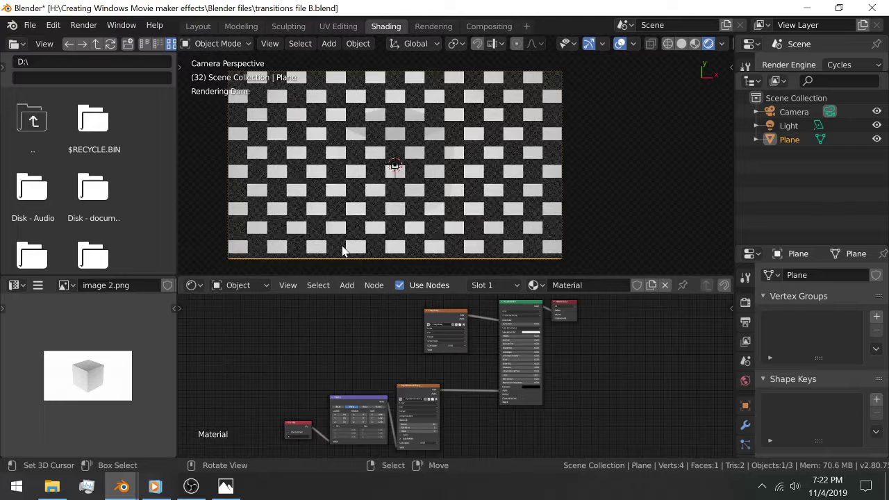
mouse_move(157, 486)
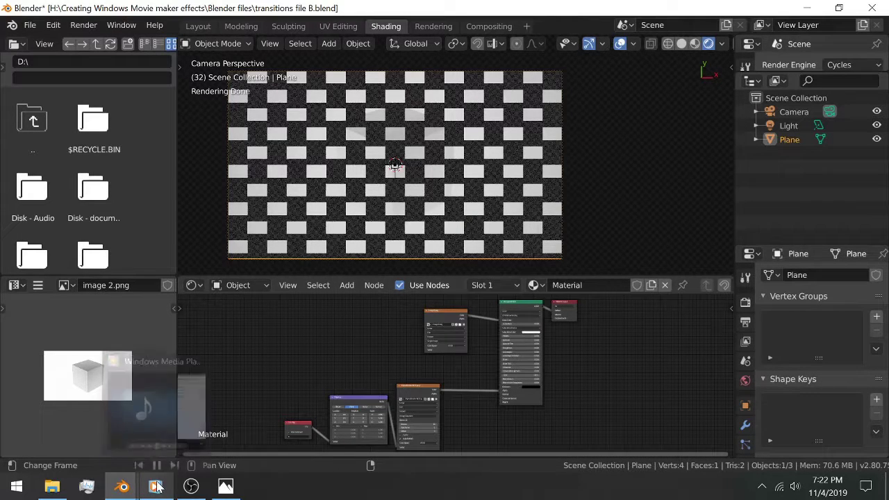
click(157, 456)
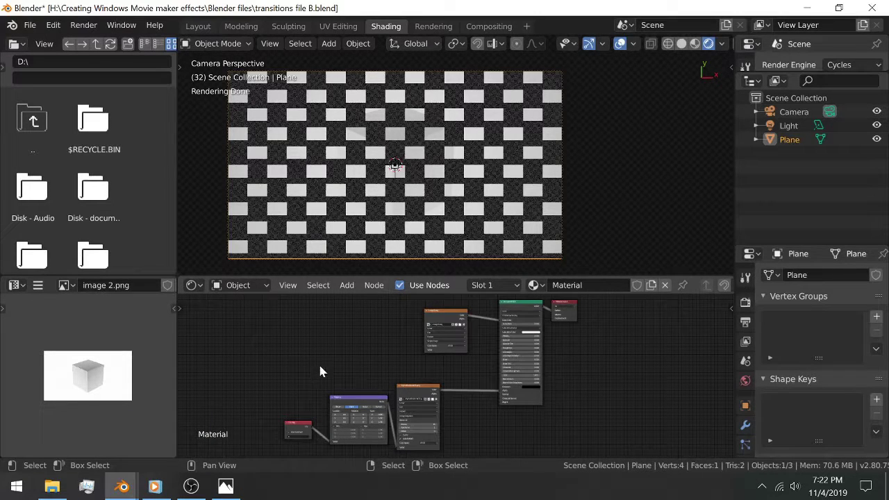
mouse_move(154, 486)
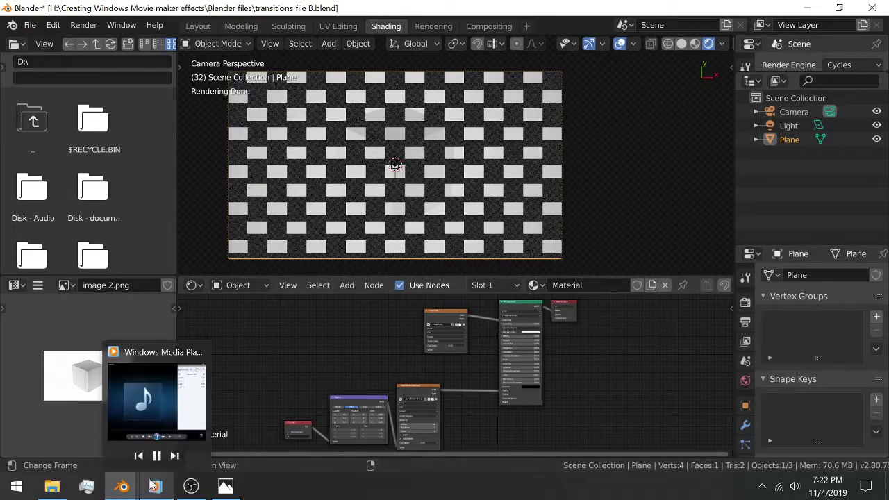
click(157, 456)
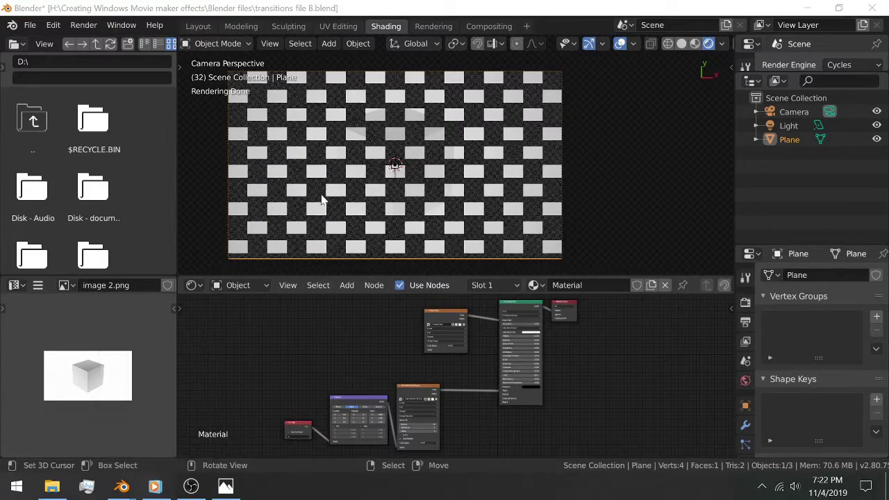
- Examine the plane's material nodes from the Principled BSDF back through both image textures to the Mapping and UV Map nodes
middle_drag(391, 177, 417, 164)
scroll(387, 174, up, 3)
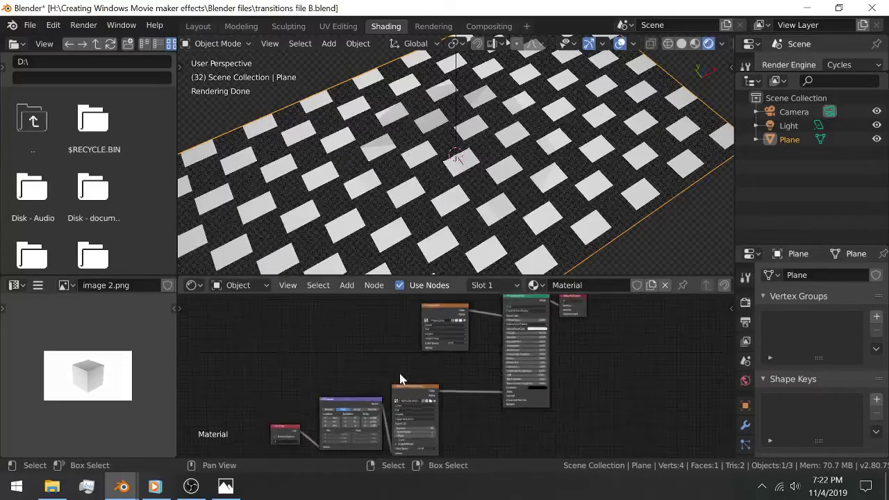
scroll(396, 377, up, 3)
scroll(394, 365, up, 5)
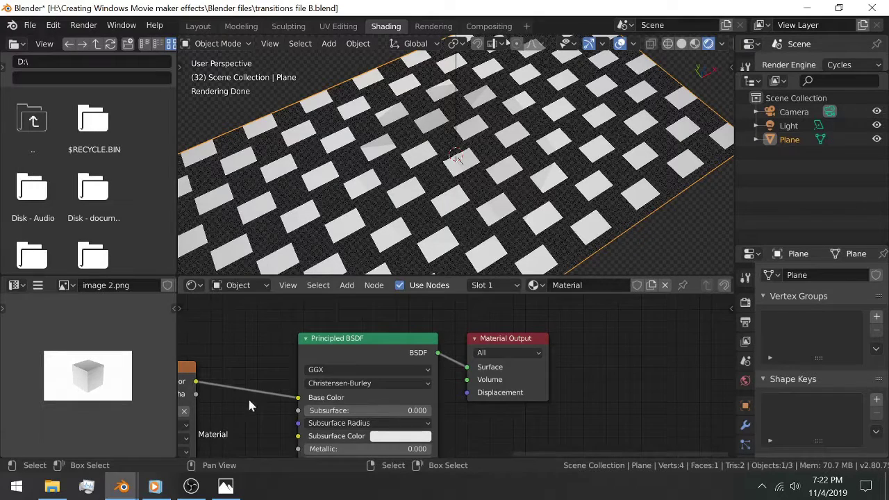
middle_drag(249, 395, 449, 324)
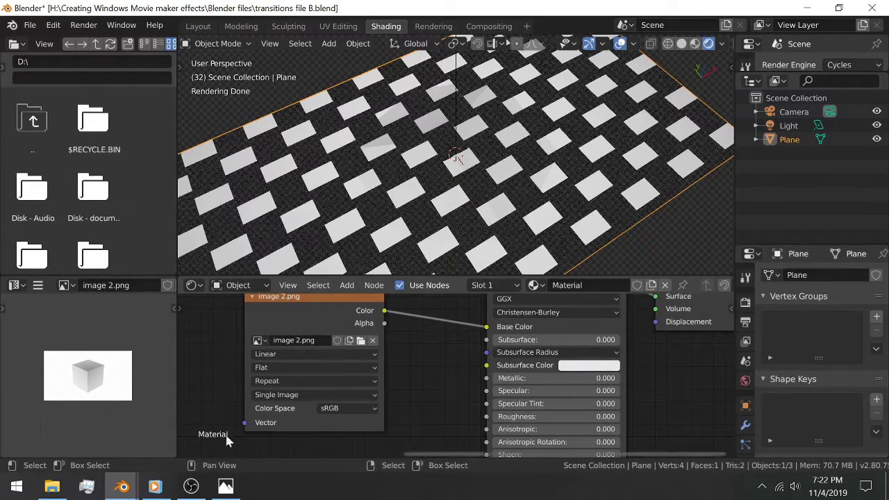
middle_drag(288, 349, 440, 300)
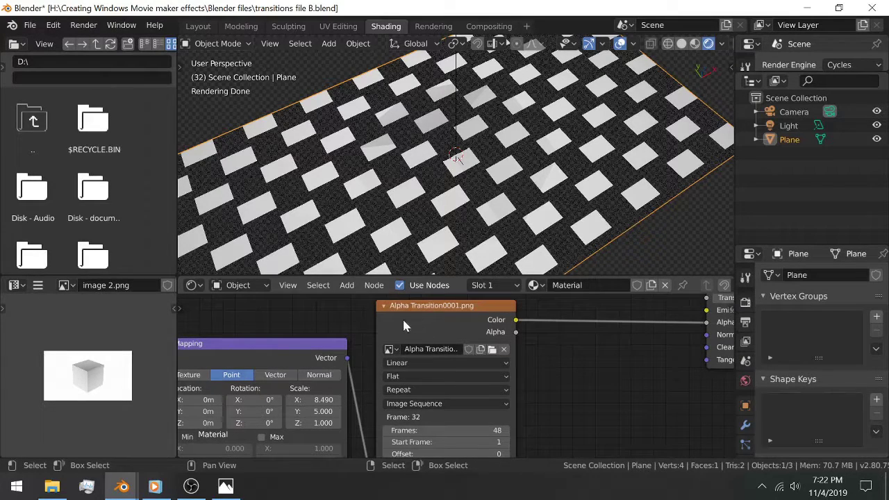
middle_drag(370, 397, 440, 361)
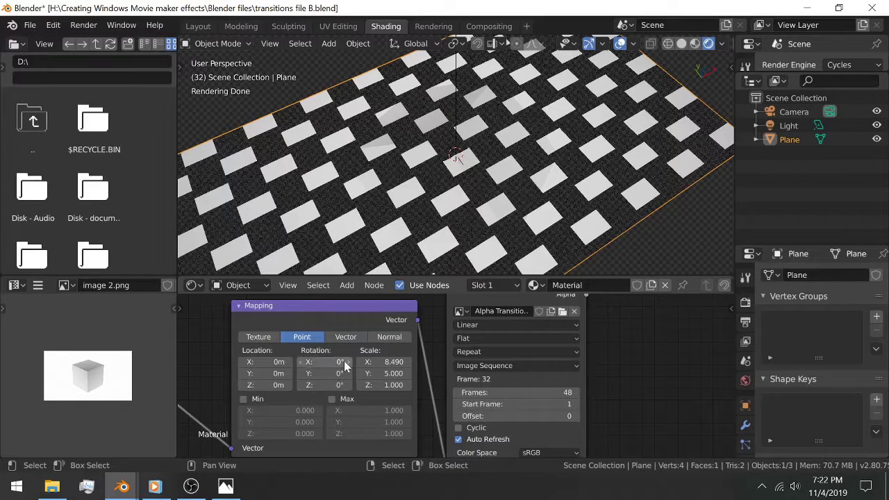
middle_drag(180, 388, 279, 359)
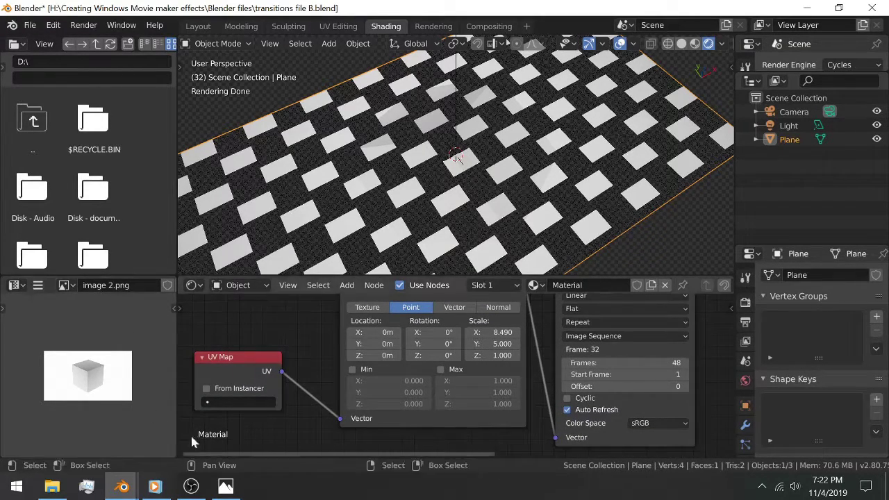
- Switch to the unsaved Blender project window and make the light unselectable in the outliner
mouse_move(116, 490)
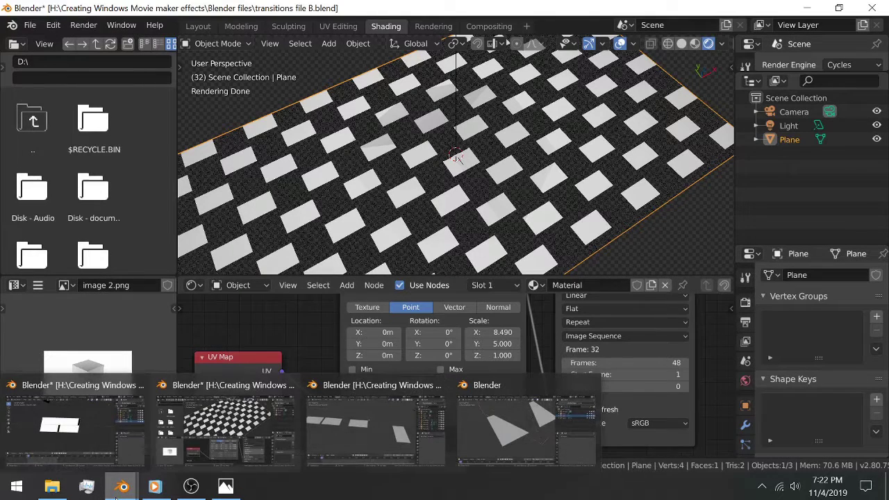
mouse_move(501, 386)
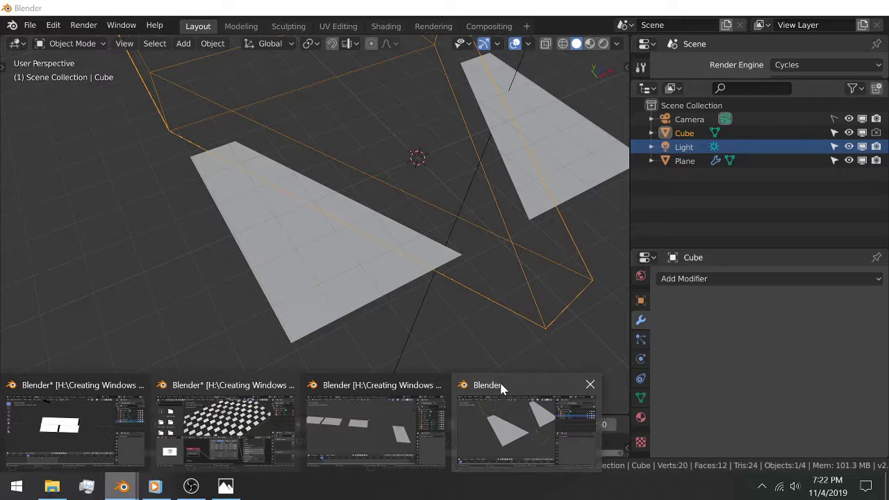
click(501, 386)
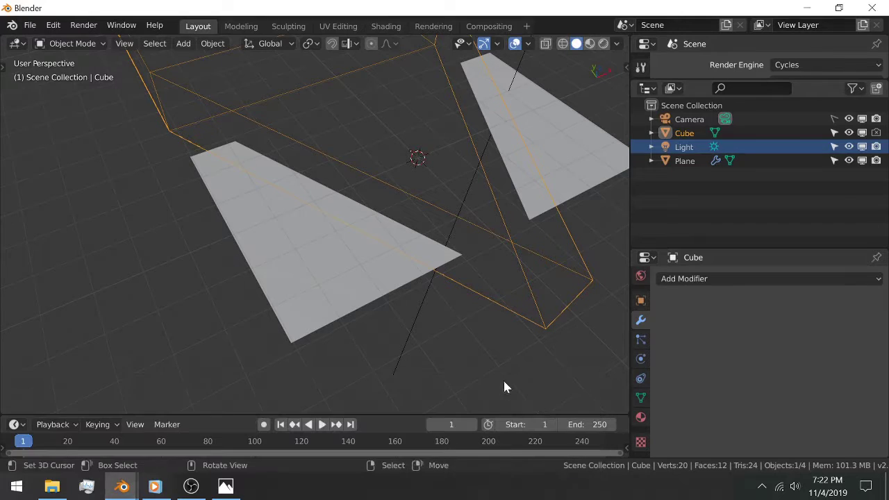
click(834, 147)
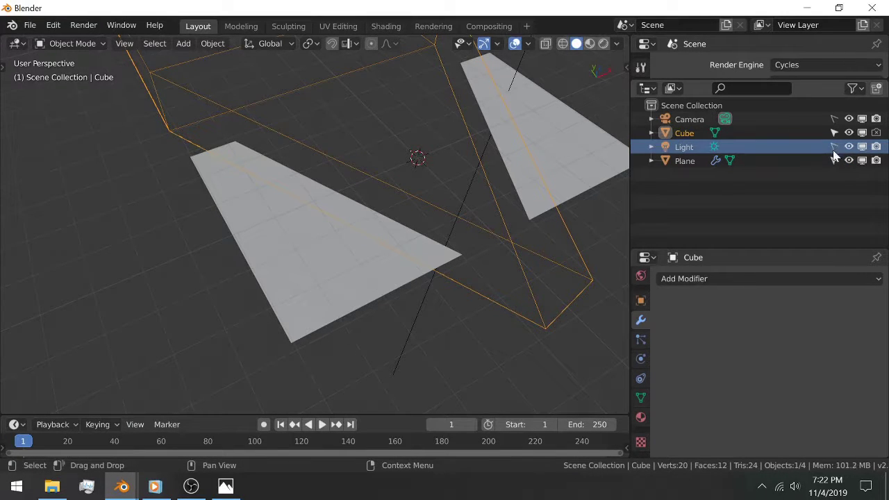
- Delete the wireframe cutter cube while keeping the image plane
shift+click(247, 155)
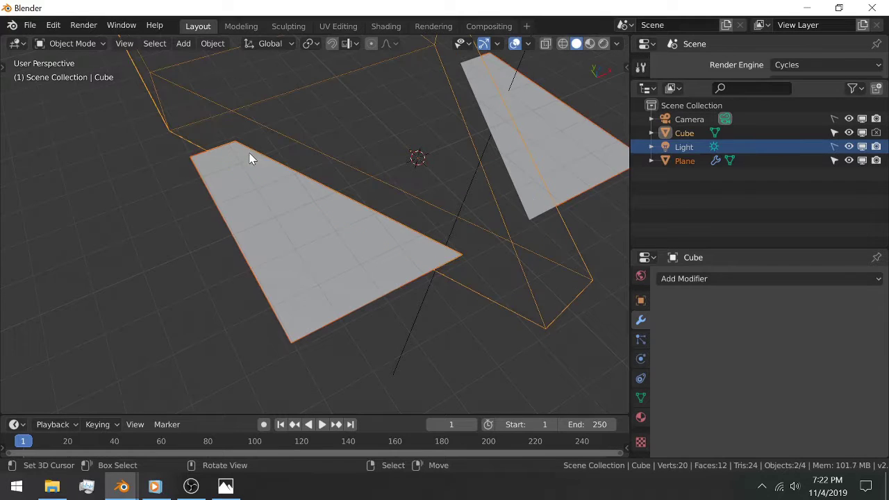
click(232, 118)
key(x)
click(231, 114)
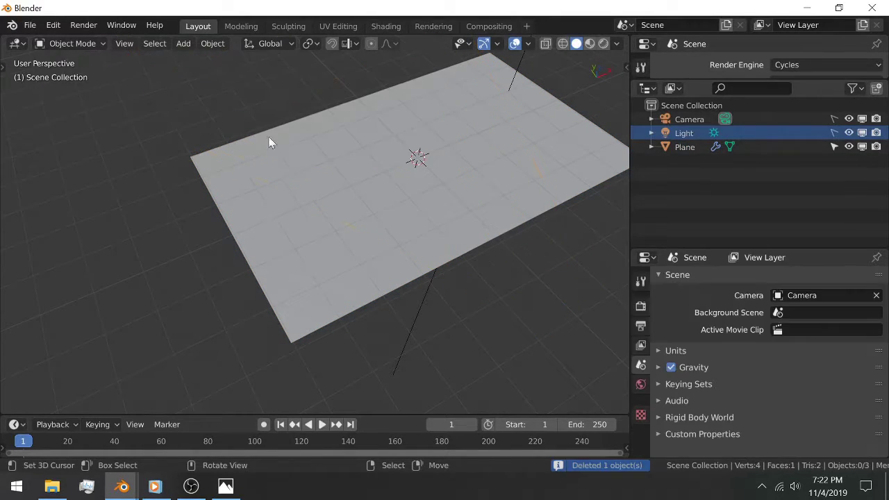
- Remove the Boolean modifier from the image plane
click(326, 176)
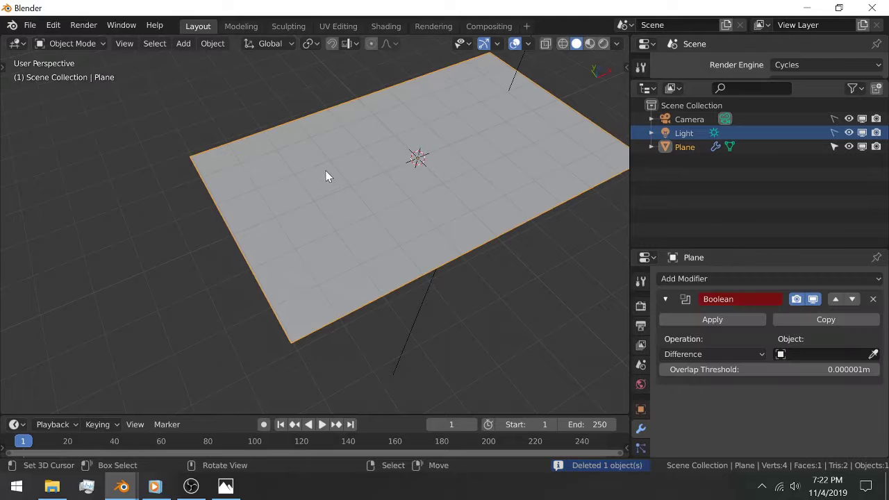
click(872, 299)
mouse_move(458, 166)
middle_down()
mouse_move(385, 223)
mouse_move(420, 255)
mouse_move(398, 259)
middle_up()
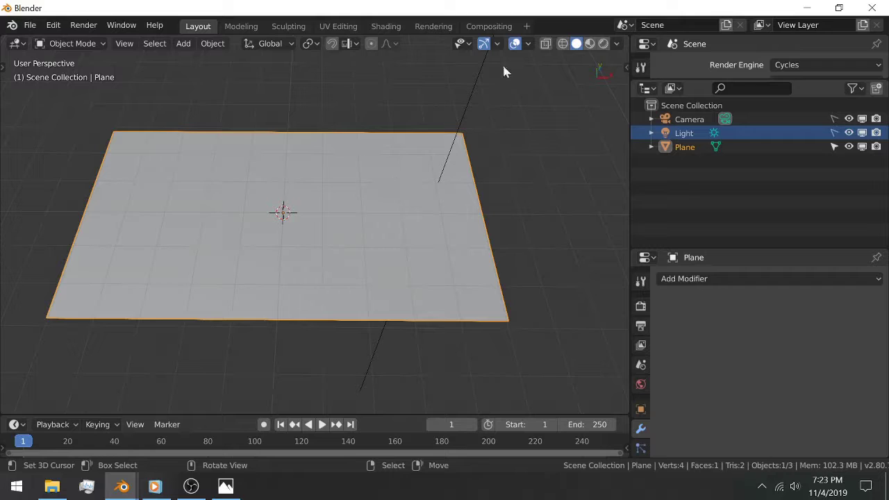
- Open the Shading workspace and delete the Diffuse BSDF node from the plane's material
click(392, 26)
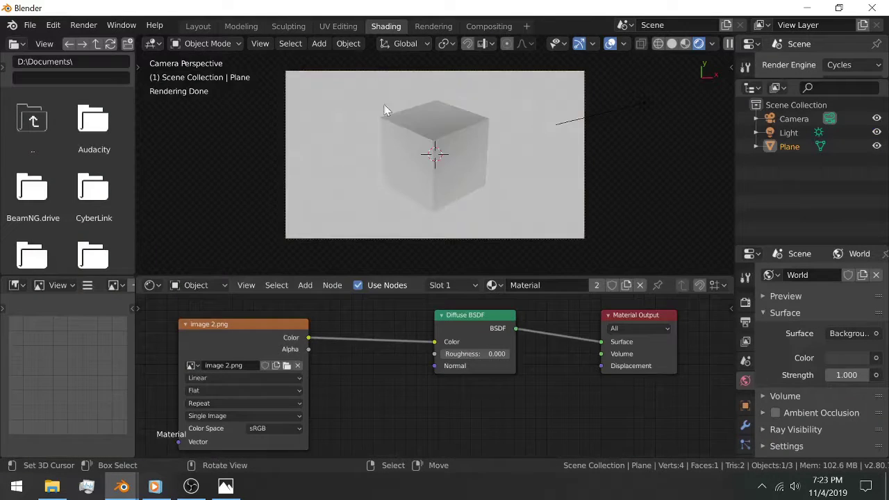
click(230, 336)
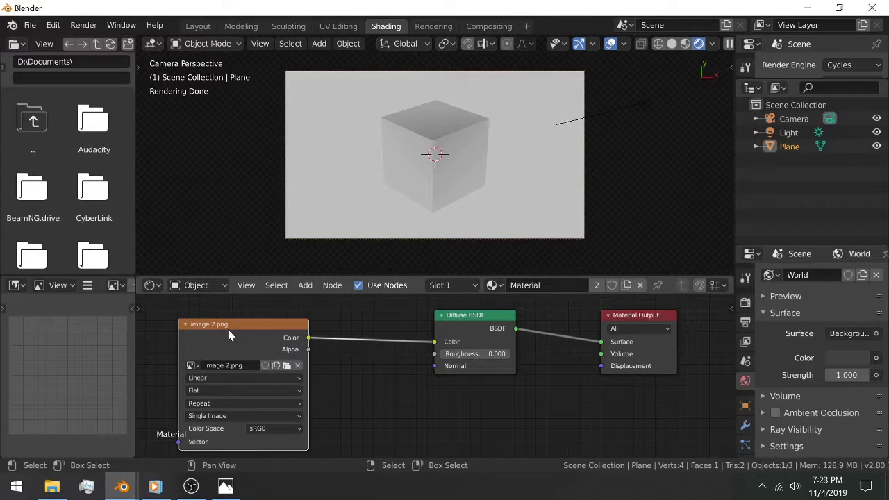
click(497, 327)
key(Delete)
- Add a Principled BSDF, linking image 2.png's Color to its Base Color and its BSDF output to the Material Output's Surface
key(shift+a)
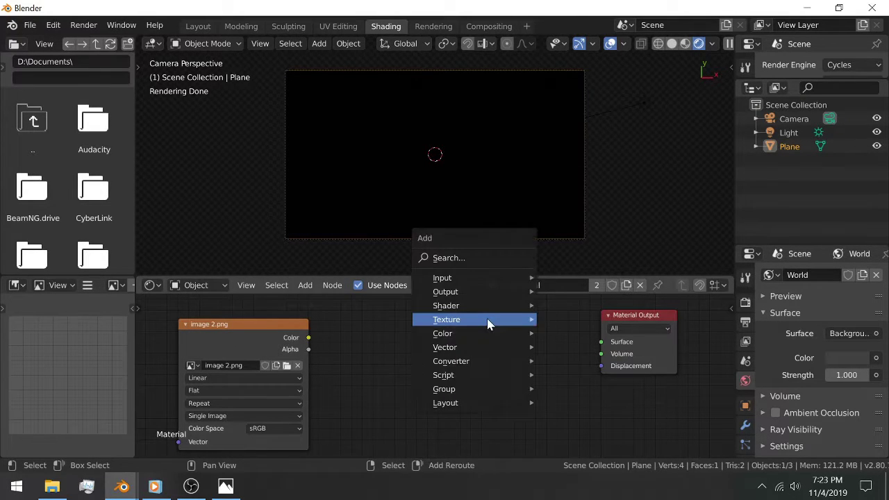
mouse_move(487, 321)
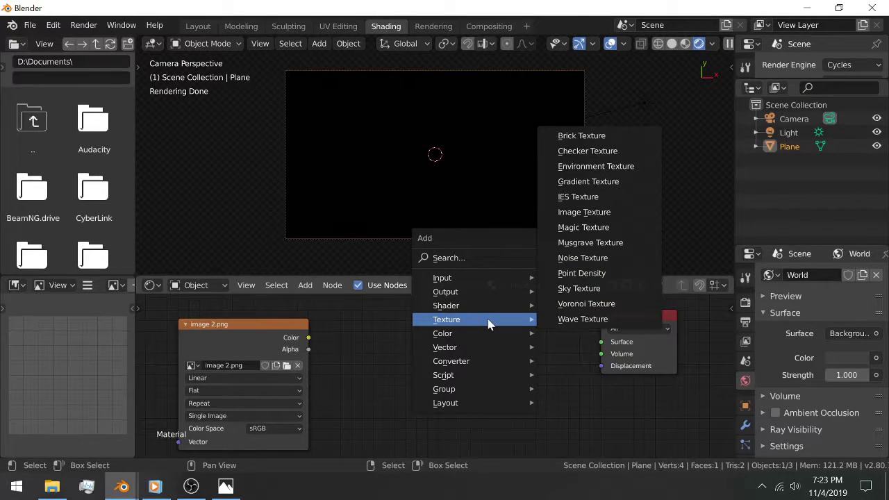
mouse_move(487, 305)
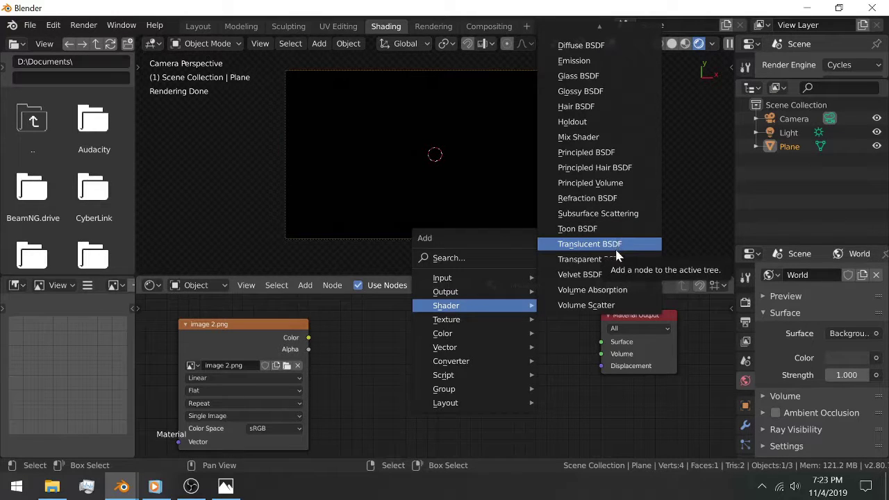
scroll(615, 255, down, 6)
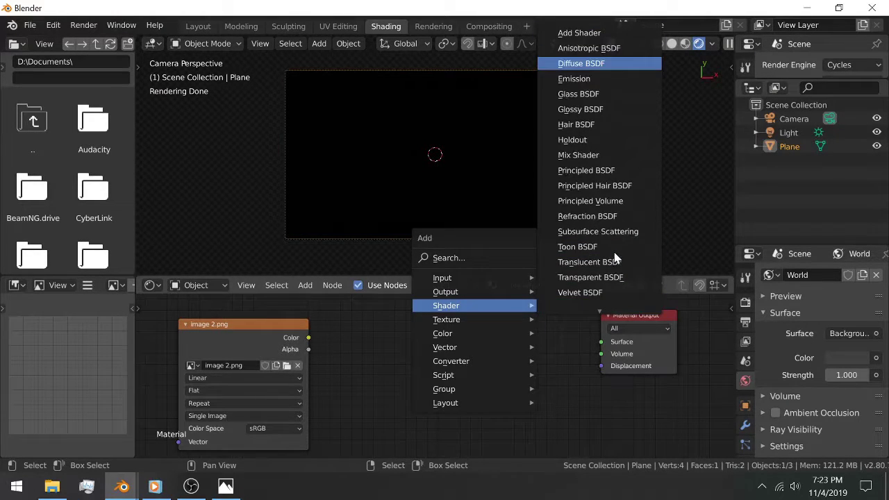
click(616, 170)
click(291, 354)
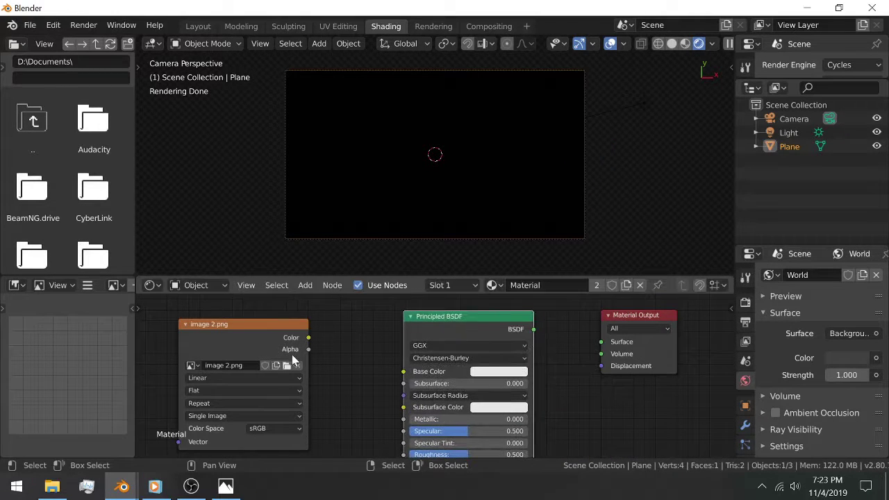
drag(308, 338, 454, 373)
drag(535, 330, 601, 342)
- Add an Image Texture node to the plane's material, placed beside the Principled BSDF's Alpha input
shift+scroll(368, 415, down, 5)
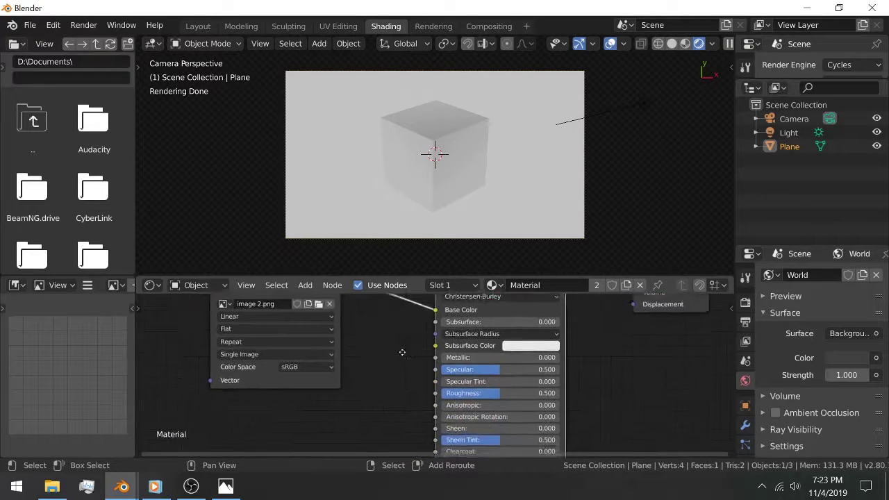
shift+scroll(381, 435, down, 5)
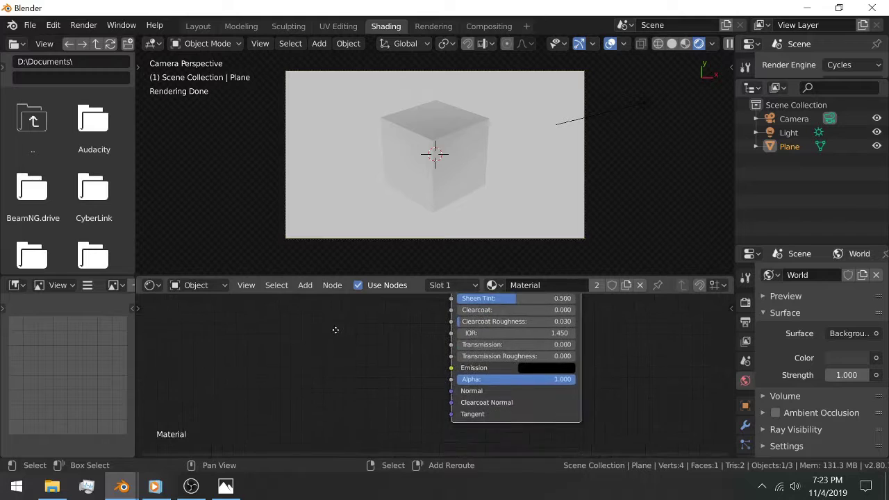
scroll(303, 357, up, 1)
ctrl+scroll(302, 357, left, 5)
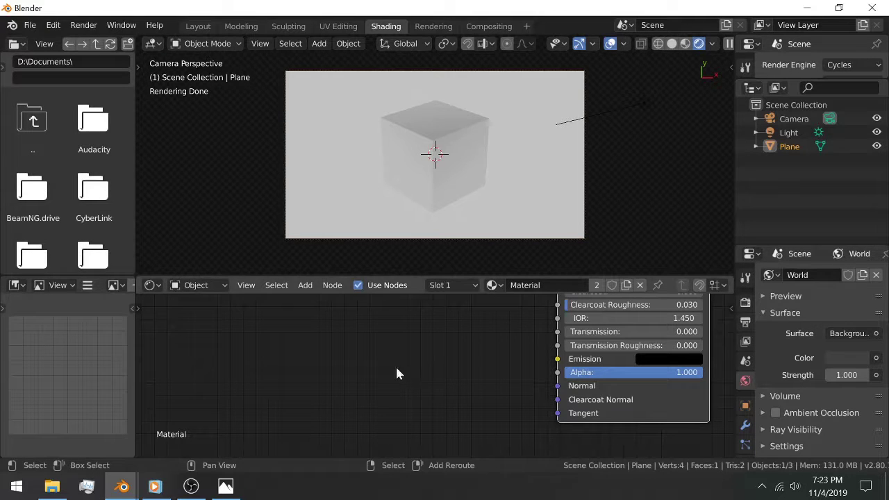
key(shift+a)
mouse_move(295, 348)
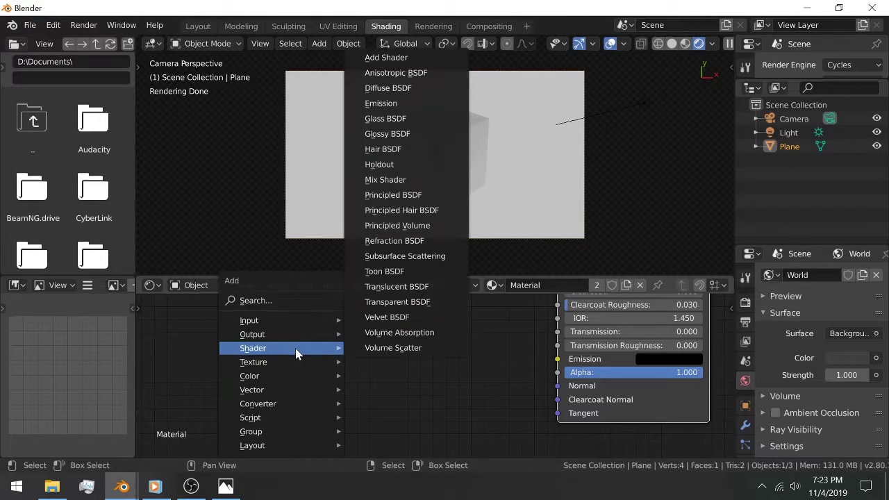
mouse_move(298, 367)
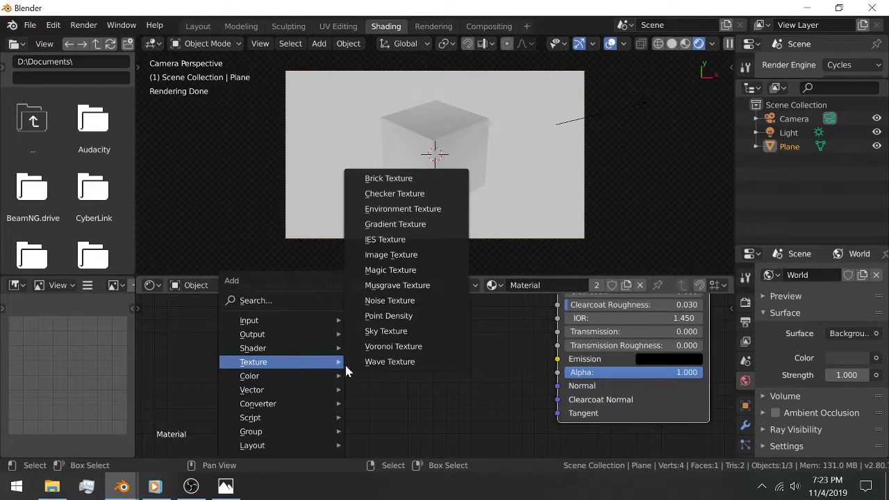
click(416, 256)
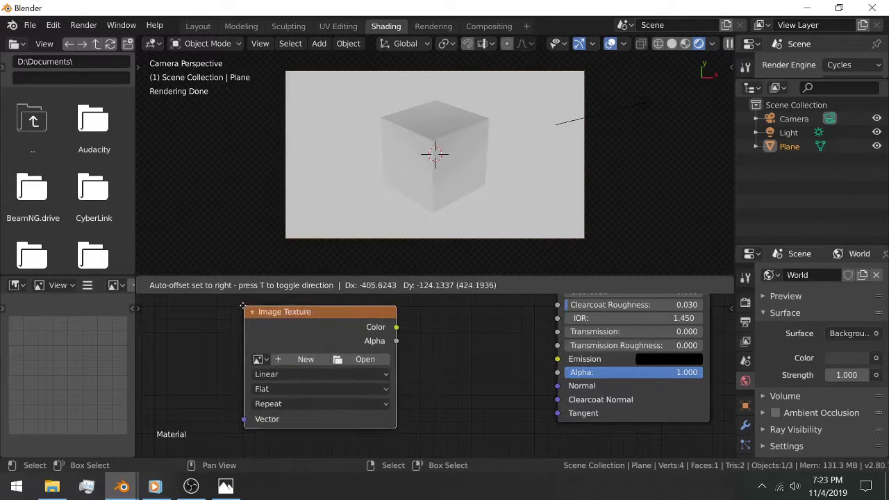
click(257, 341)
- For the new Image Texture, browse to H:\Creating Windows Movie maker effects\transition rendered images\squares and select Alpha Transition0001.png
click(346, 367)
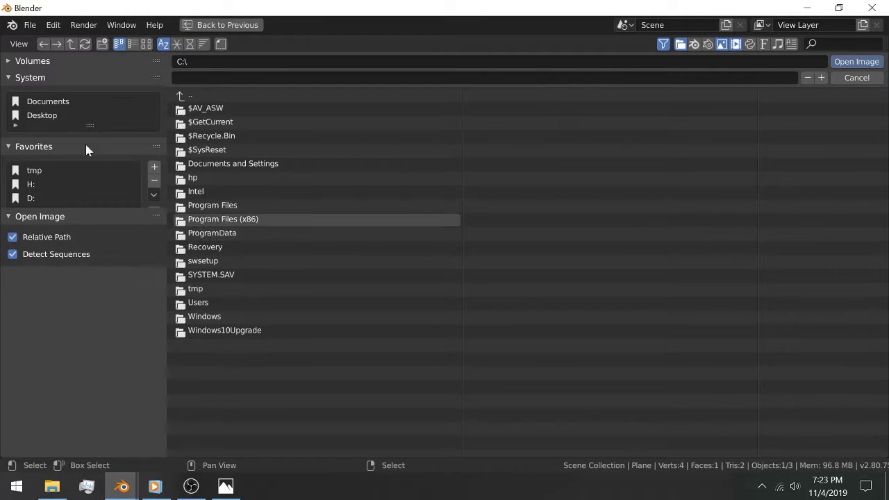
click(28, 185)
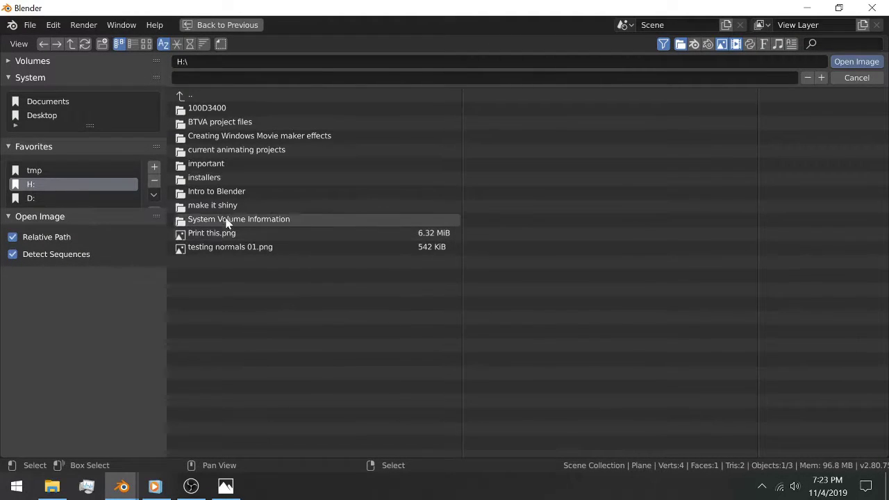
click(252, 135)
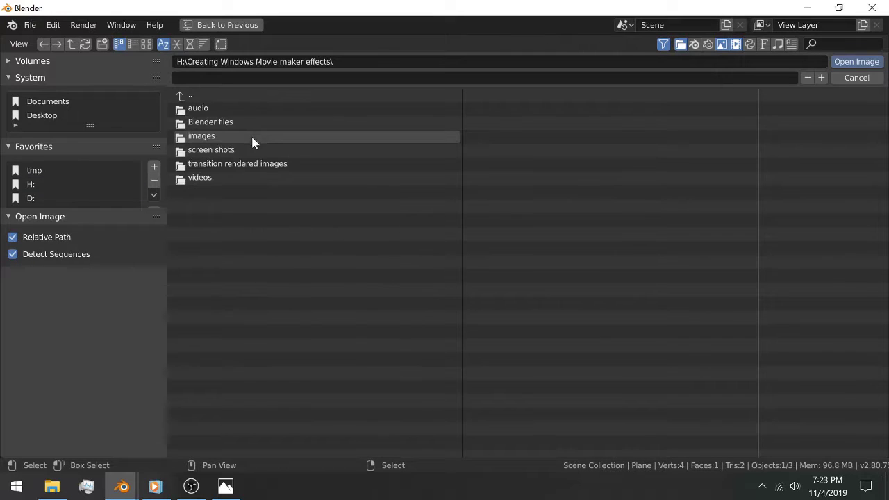
click(243, 150)
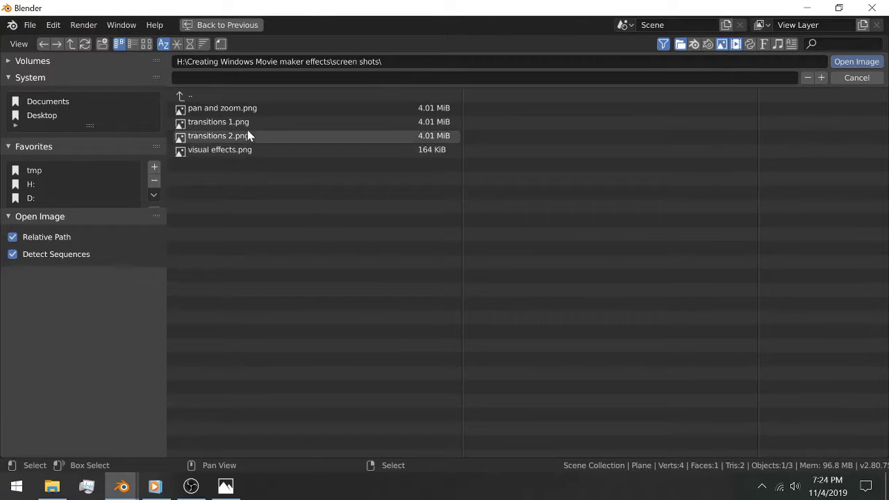
click(190, 96)
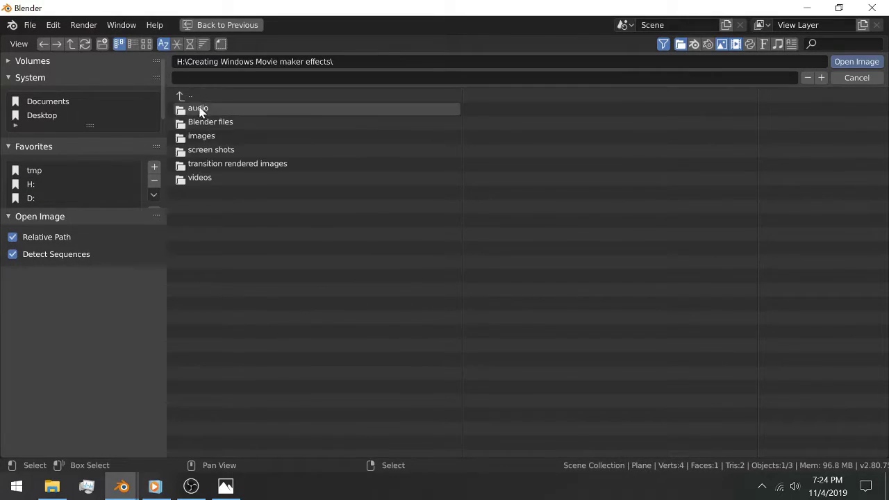
click(223, 164)
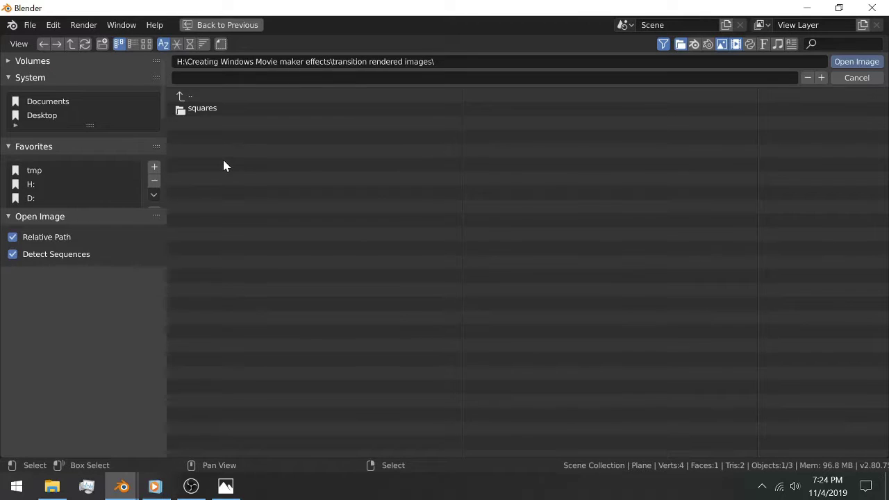
click(216, 111)
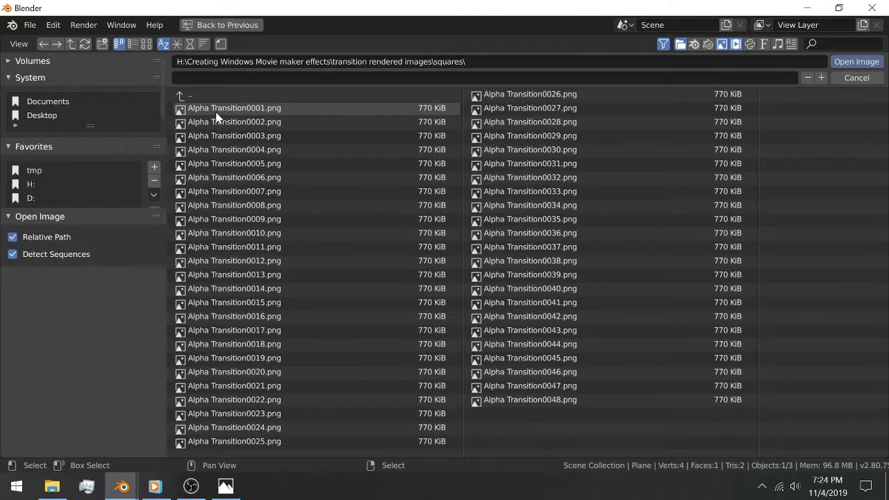
click(306, 108)
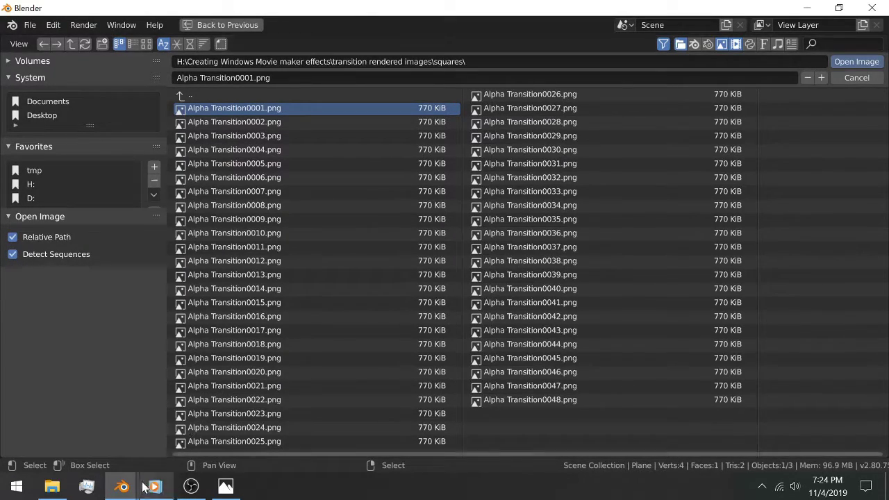
- Switch to the Blender window with transitions file A.blend, select the camera and review the scene's output resolution, frame range and file format
mouse_move(118, 489)
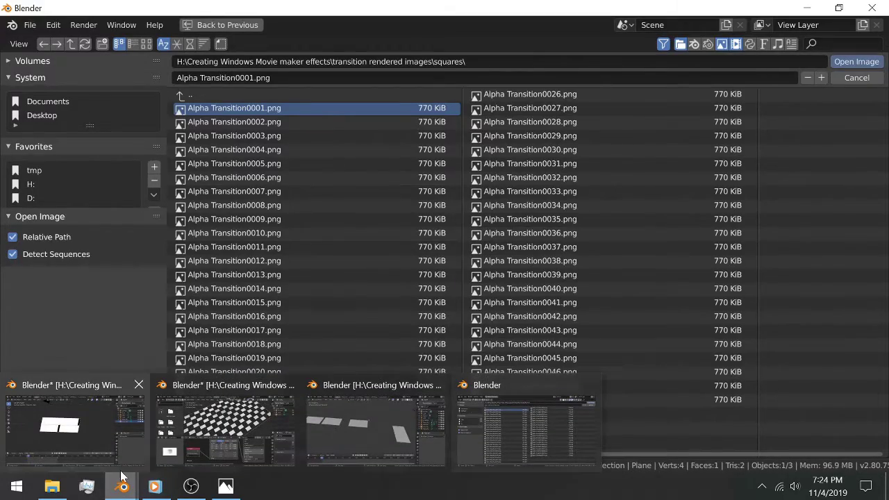
mouse_move(82, 410)
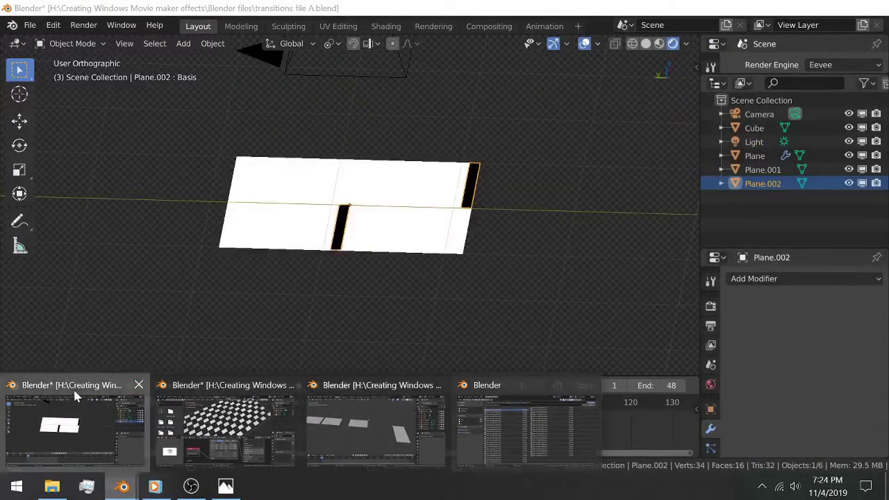
click(73, 424)
click(373, 73)
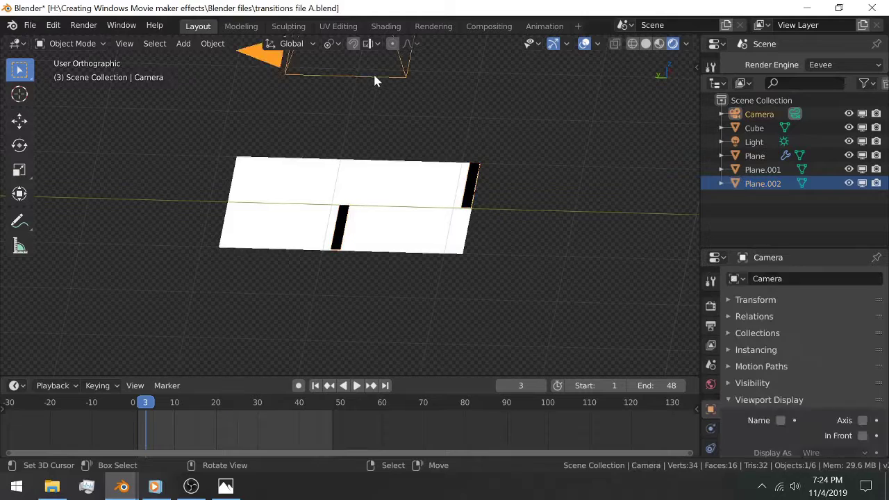
shift+middle_drag(378, 132, 330, 228)
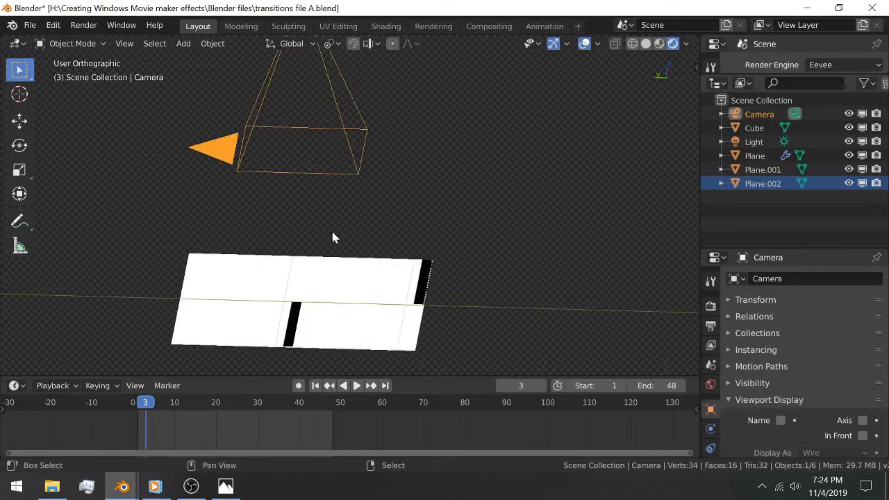
click(711, 325)
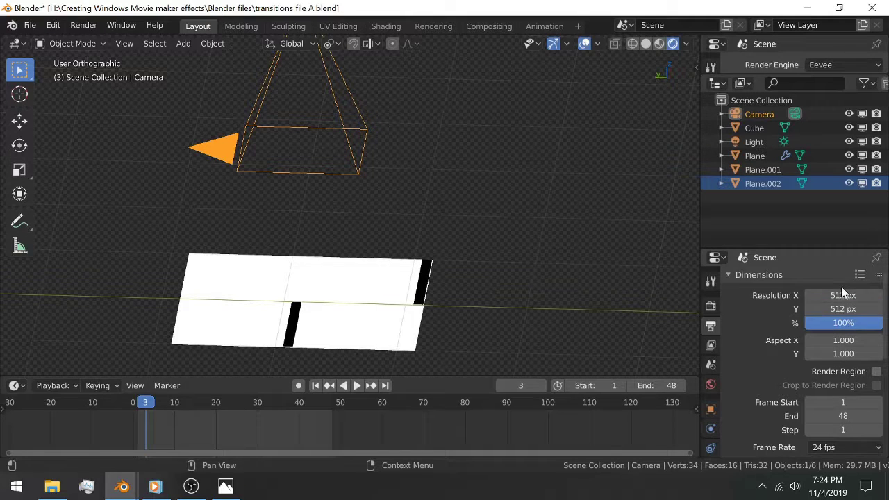
scroll(838, 293, down, 1)
scroll(840, 291, down, 4)
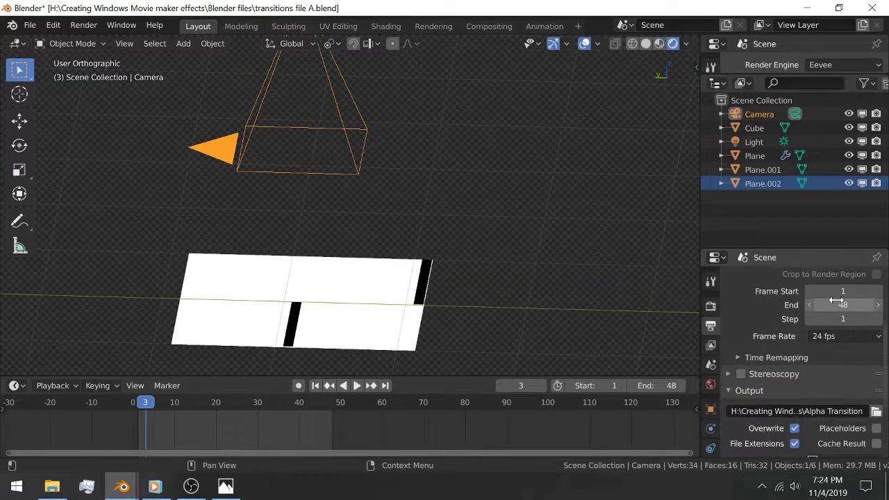
scroll(840, 303, down, 2)
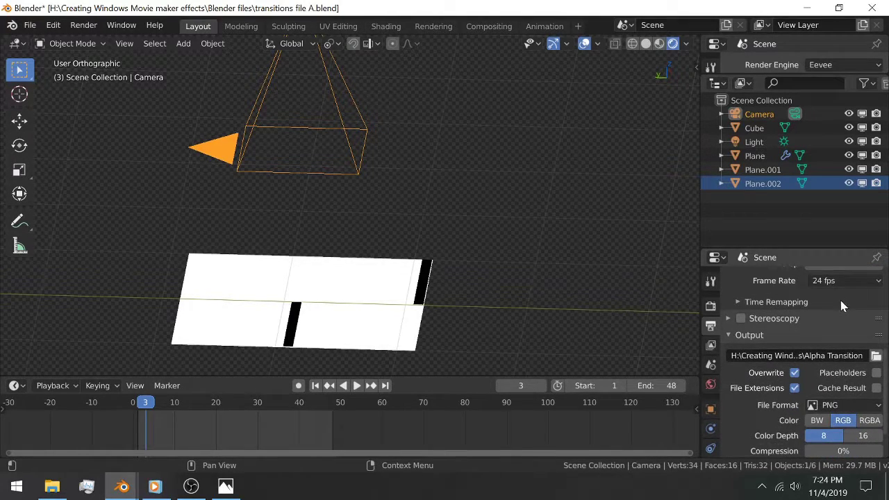
scroll(840, 300, down, 1)
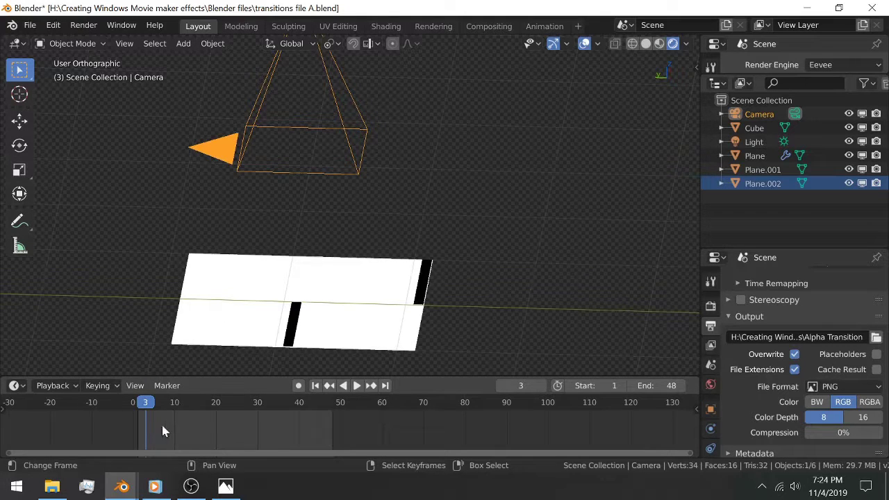
- Look through the camera and scrub the transition to frame 62 and back to frame 37
drag(163, 431, 390, 406)
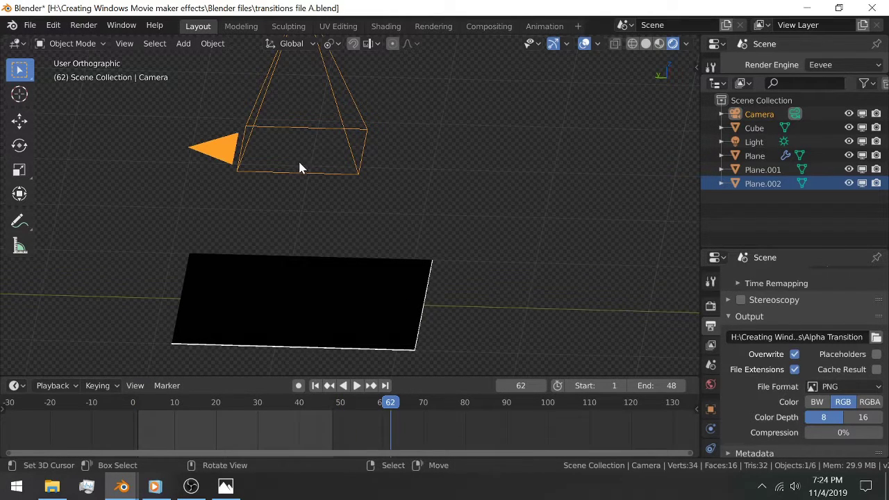
key(KP_0)
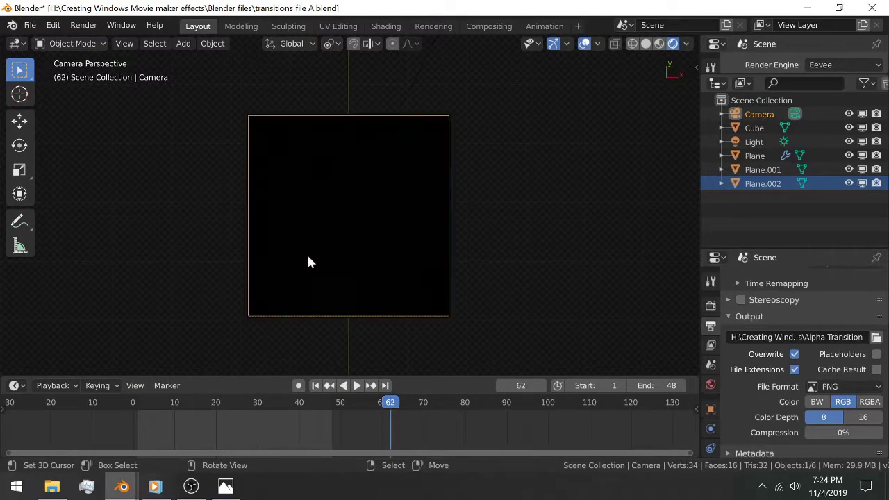
scroll(309, 263, up, 1)
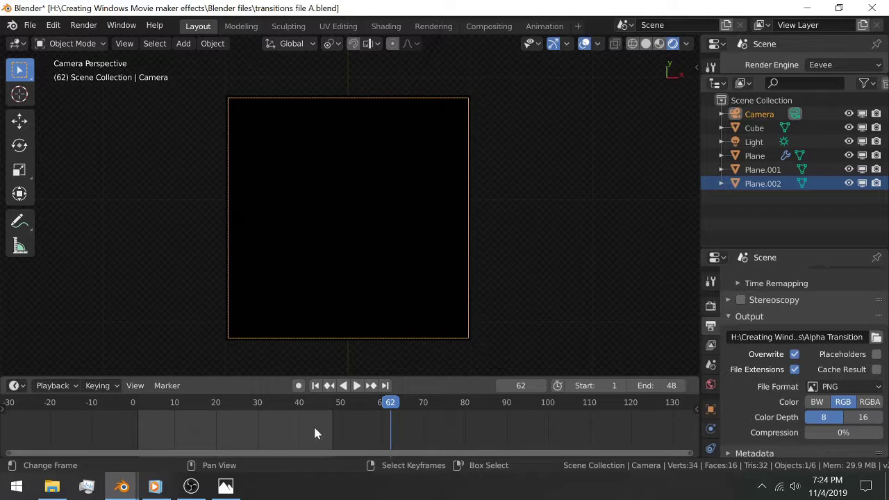
drag(323, 427, 286, 428)
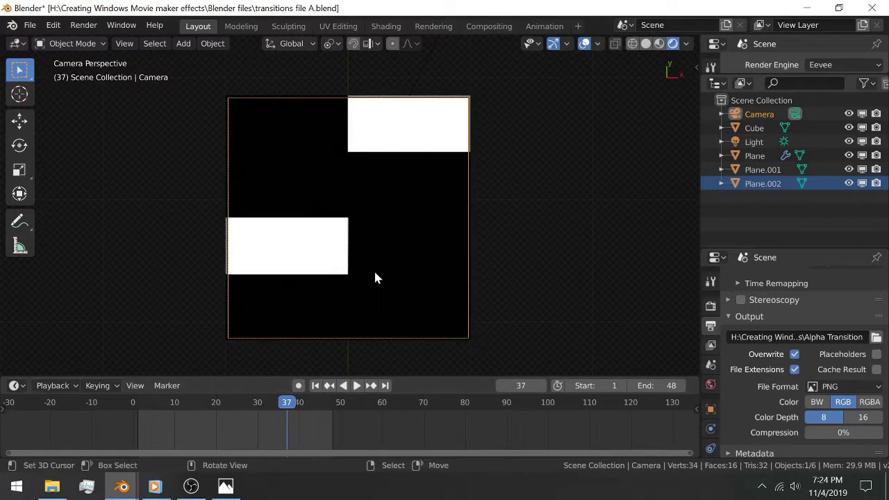
- Select the black plane Plane.002 and show its shape keys
click(380, 263)
middle_drag(198, 324, 253, 262)
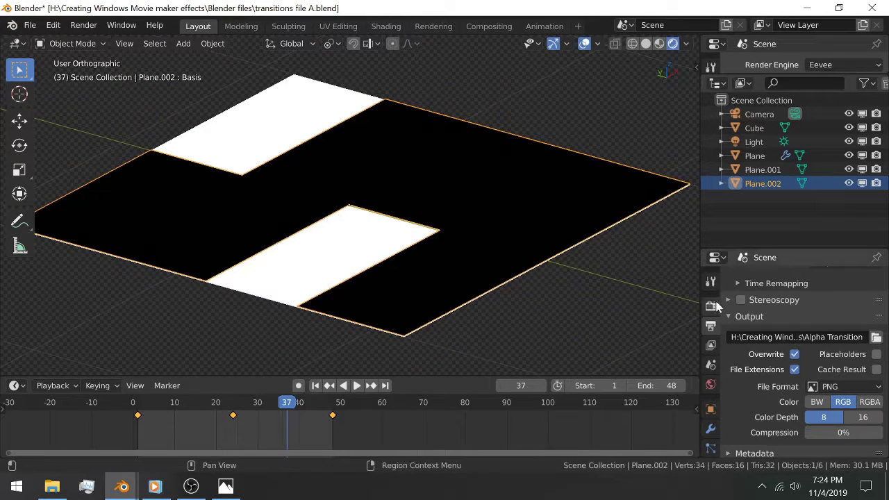
scroll(709, 367, down, 4)
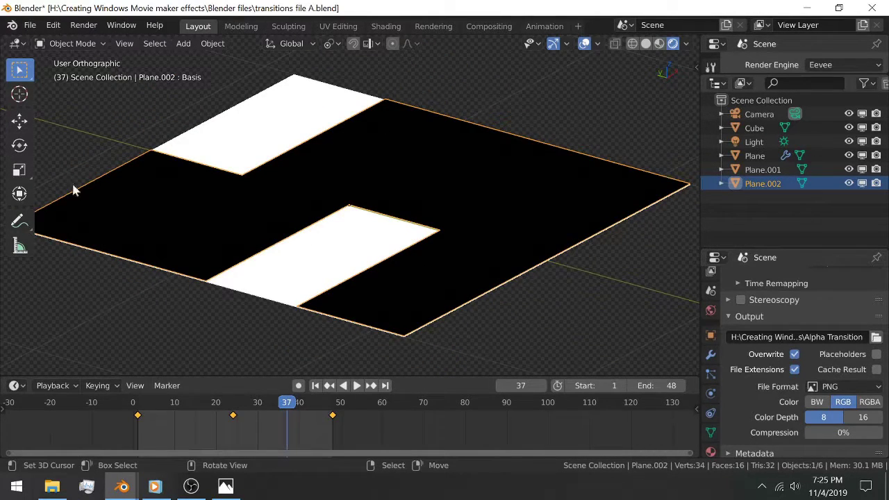
scroll(729, 384, down, 1)
scroll(704, 402, down, 2)
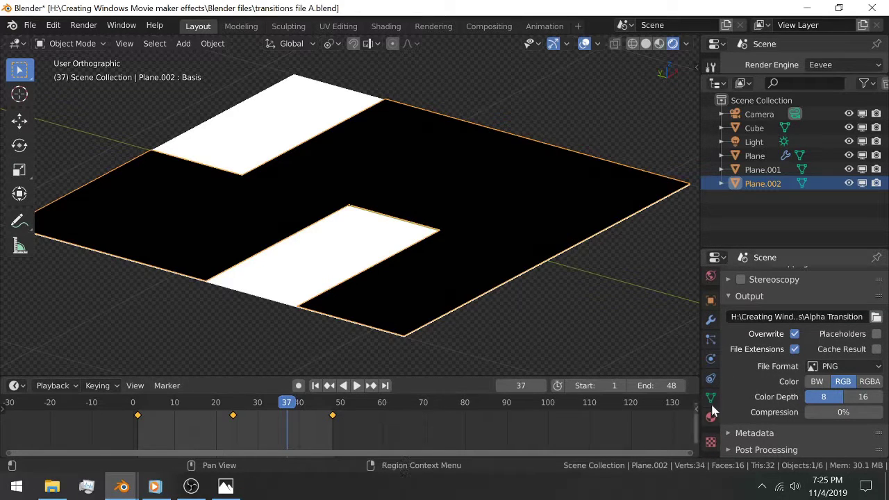
click(710, 397)
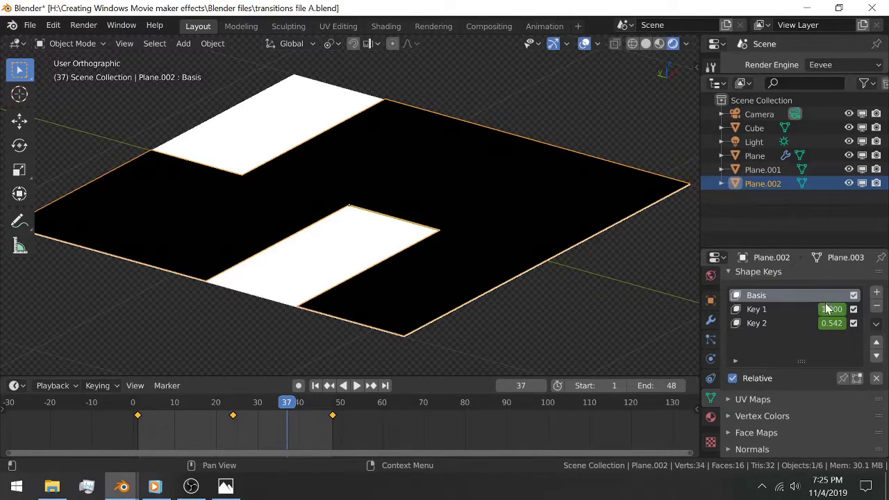
- Try the shape keys with Key 1 at 0, Key 2 at 1 and Key 1 at 1, and play the animation
drag(831, 312, 770, 308)
scroll(812, 325, down, 1)
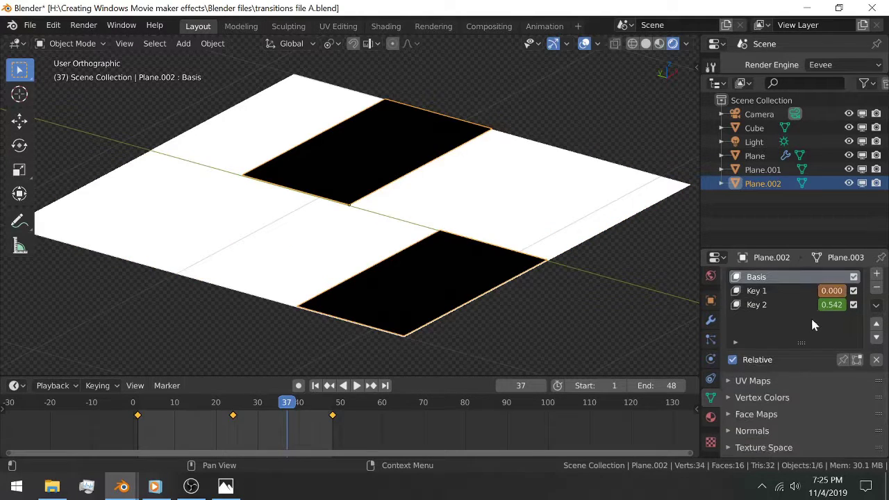
drag(827, 306, 850, 306)
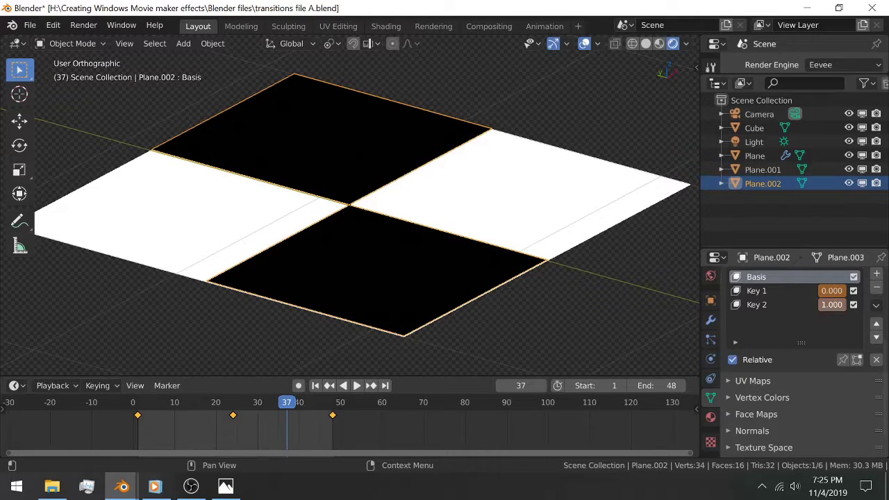
middle_drag(496, 208, 494, 264)
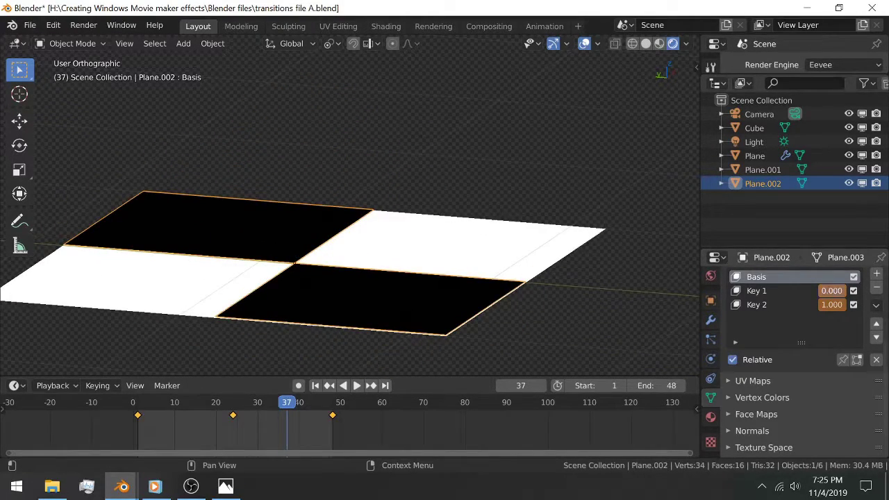
drag(830, 290, 861, 290)
key(i)
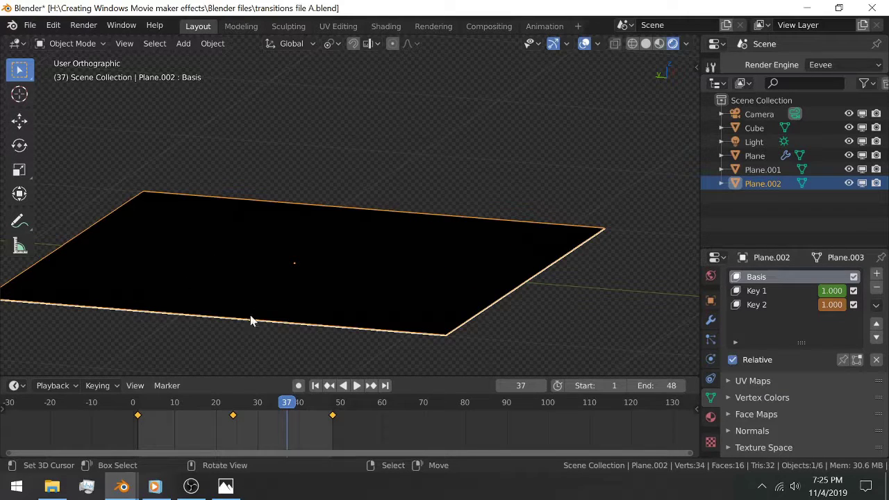
key(space)
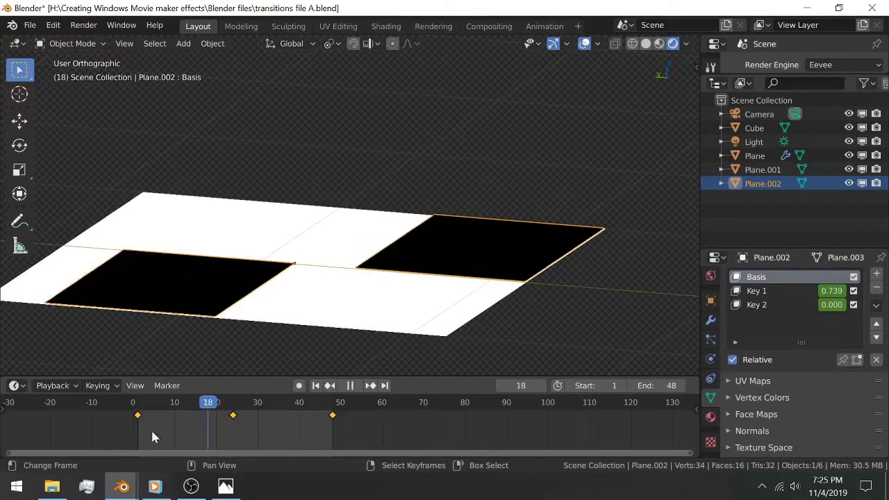
- Scrub the black plane's shape key animation back to the start and forward to frame 48
drag(153, 436, 109, 438)
drag(167, 436, 331, 414)
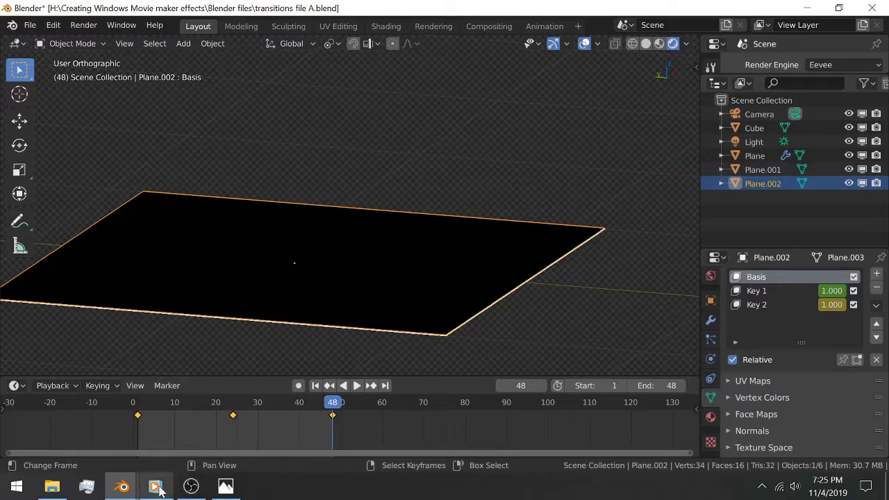
- Switch to the Blender window whose image file browser is open on the squares folder
mouse_move(124, 489)
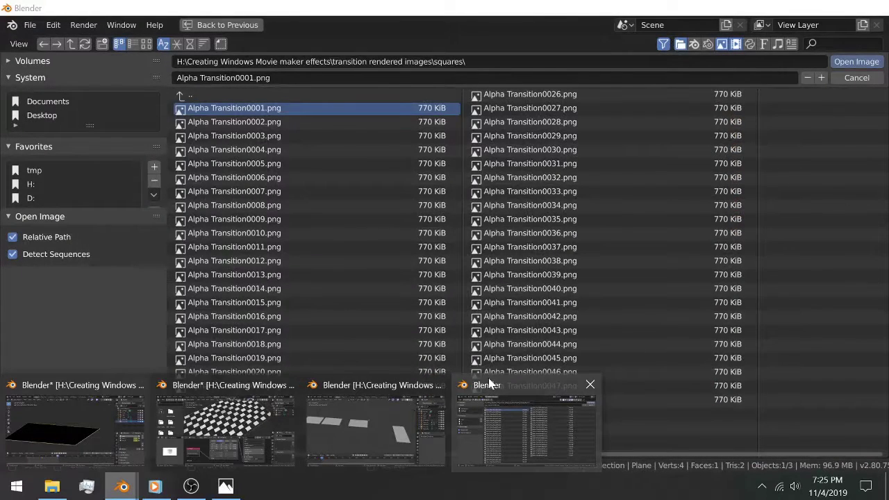
click(489, 384)
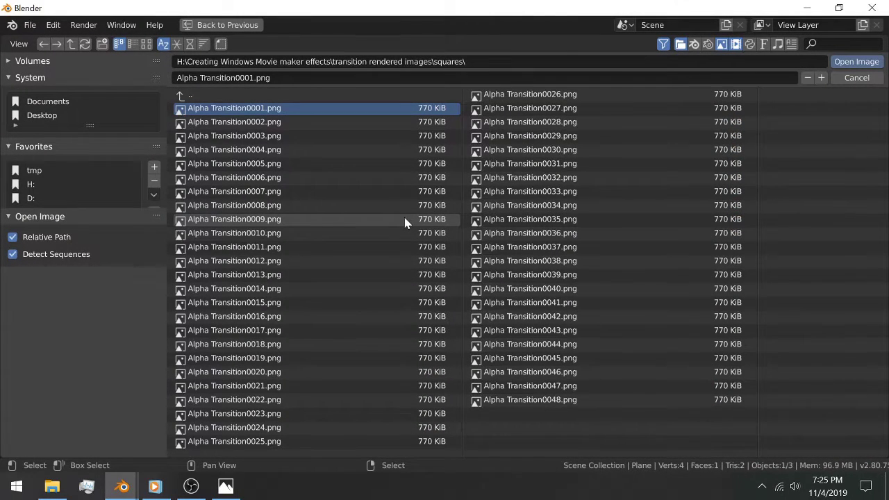
shift+click(374, 124)
shift+click(371, 136)
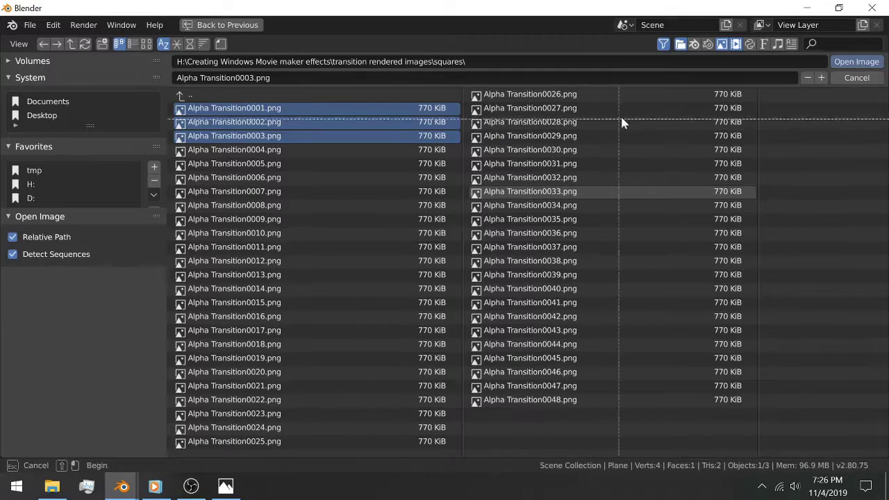
drag(795, 92, 327, 452)
key(alt+a)
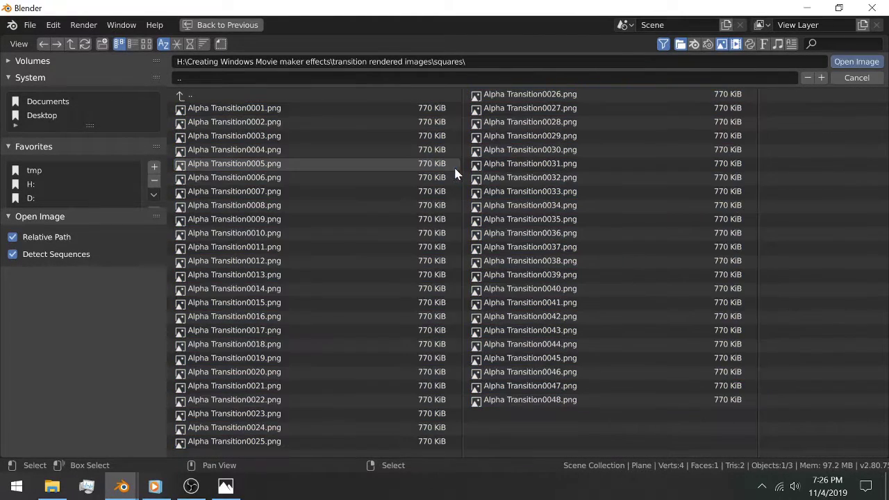
- Select every image from Alpha Transition0001.png to Alpha Transition0048.png and open them as an image sequence
key(a)
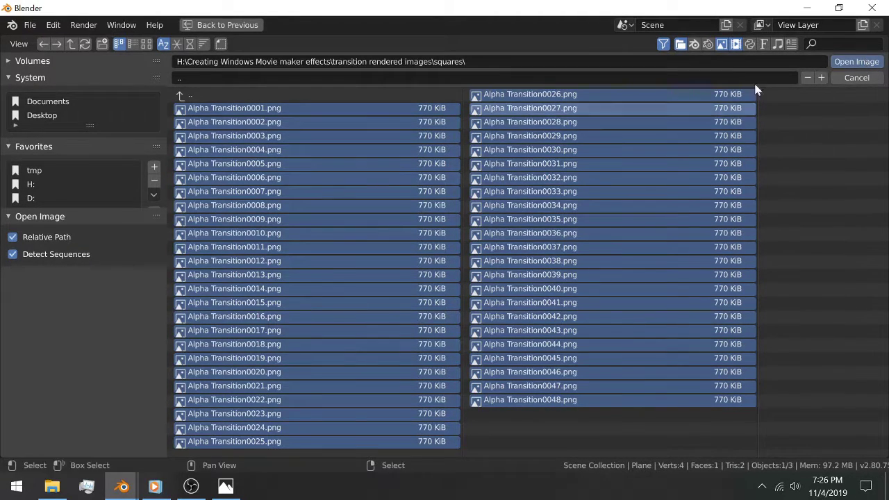
click(858, 62)
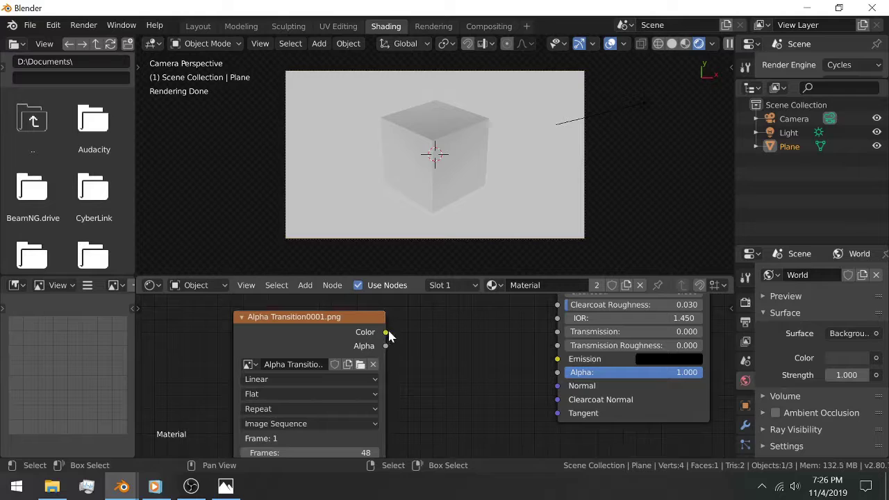
- Connect the Color output of the Alpha Transition image sequence node to the Alpha input of the Principled BSDF
drag(385, 332, 418, 343)
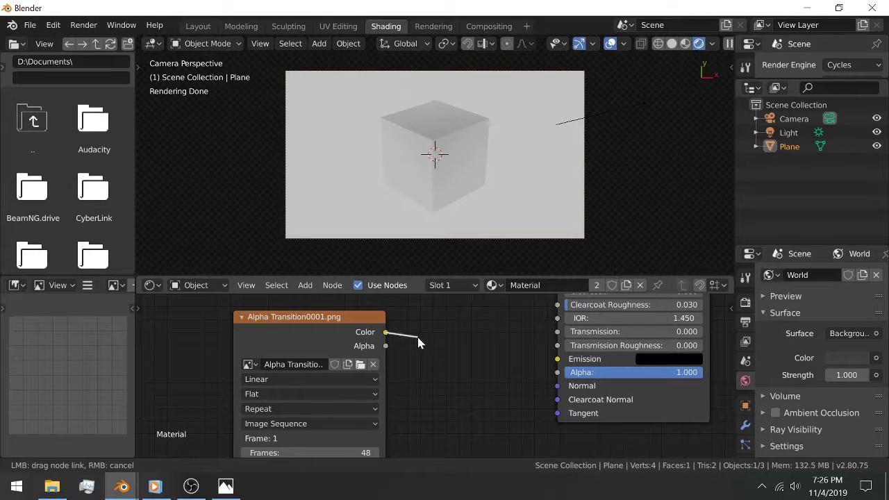
drag(486, 350, 557, 373)
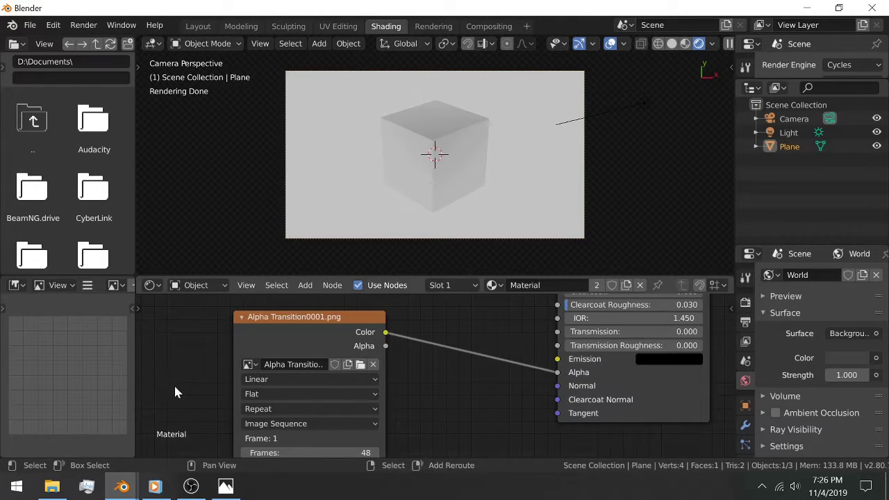
middle_drag(175, 393, 293, 320)
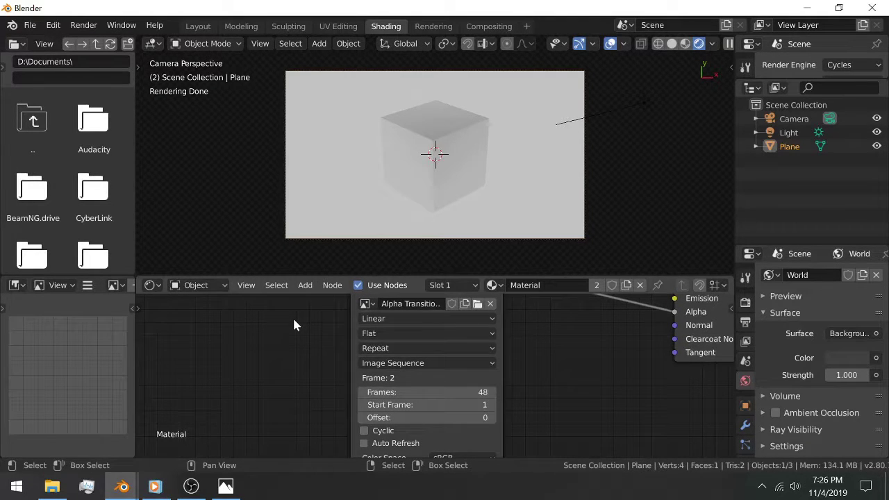
middle_drag(298, 344, 349, 314)
middle_drag(283, 337, 294, 328)
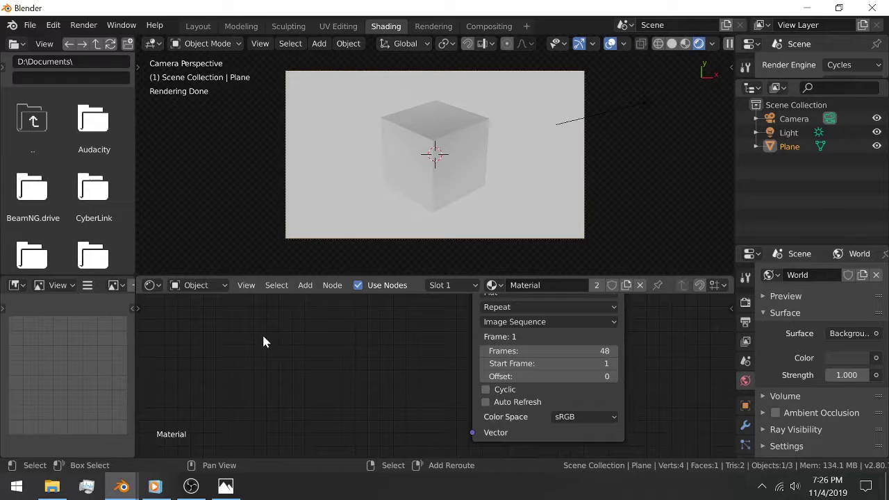
- Add a Mapping node and connect its Vector output to the Vector input of the image sequence texture node
key(shift+a)
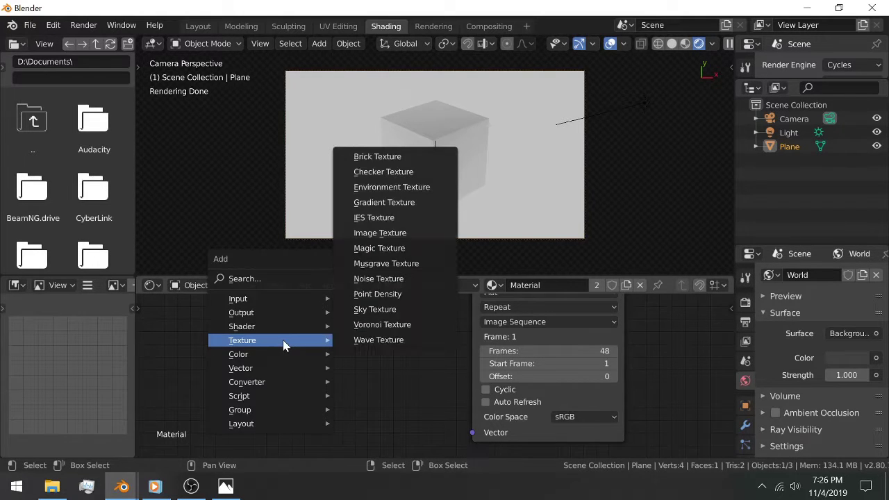
mouse_move(278, 371)
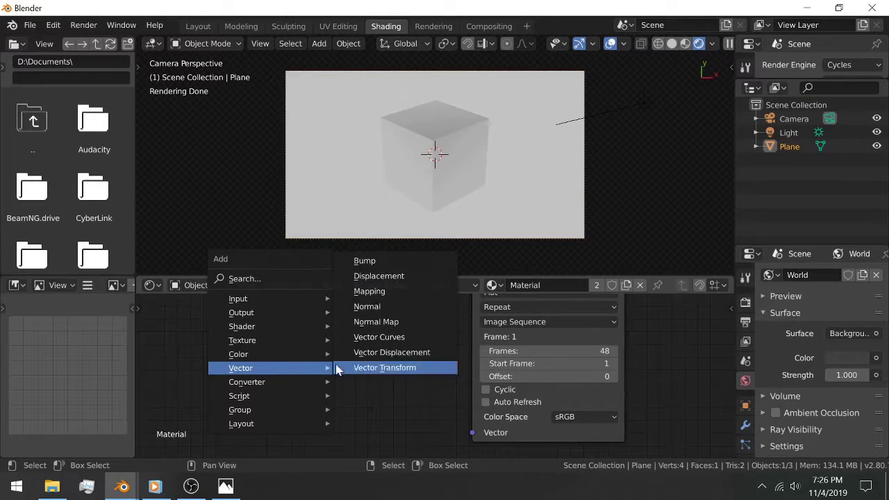
click(399, 291)
click(335, 328)
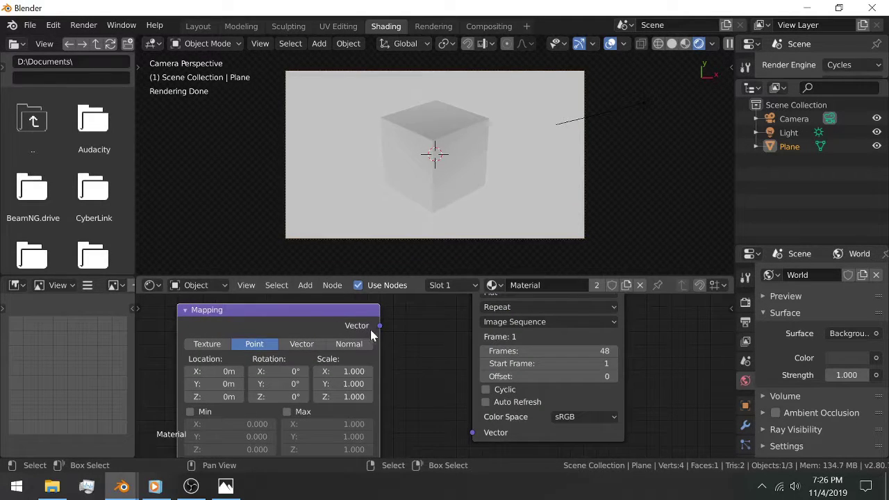
drag(380, 326, 480, 438)
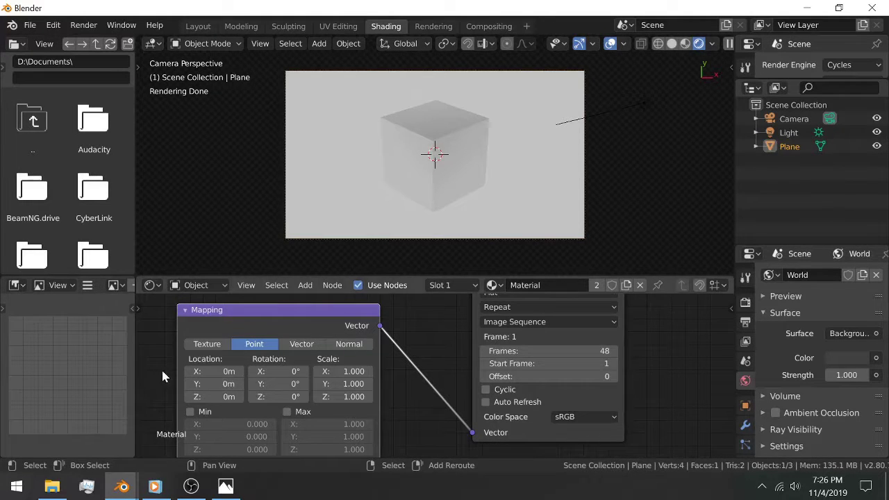
- Add a UV Map node before the Mapping node and connect its UV output to the Mapping node's Vector input
middle_drag(161, 368, 308, 358)
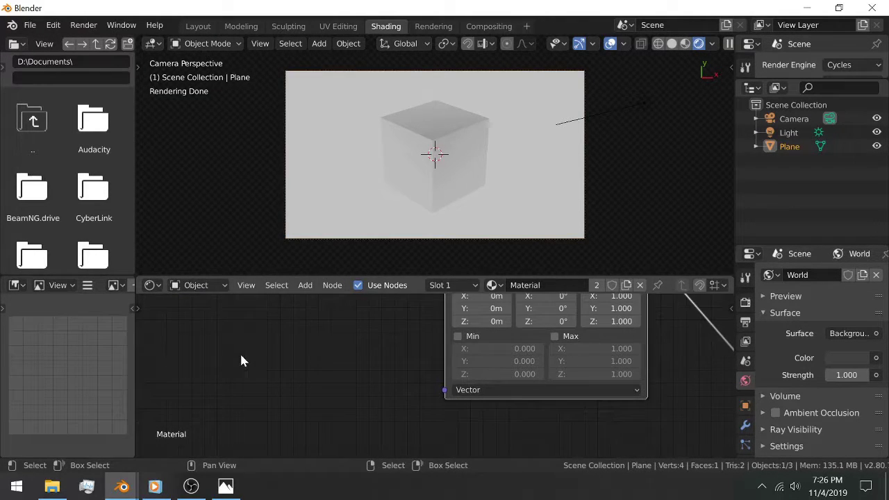
key(shift+a)
mouse_move(218, 285)
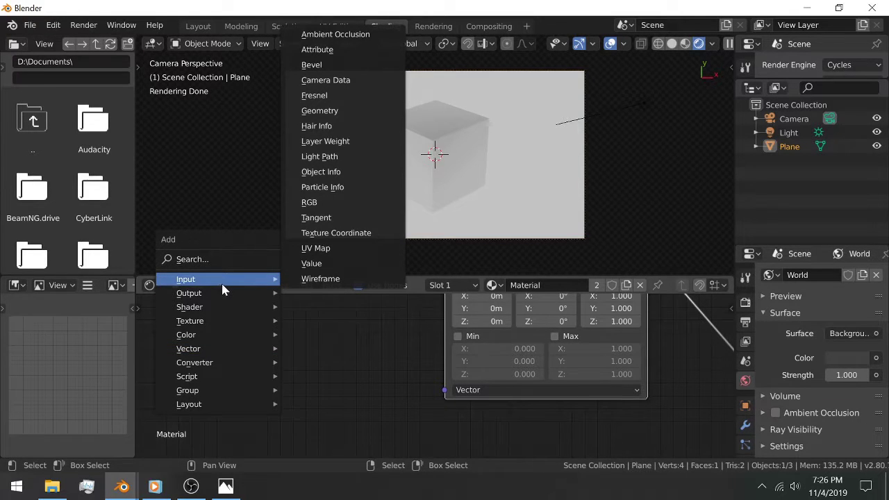
click(309, 250)
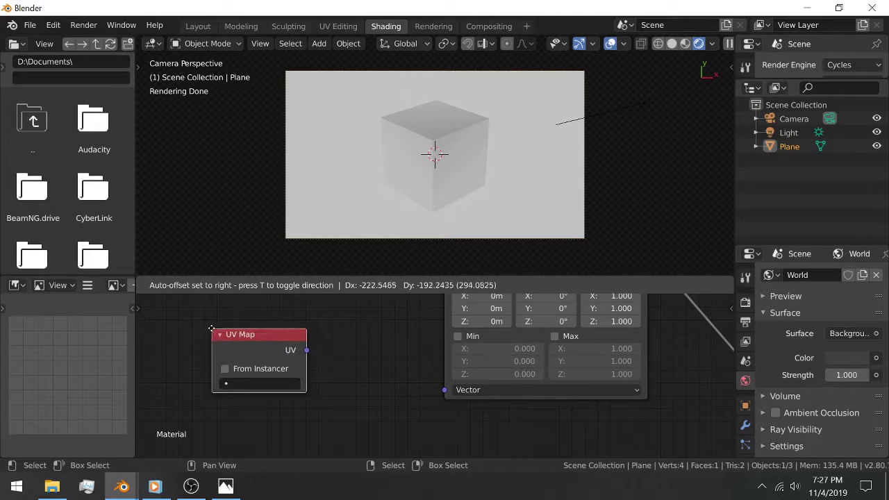
click(212, 330)
middle_drag(402, 355, 345, 387)
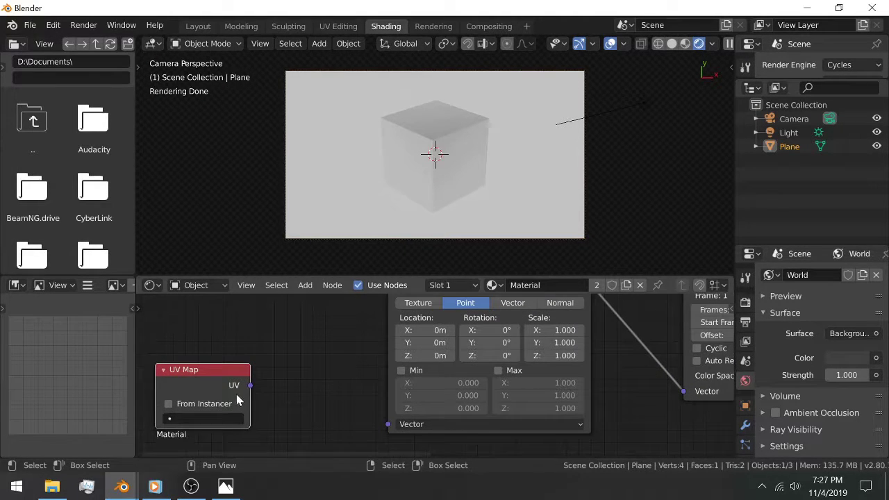
drag(250, 386, 383, 424)
- Set the Mapping node's X scale to 8.000 and its Y scale to 2.020
middle_drag(295, 329, 190, 371)
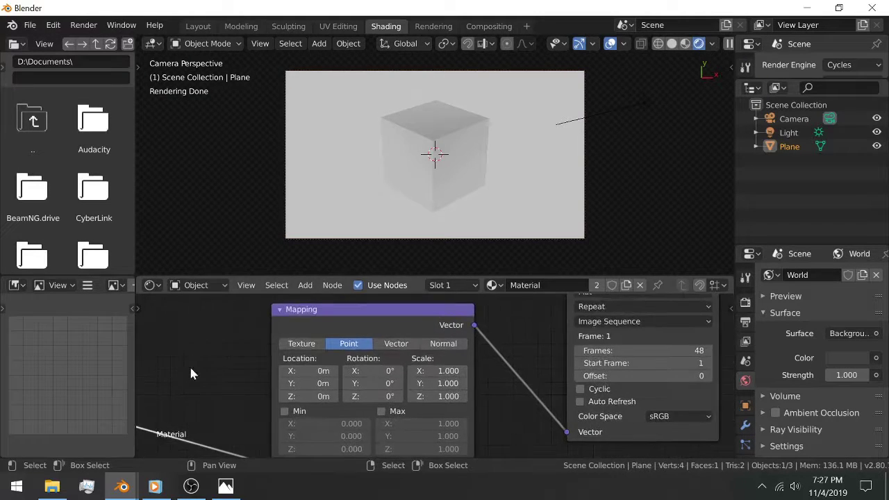
scroll(433, 374, up, 2)
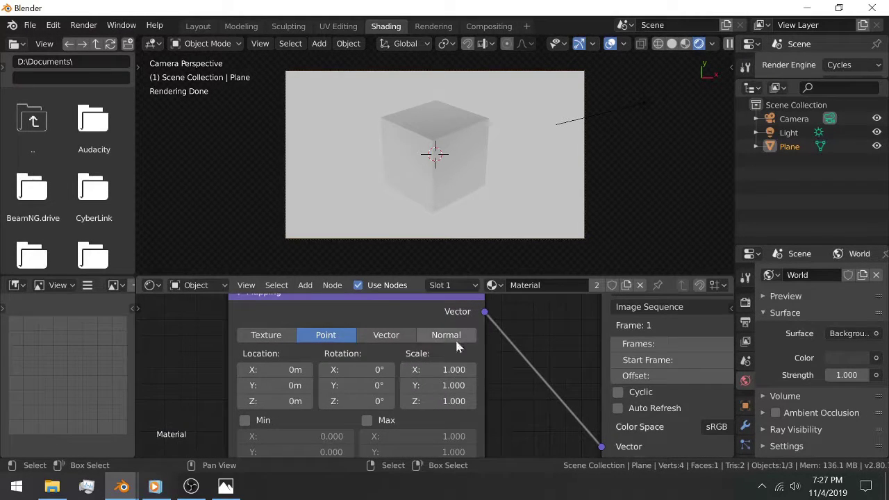
mouse_move(444, 368)
mouse_down()
mouse_move(486, 369)
mouse_move(435, 367)
mouse_up()
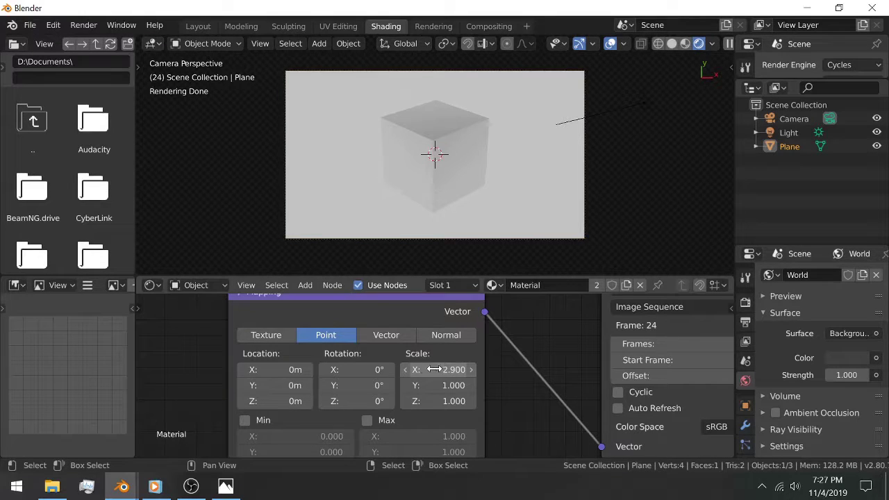
drag(434, 369, 837, 369)
scroll(648, 85, up, 6)
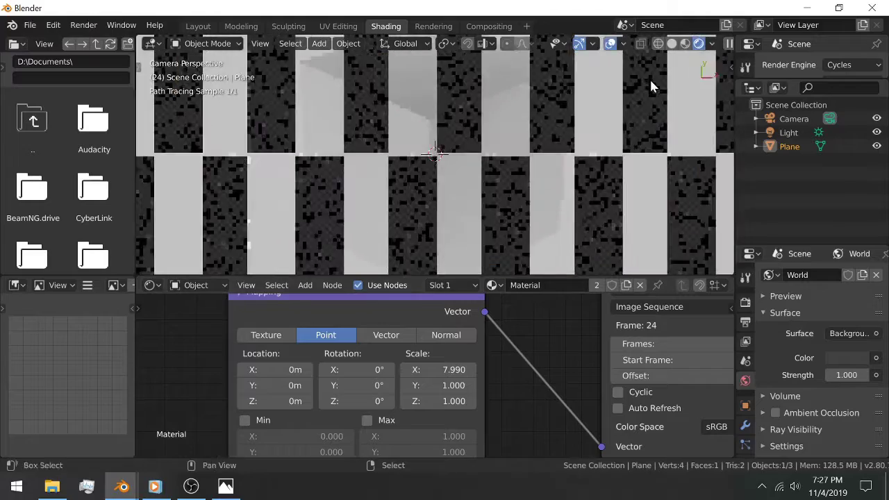
scroll(461, 167, up, 4)
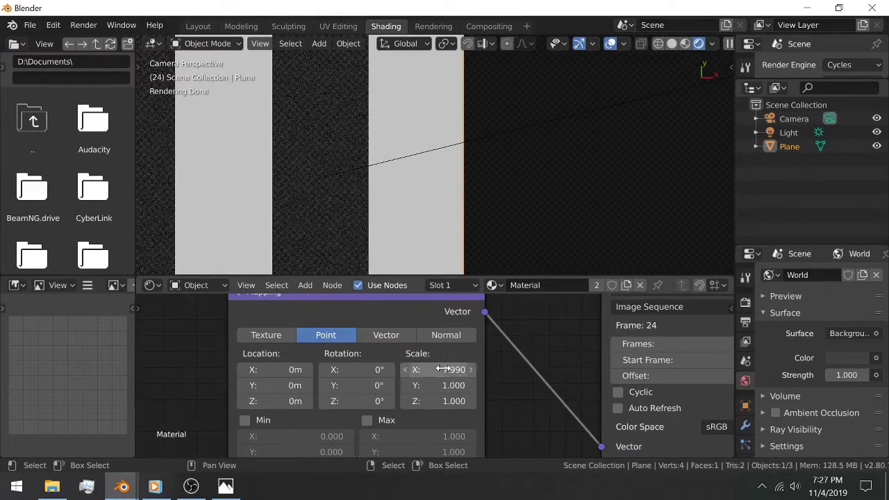
scroll(444, 369, up, 3)
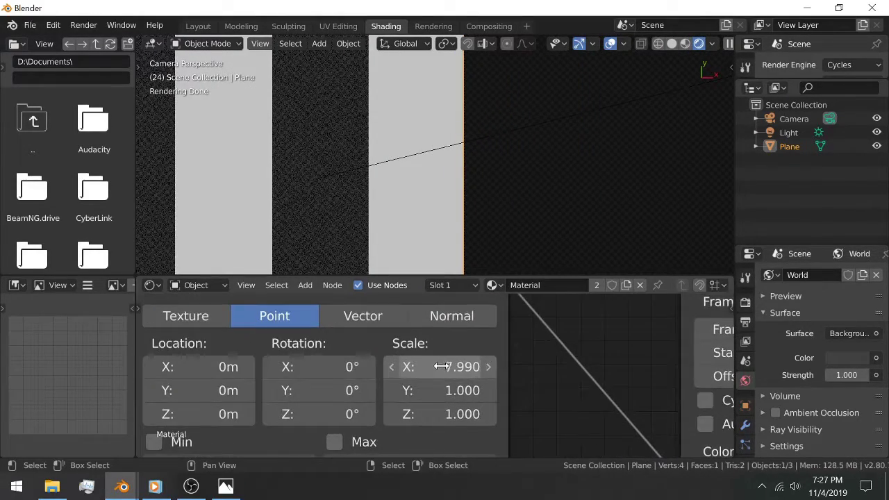
drag(433, 366, 533, 390)
- Set the Mapping node's Y scale to 4.490 so the repeated image tiles line up as squares on the plane
middle_drag(473, 203, 580, 214)
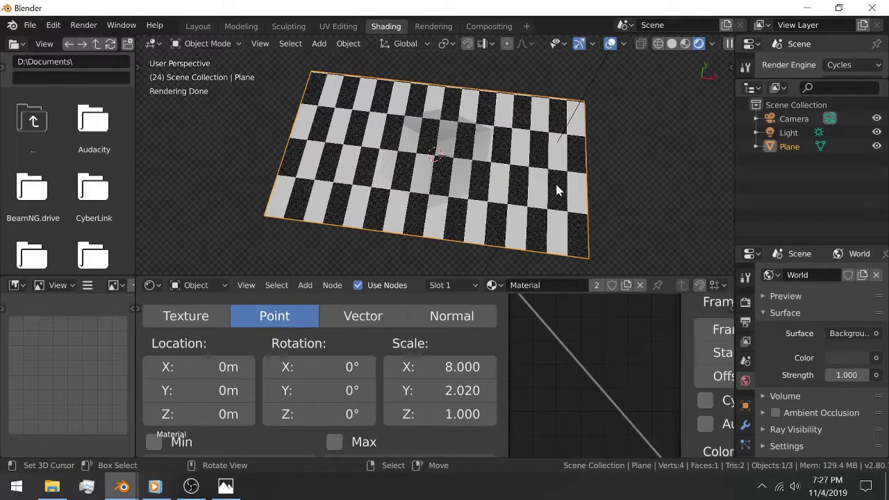
key(KP_7)
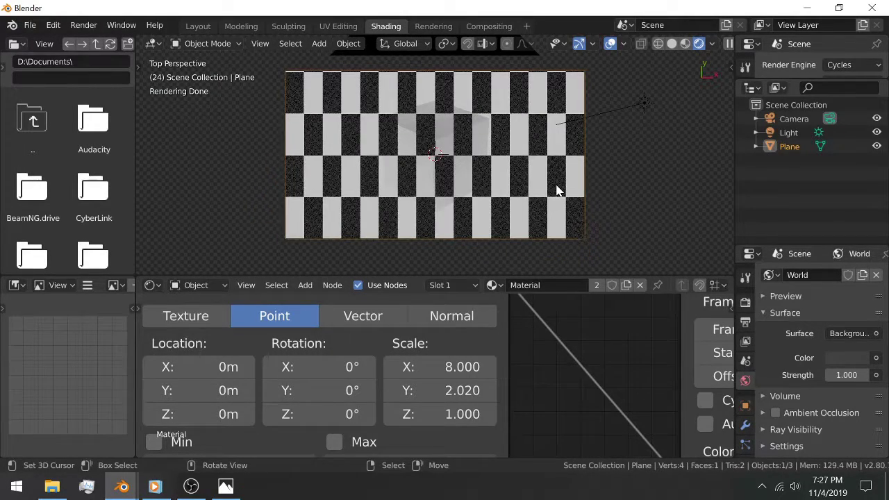
shift+middle_drag(600, 126, 479, 189)
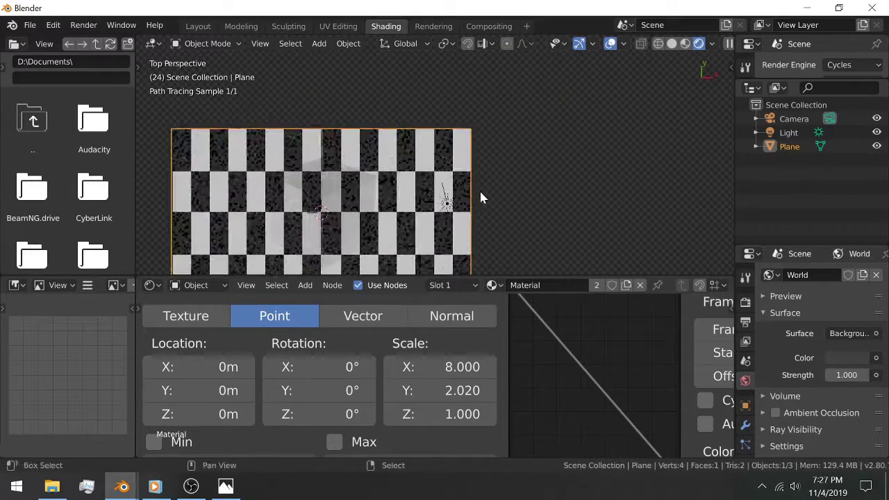
scroll(462, 183, up, 6)
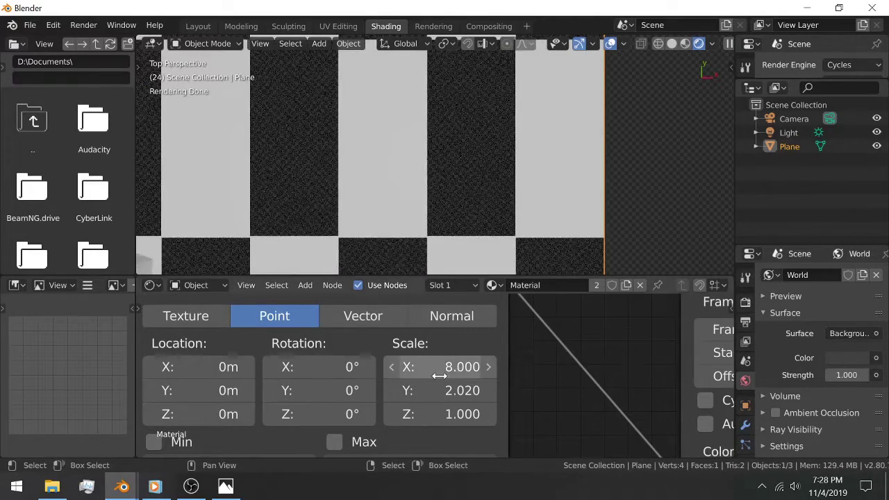
drag(444, 391, 474, 391)
shift+middle_drag(531, 181, 470, 246)
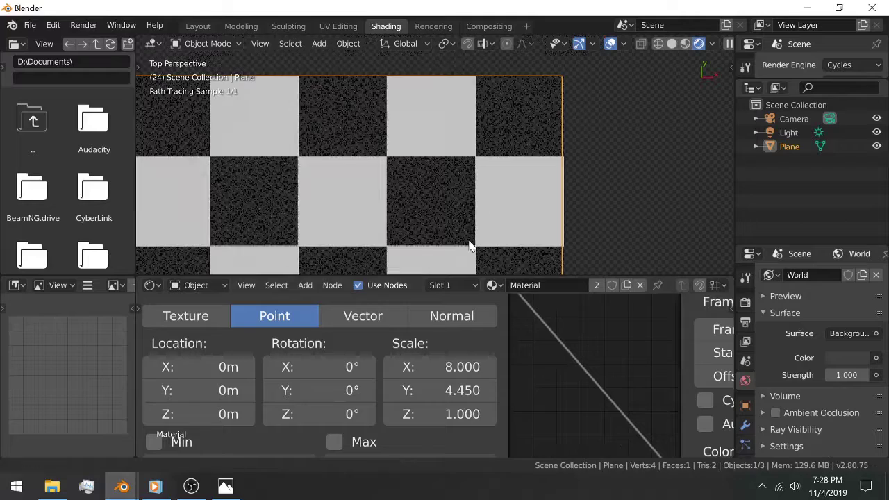
mouse_move(461, 390)
mouse_down()
mouse_move(484, 390)
mouse_move(464, 391)
mouse_up()
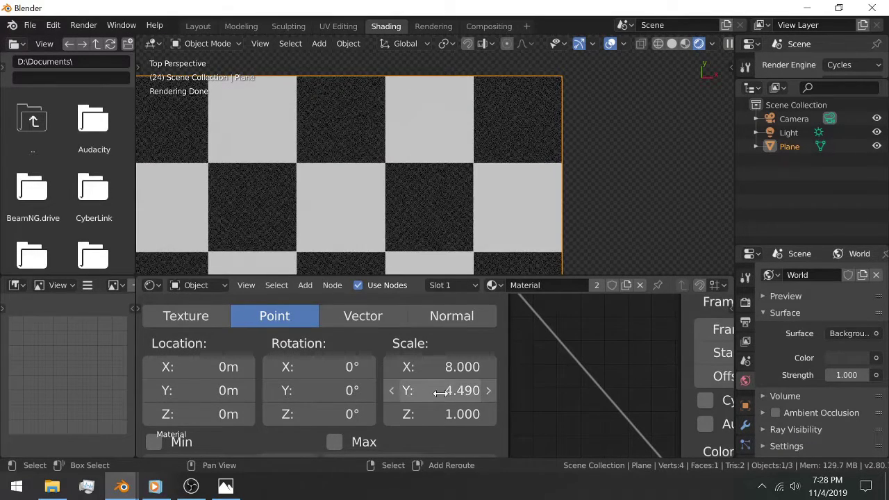
- Return to the camera view and step the animation back frame by frame to frame 3 to check the texture
scroll(436, 225, down, 3)
scroll(436, 230, down, 3)
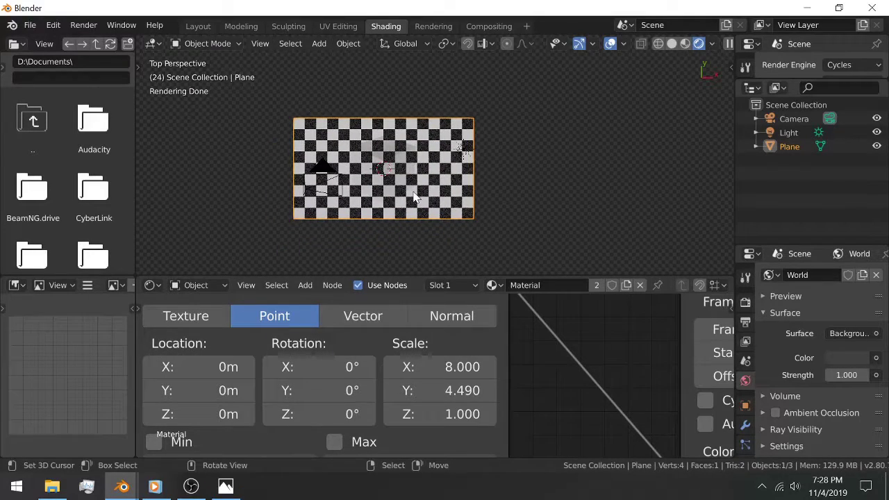
key(KP_0)
scroll(369, 112, down, 5)
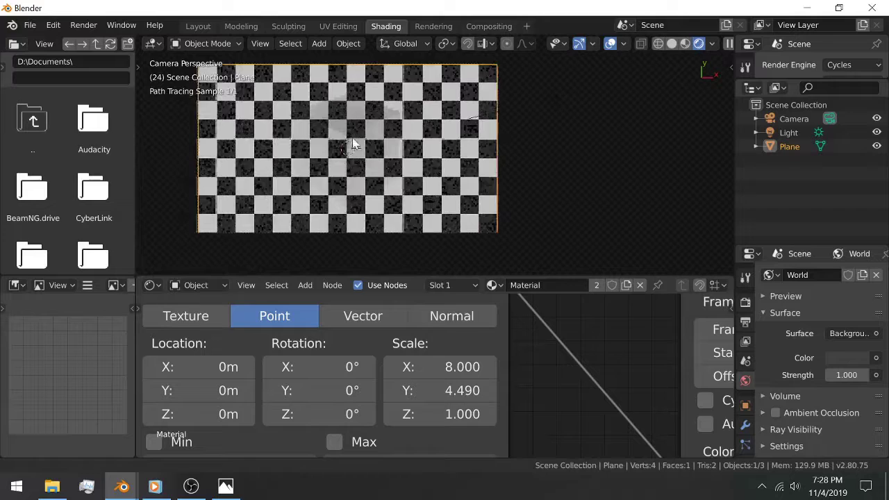
shift+middle_drag(352, 144, 429, 208)
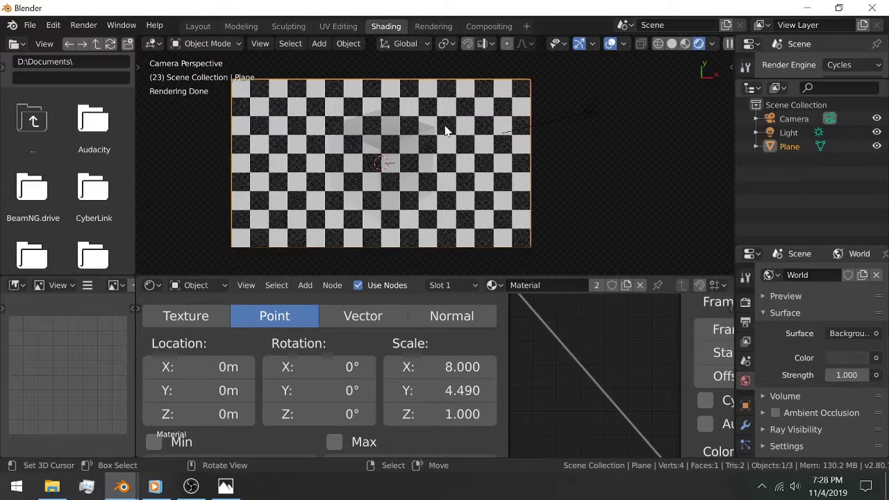
key(Left)
key(Left)
key(Left)
key(Left)
key(Left)
key(Left)
key(Left)
key(Left)
key(Left)
key(Left)
key(Left)
key(Left)
key(Left)
key(Left)
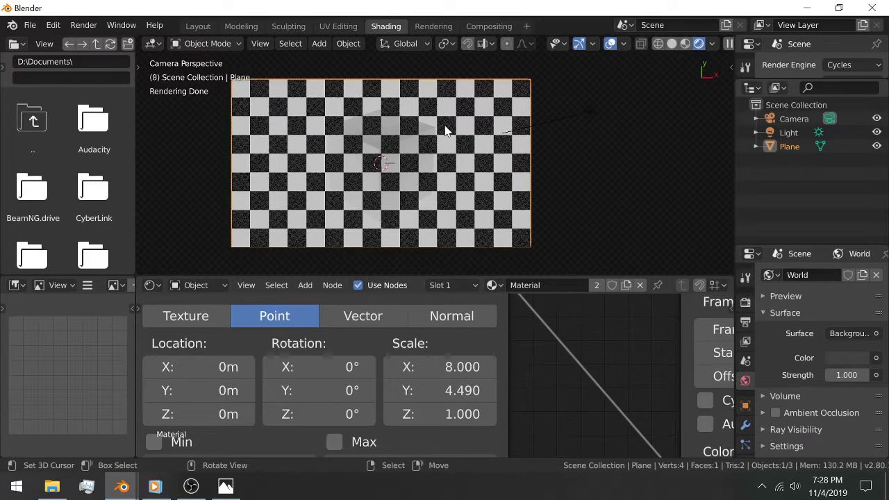
key(Left)
- Enable Auto Refresh on the image sequence texture node
scroll(522, 333, down, 2)
middle_drag(522, 333, 367, 338)
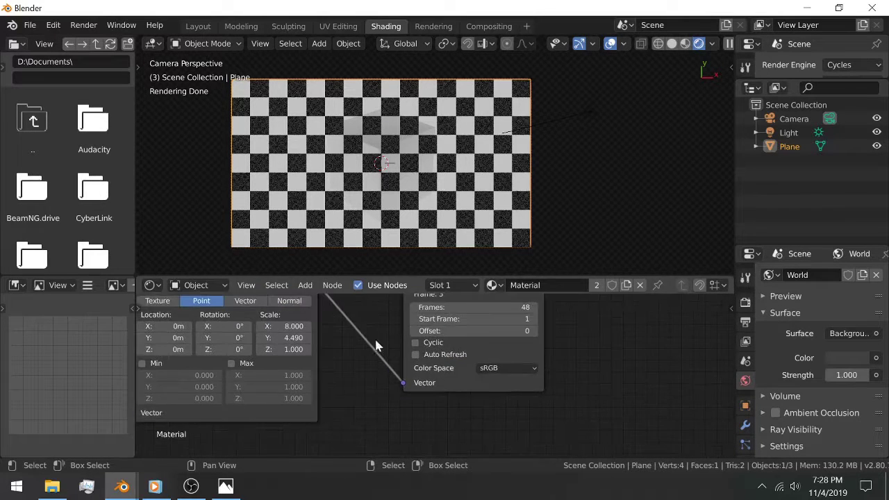
scroll(367, 338, up, 4)
middle_drag(336, 310, 336, 353)
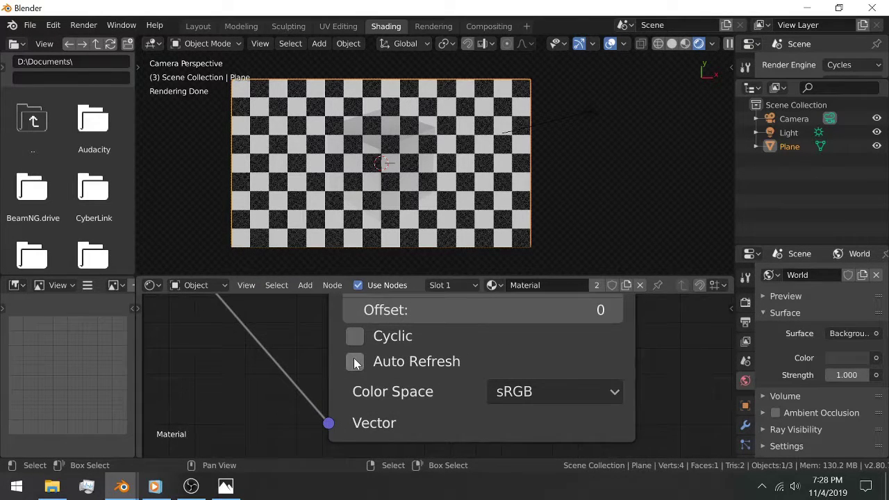
click(354, 362)
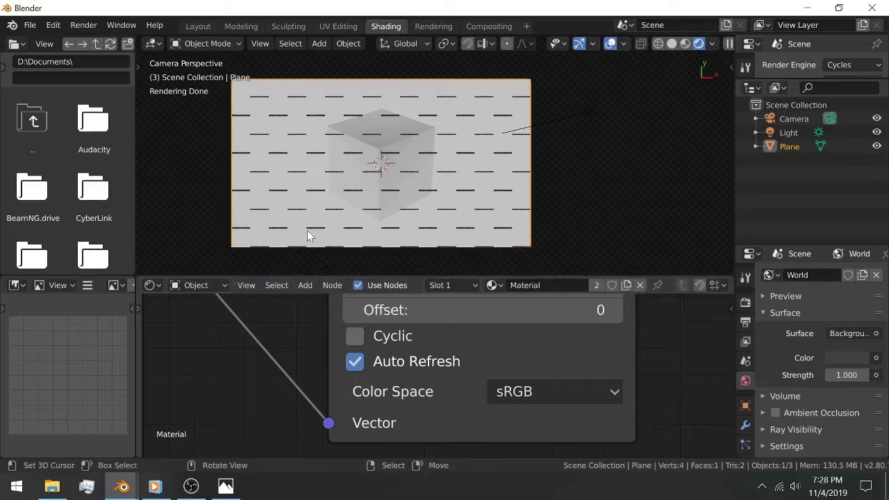
- Hide the Plane in the viewport and show it again
scroll(449, 158, up, 1)
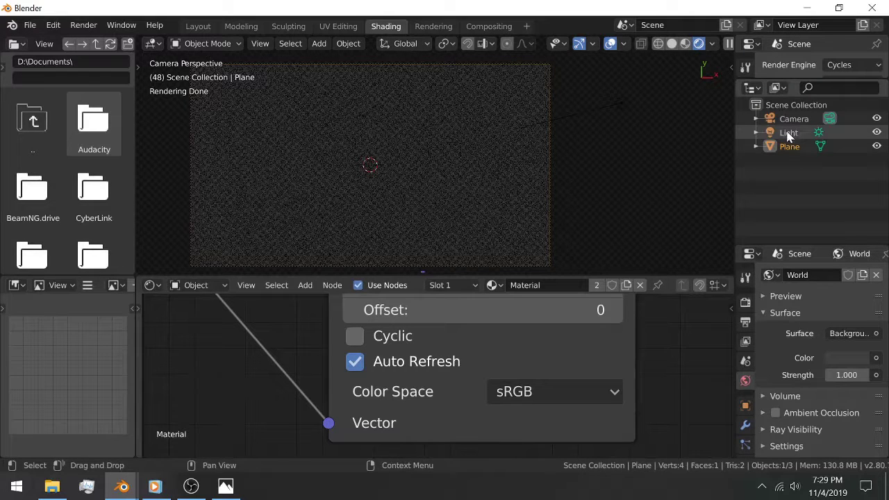
click(876, 147)
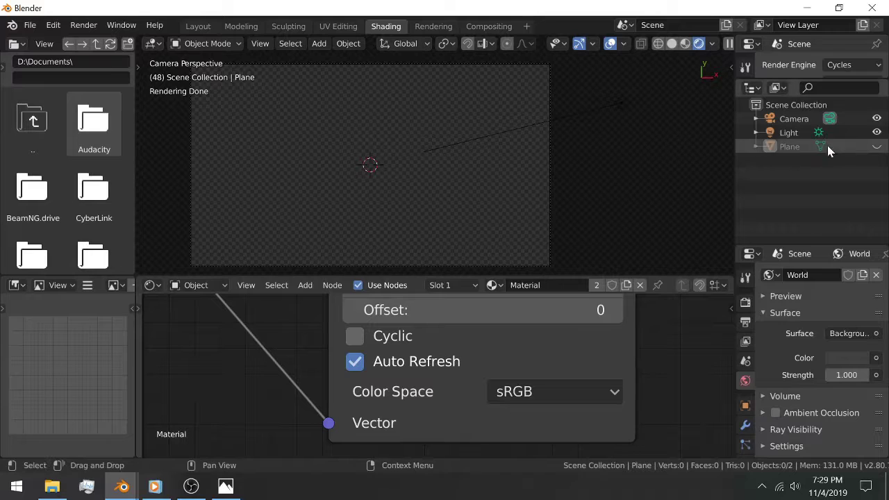
click(876, 146)
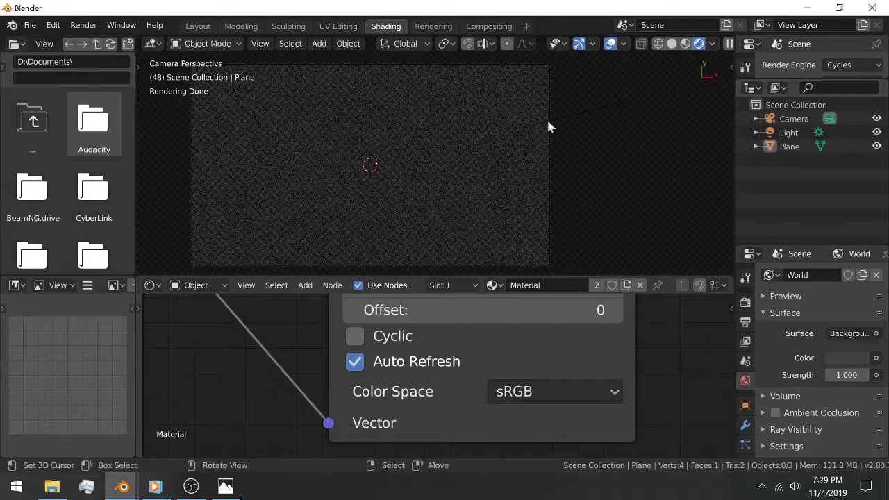
- Switch to the Layout workspace, go to frame 47 and keyframe the Plane's render visibility as enabled
click(189, 27)
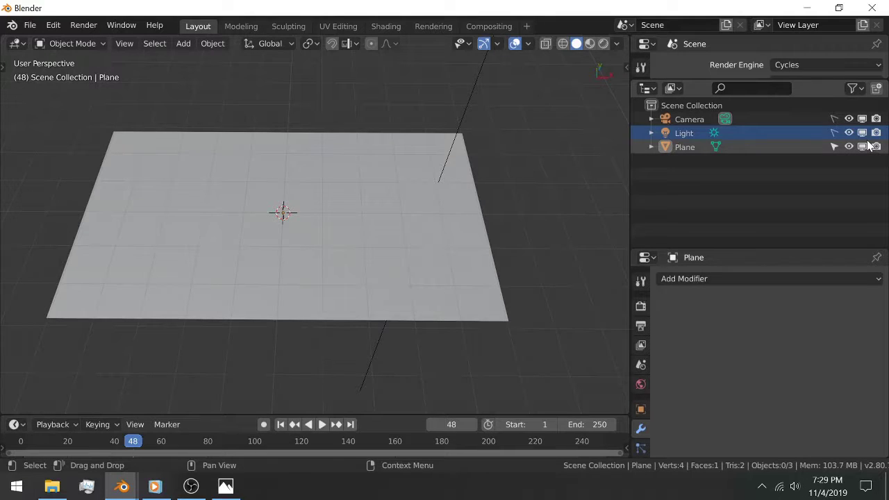
key(Left)
right_click(879, 151)
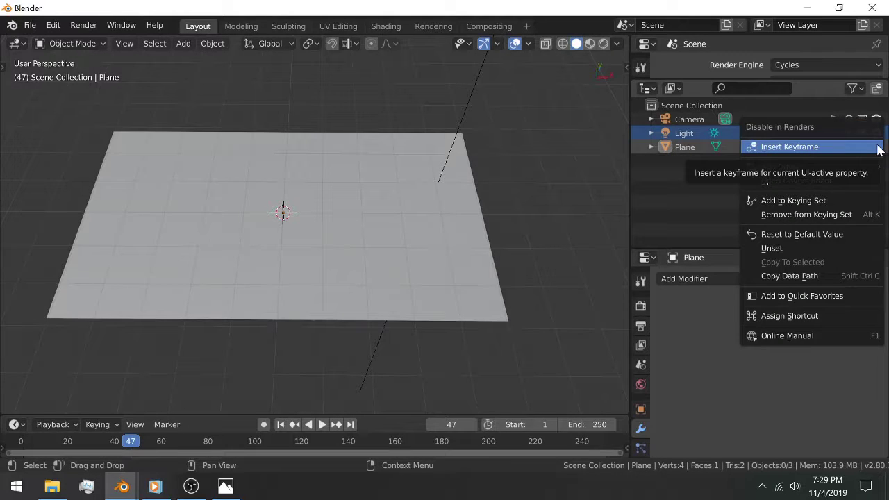
click(878, 147)
- Advance to frame 48, disable the Plane in renders and keyframe its render visibility
key(Right)
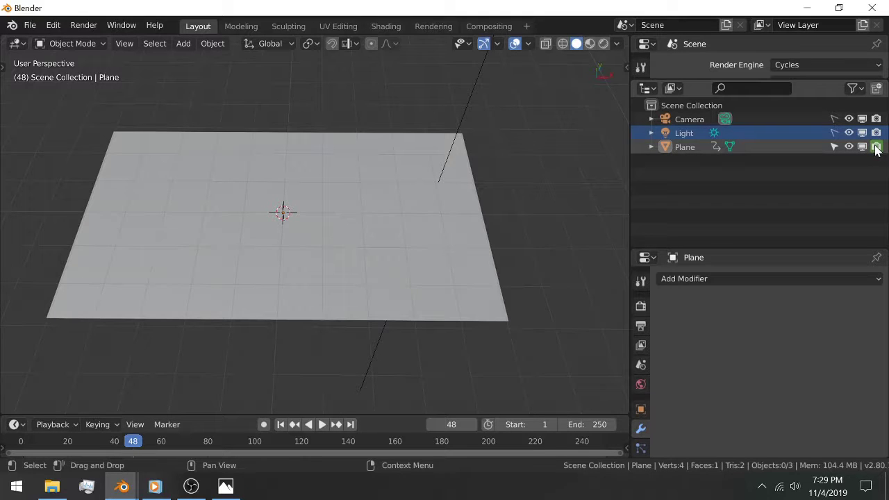
click(876, 147)
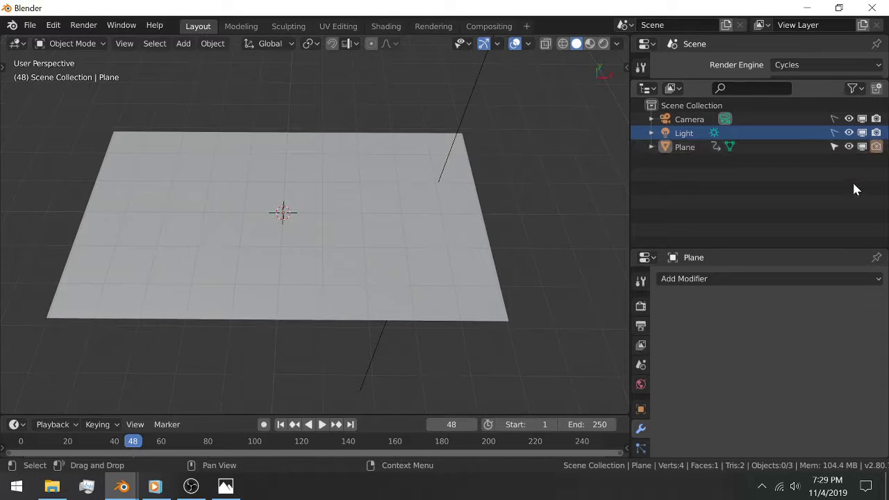
right_click(879, 149)
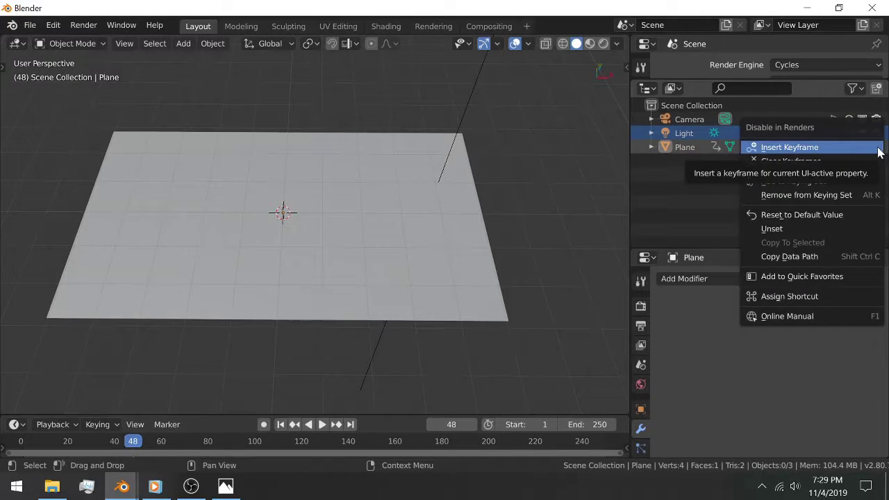
click(877, 147)
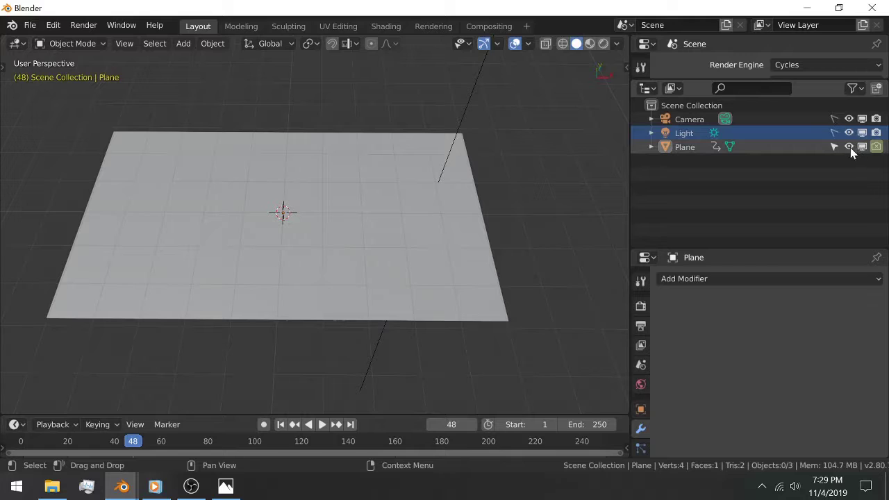
- Hide the Plane in the viewport, show it again and try to keyframe its viewport visibility at frame 48
click(848, 147)
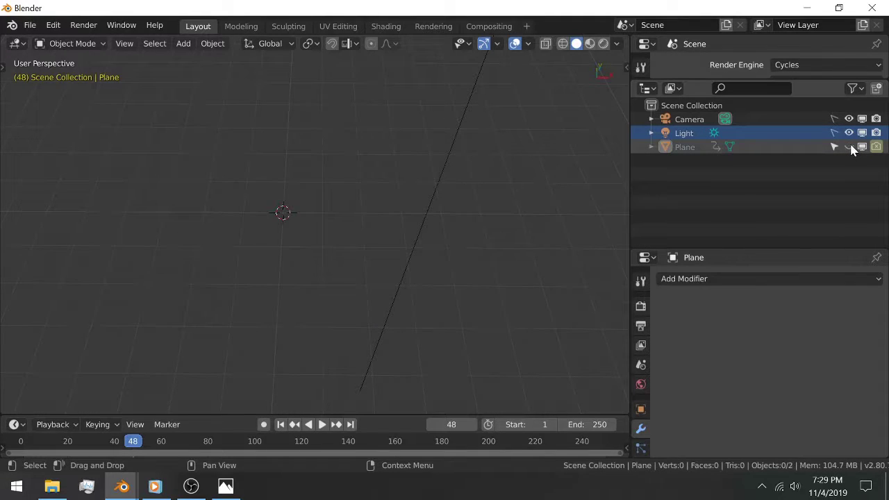
click(849, 146)
right_click(848, 147)
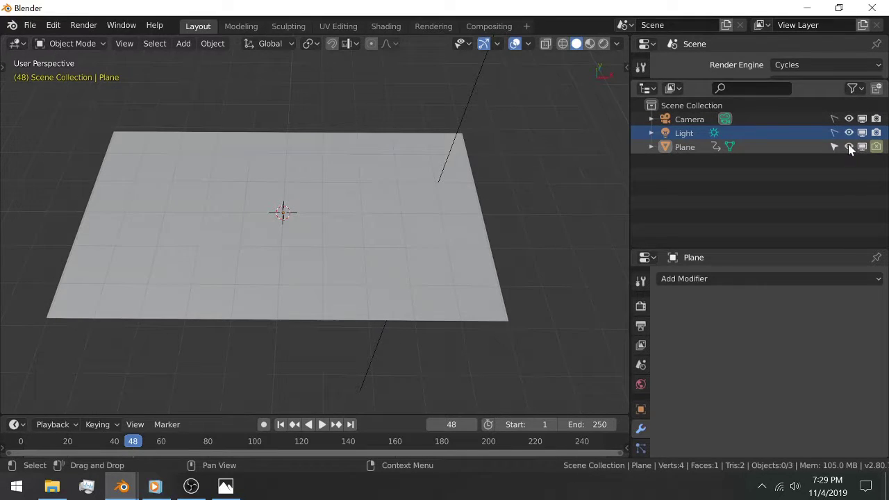
key(i)
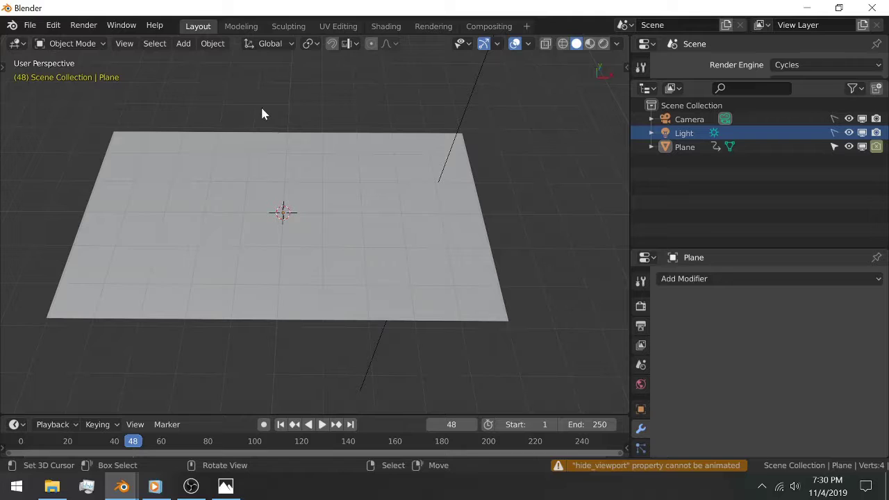
mouse_move(154, 485)
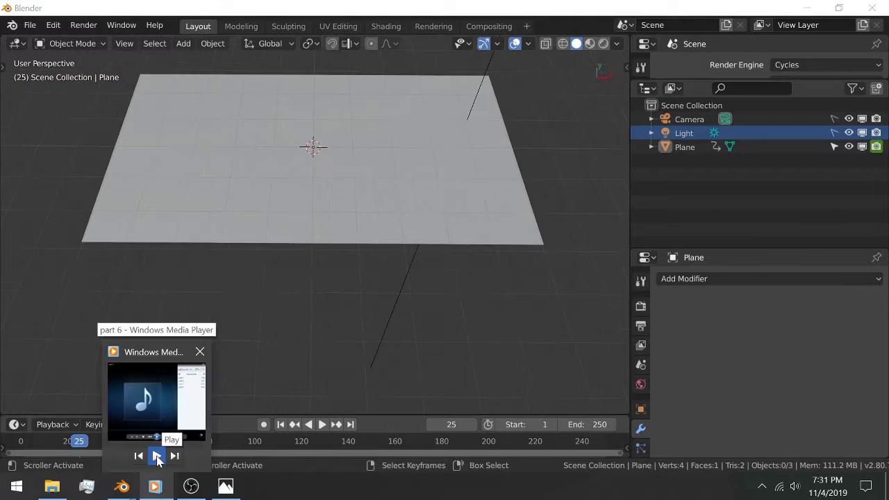
mouse_move(122, 486)
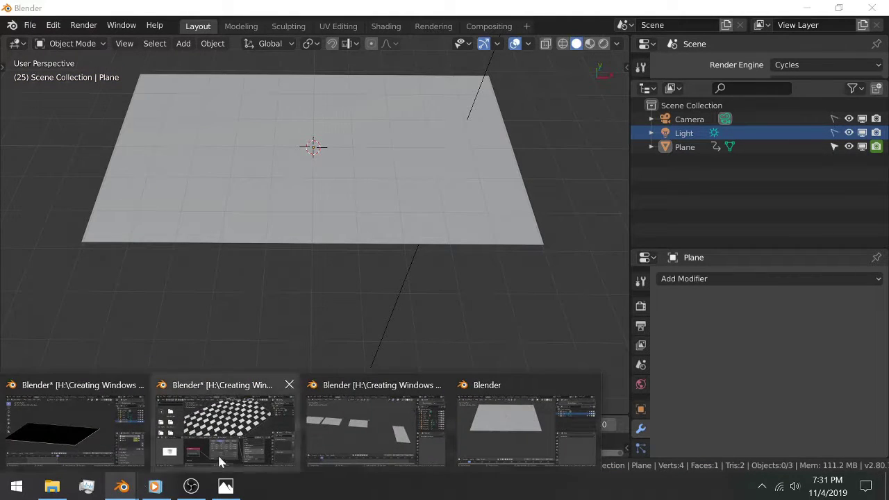
click(506, 384)
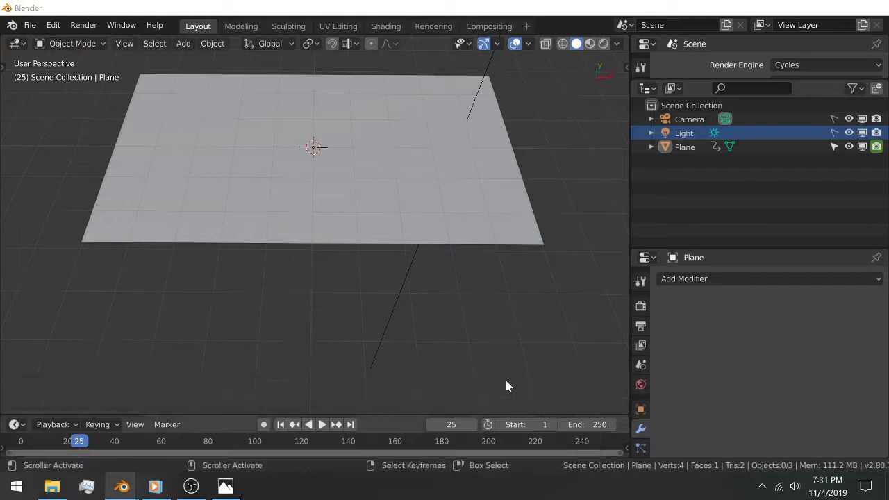
scroll(417, 322, down, 6)
middle_drag(355, 306, 327, 333)
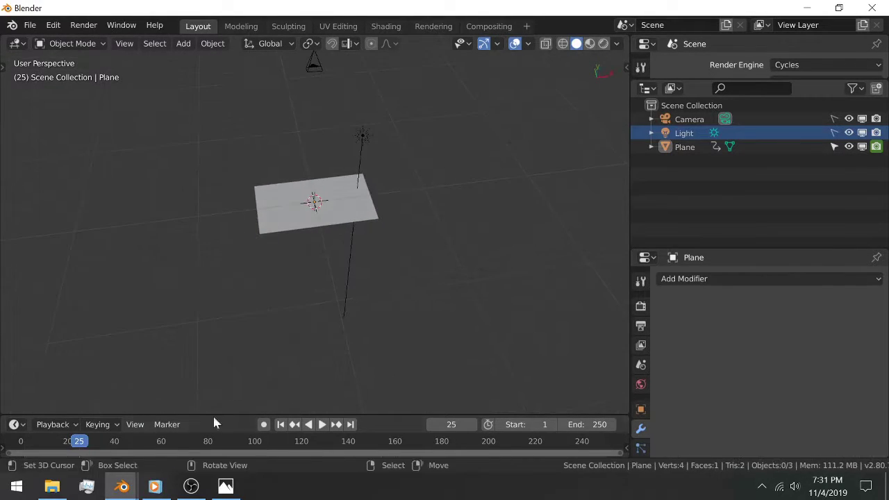
- Switch to the Blender window with transitions file C.blend and examine the two stacked planes in the row
mouse_move(121, 486)
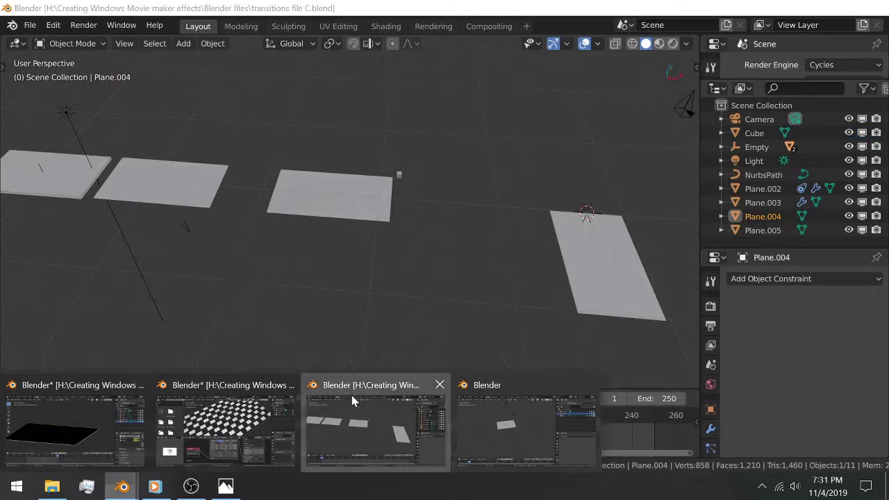
click(350, 406)
middle_drag(185, 248, 264, 272)
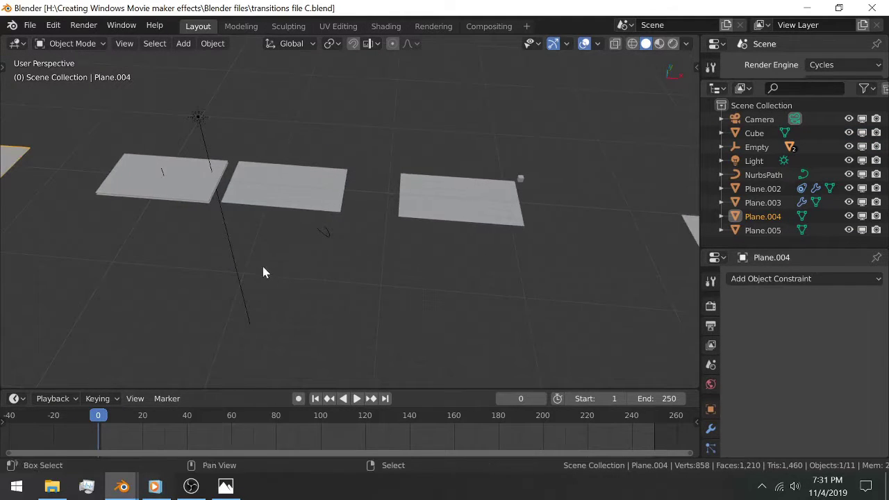
shift+middle_drag(167, 262, 182, 244)
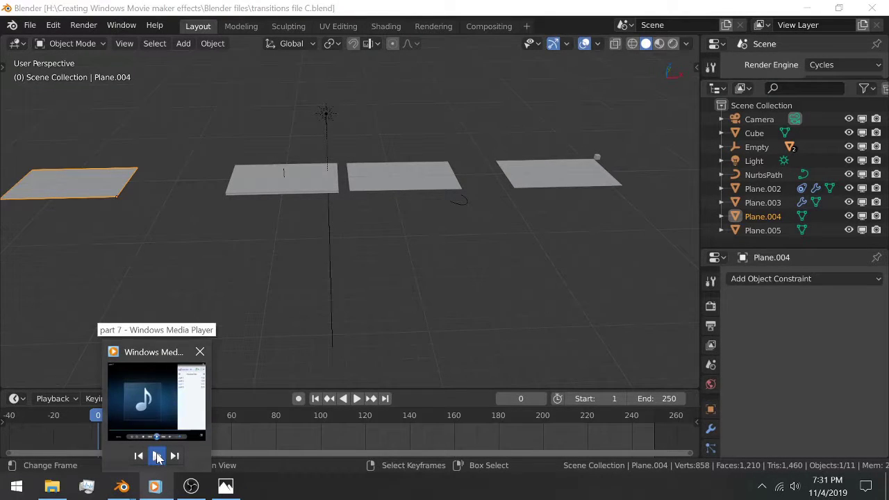
click(157, 456)
middle_drag(97, 202, 441, 239)
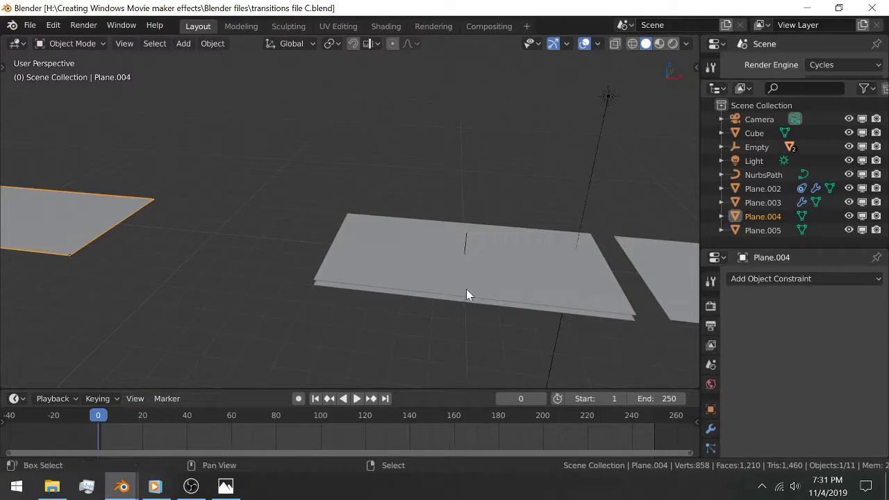
middle_drag(466, 288, 422, 266)
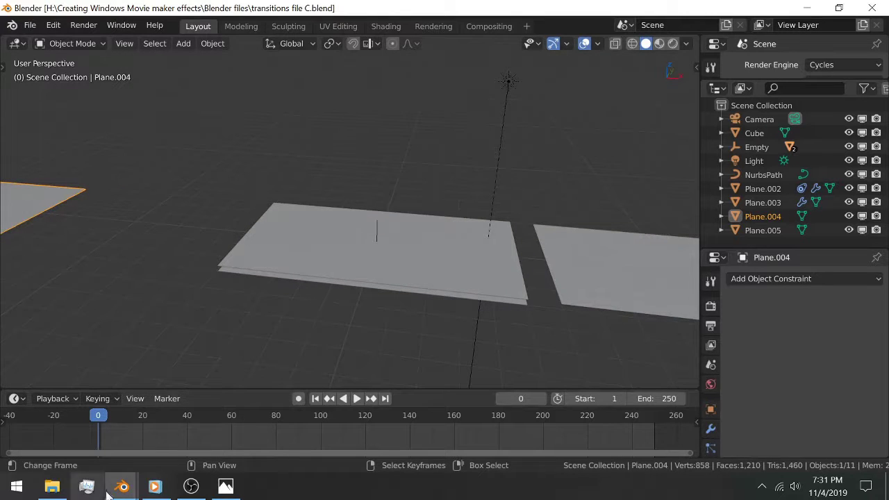
- Examine the Movie Maker transition list in transitions 1.png in Photos and return to the transitions file C.blend window
mouse_move(231, 489)
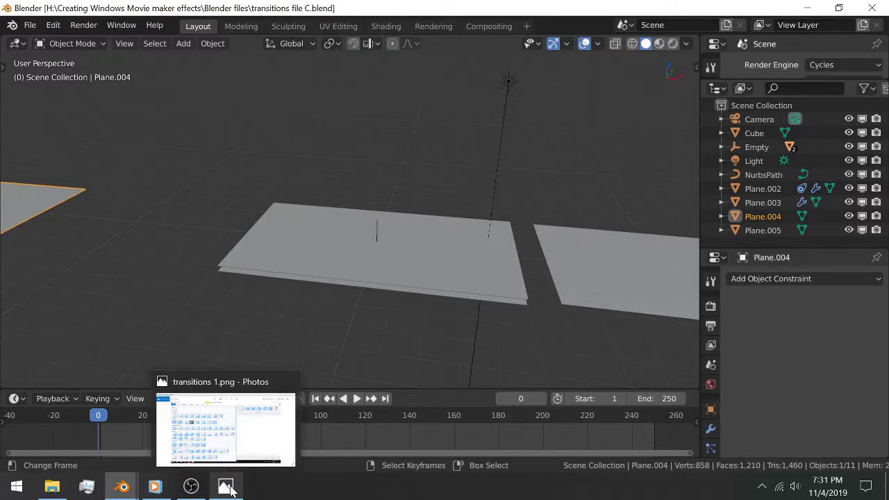
click(205, 424)
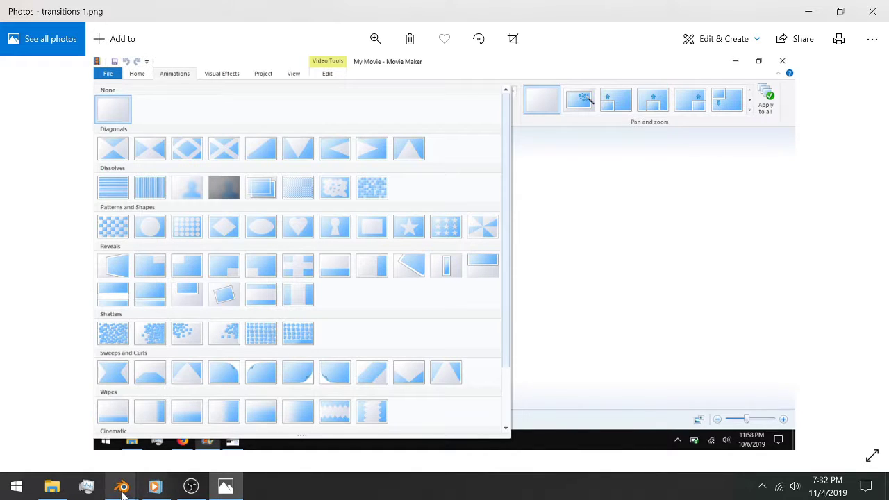
mouse_move(122, 488)
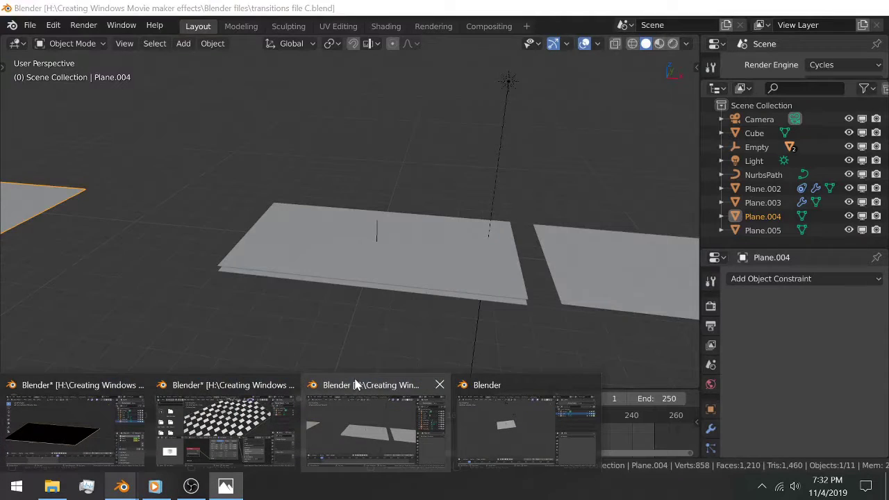
click(354, 386)
- Select the Empty between the stacked planes and try rotating it about -182° around the global Y axis
middle_drag(325, 271, 366, 229)
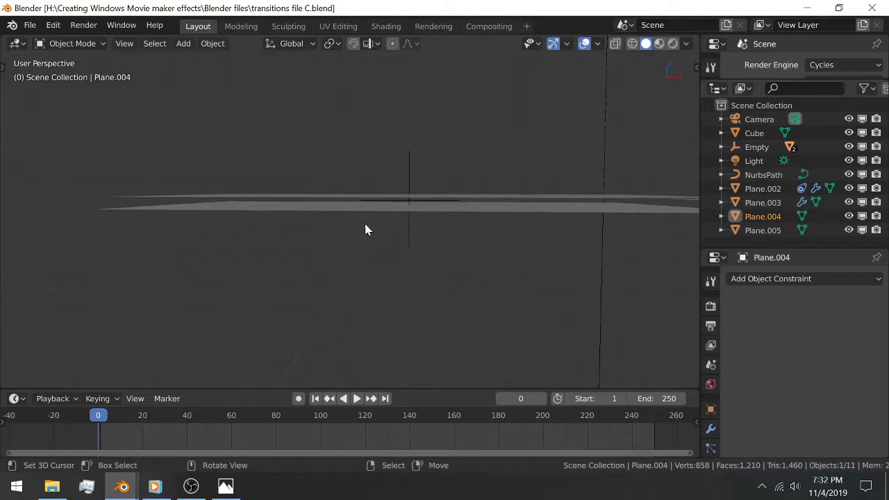
click(411, 187)
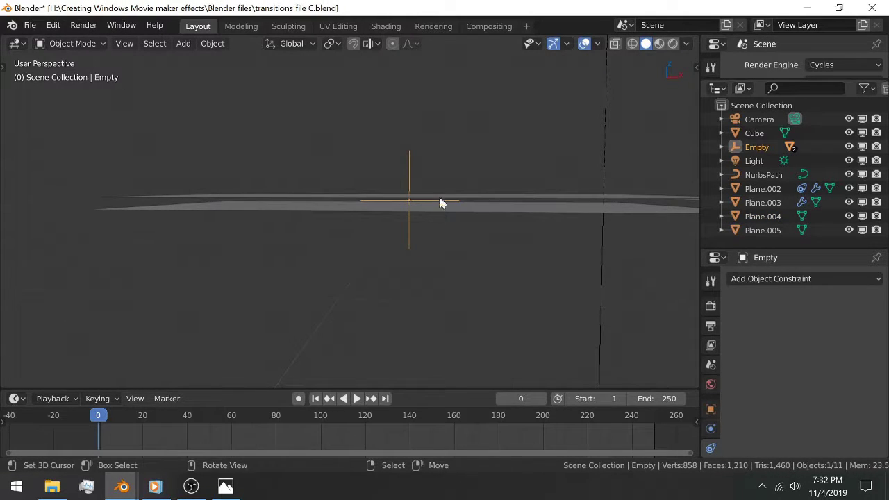
middle_drag(440, 200, 286, 251)
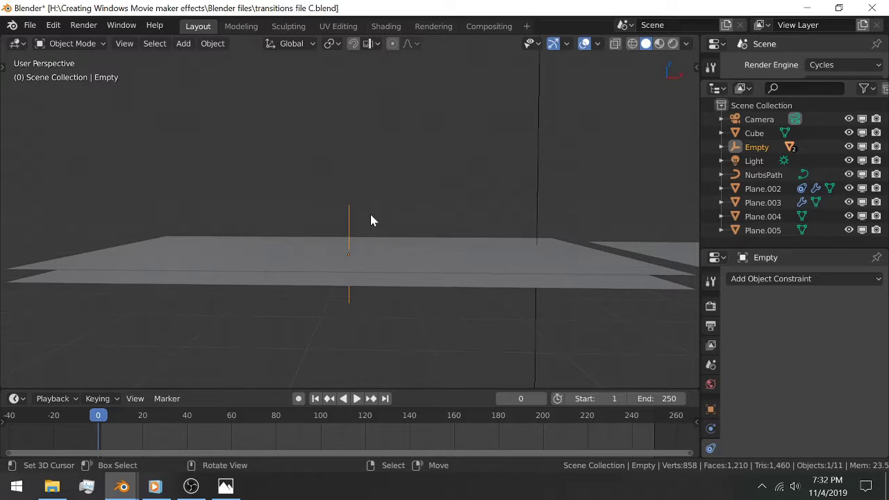
key(r)
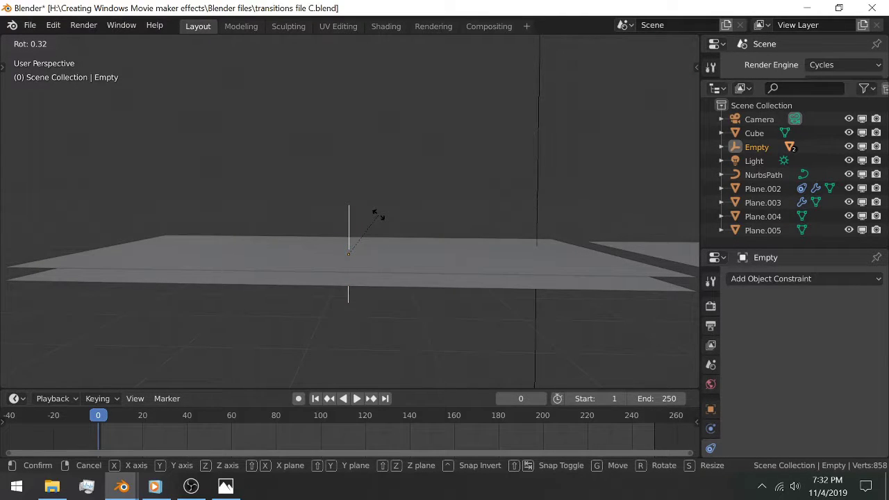
key(y)
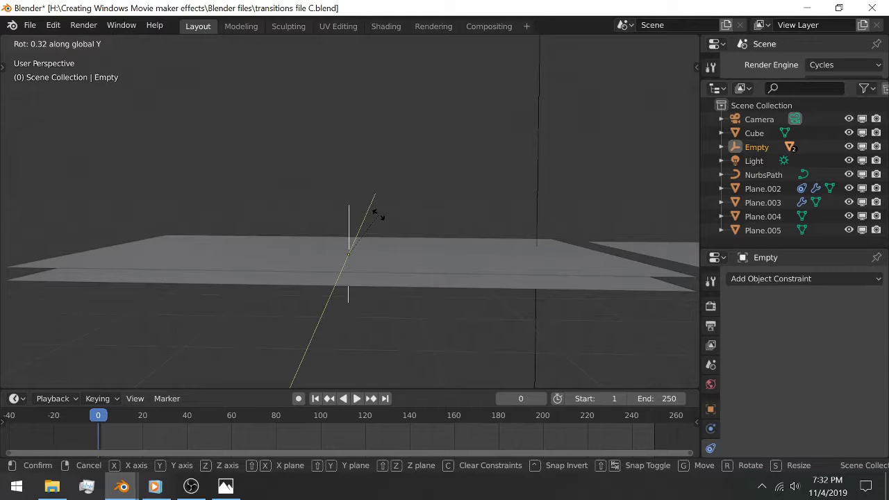
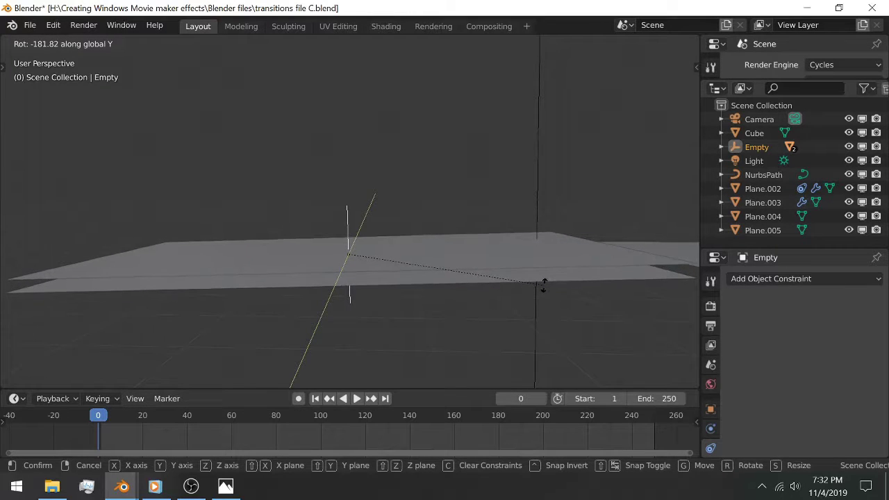
click(542, 284)
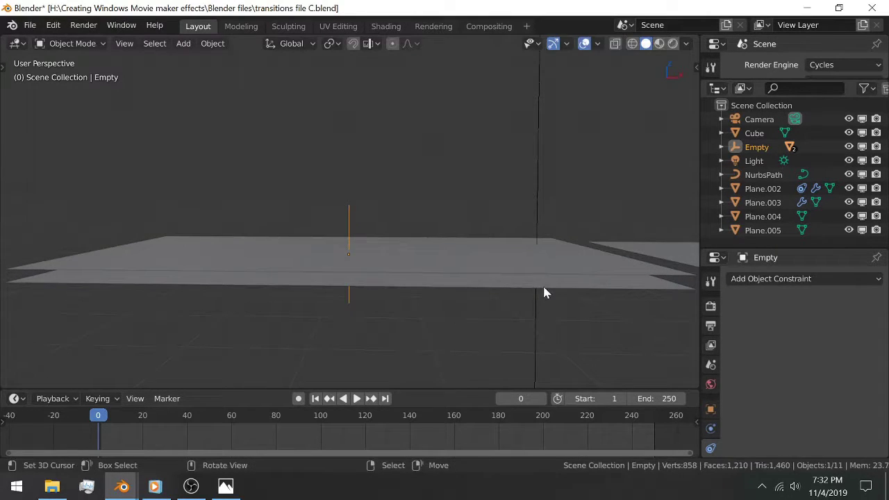
- Select Plane.004 and rotate it clockwise around the global Z axis at its corner origin, slightly more than a quarter turn
middle_drag(542, 284, 255, 253)
click(271, 243)
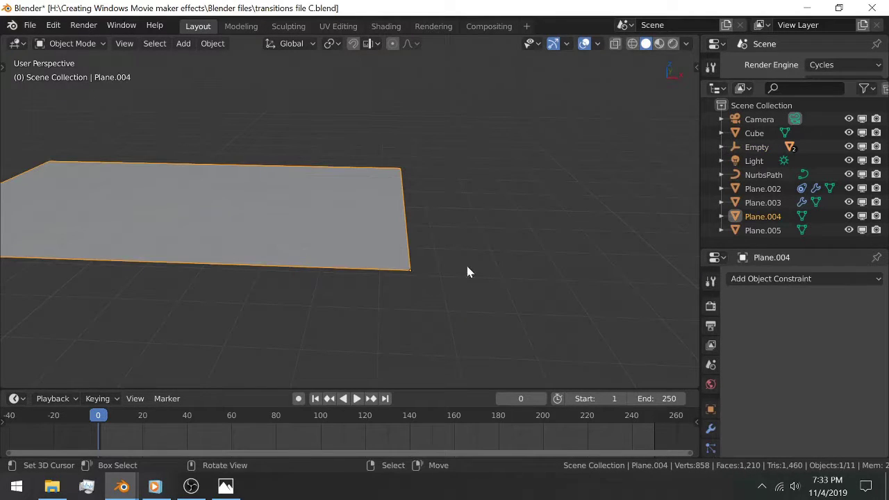
middle_drag(467, 271, 468, 248)
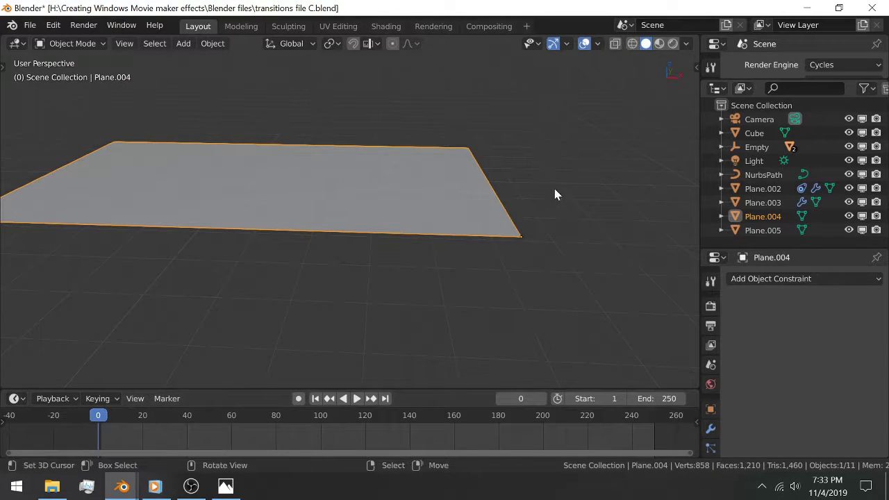
key(r)
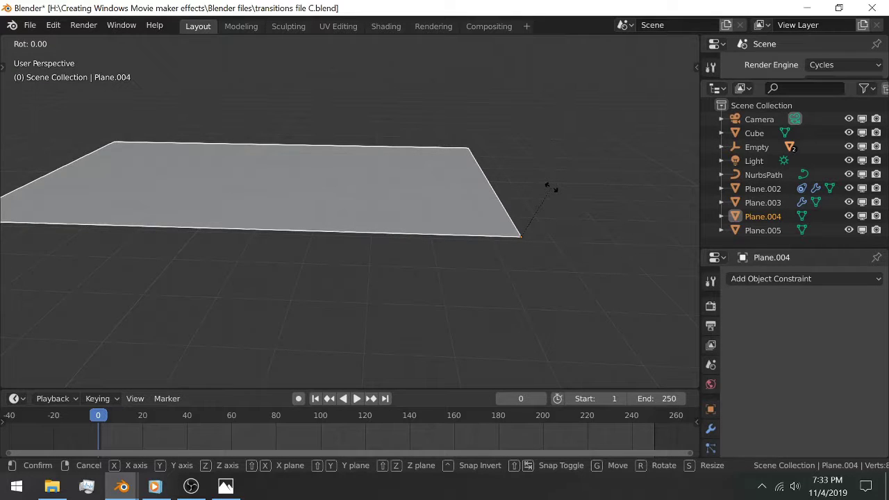
key(x)
key(z)
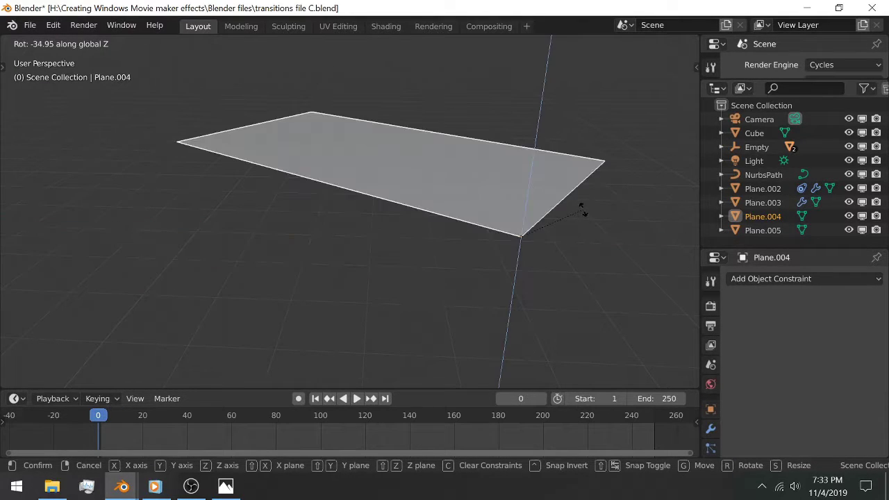
click(575, 294)
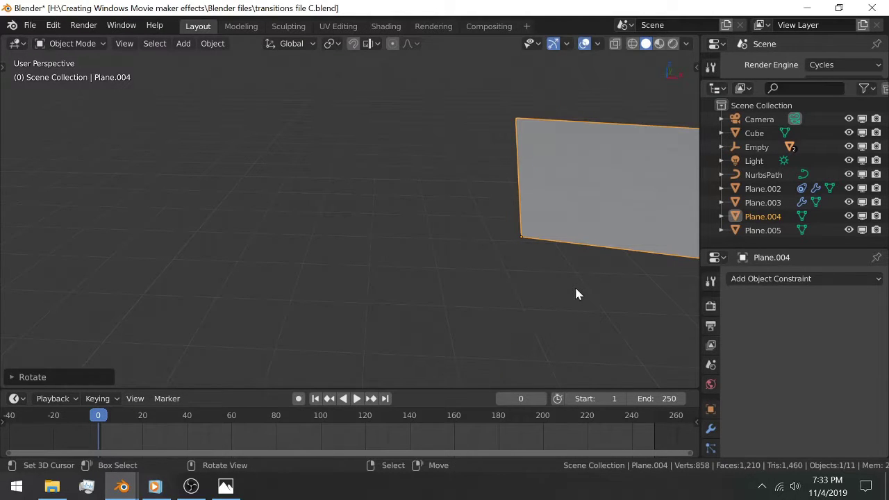
- Check the camera view and then examine the rotated Plane.004 and the row of planes from the top
key(KP_0)
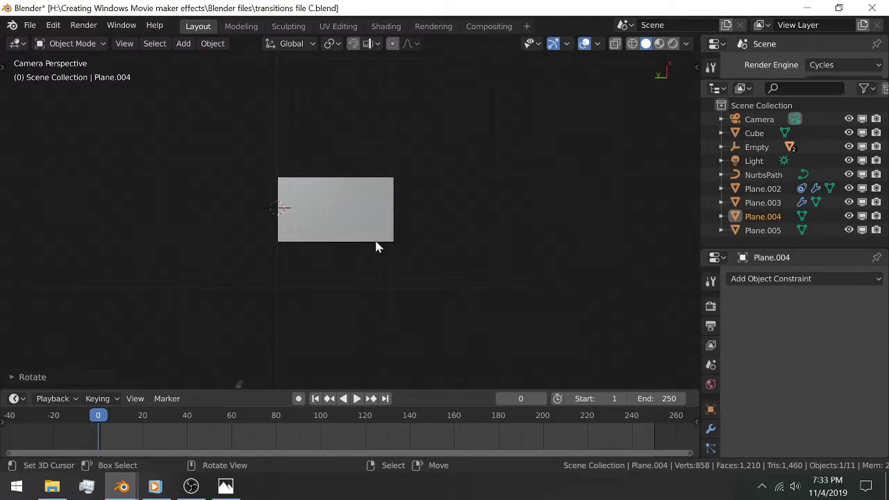
middle_drag(350, 245, 347, 166)
scroll(313, 252, down, 5)
key(KP_7)
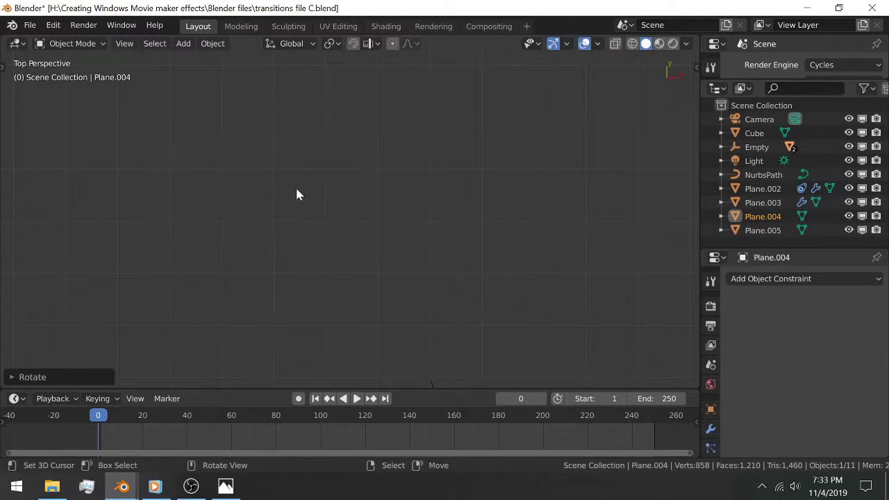
scroll(298, 190, down, 5)
shift+middle_drag(345, 228, 377, 169)
scroll(390, 195, up, 10)
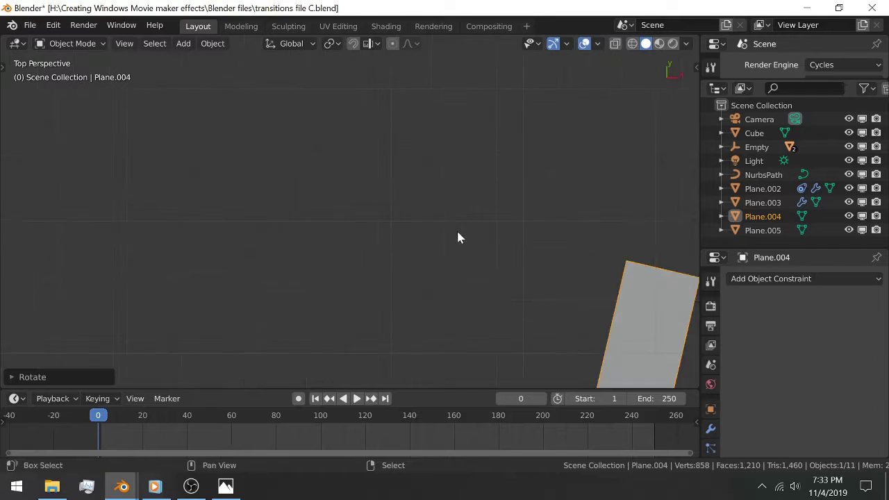
scroll(412, 155, down, 8)
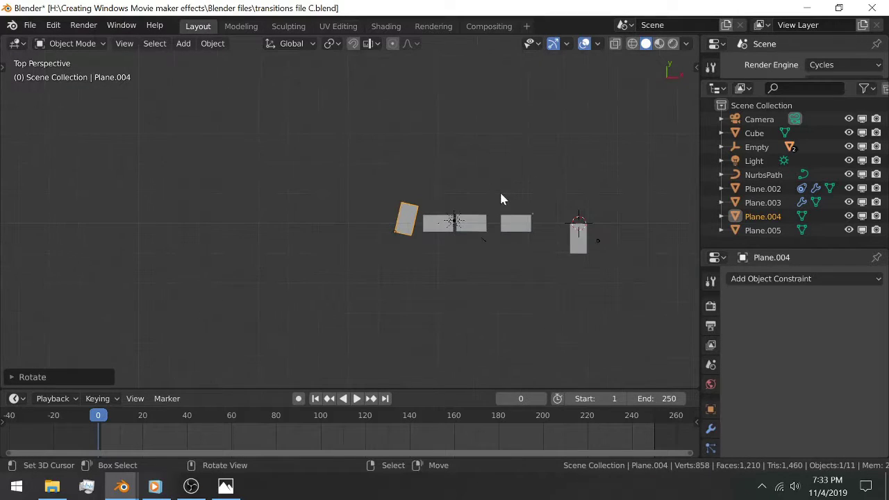
- Select the Camera and check its position relative to the planes and its camera view
click(597, 242)
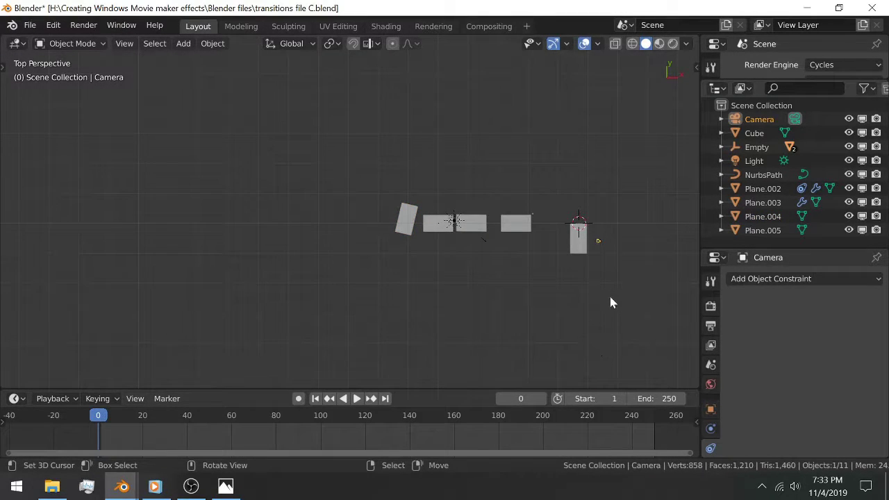
middle_drag(547, 277, 540, 219)
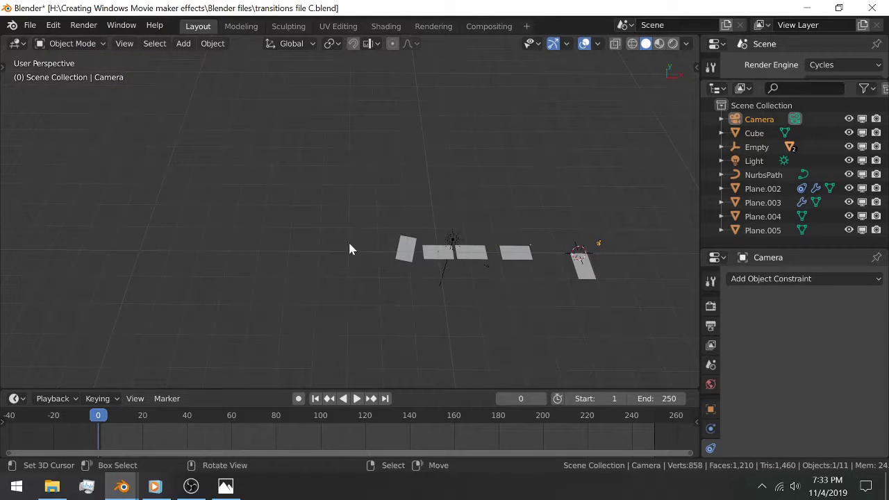
middle_drag(350, 247, 354, 264)
key(KP_0)
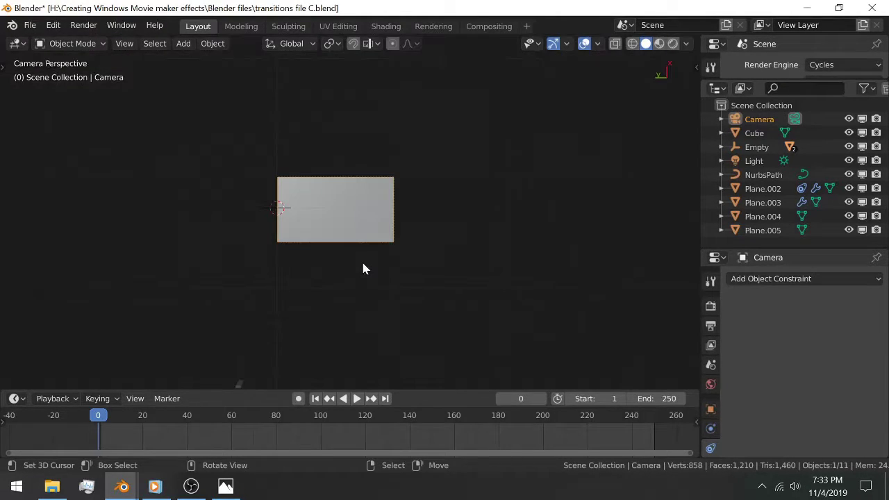
key(KP_0)
shift+middle_drag(259, 243, 288, 218)
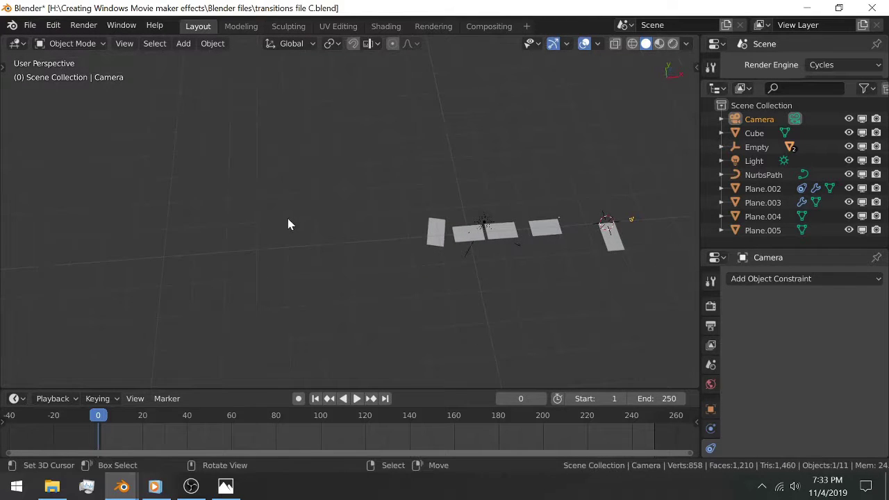
- Select Plane.004 and, from the top, rotate it counter-clockwise around the global Z axis at its corner origin until its long edges lie nearly horizontal
key(KP_7)
scroll(437, 183, up, 5)
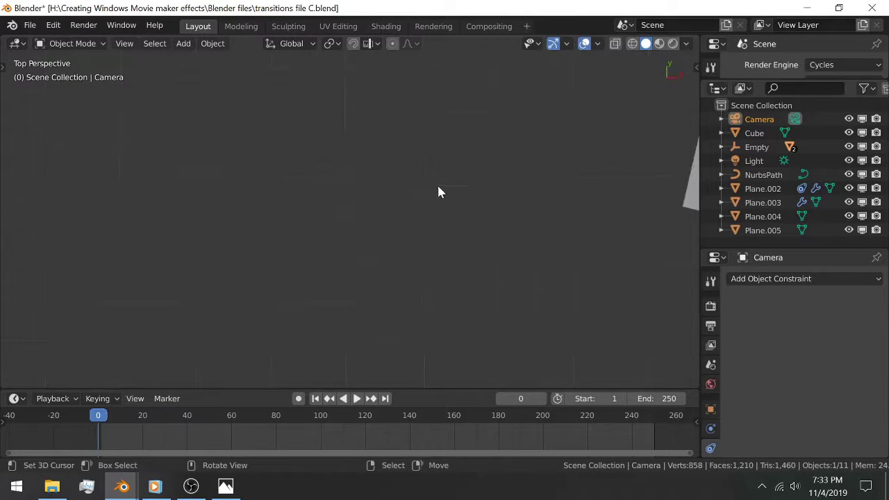
shift+middle_drag(432, 201, 404, 222)
scroll(404, 222, up, 3)
shift+middle_drag(483, 203, 277, 215)
shift+middle_drag(426, 244, 528, 225)
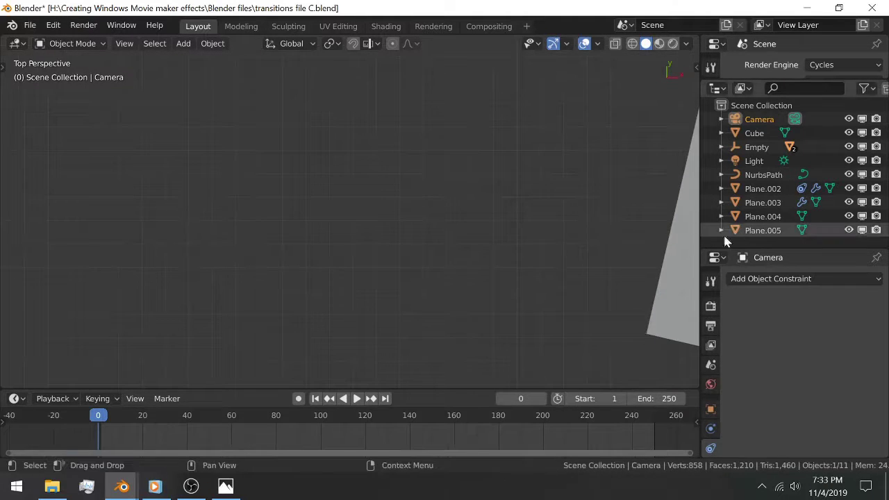
click(695, 250)
key(r)
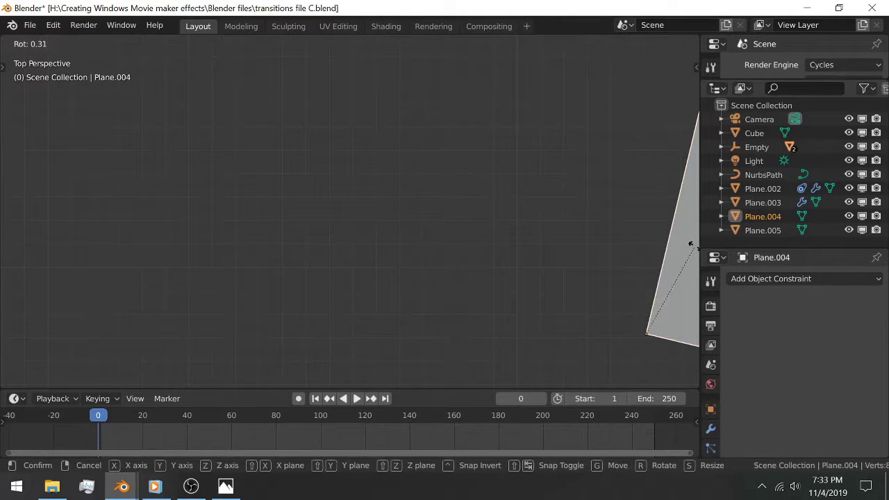
key(z)
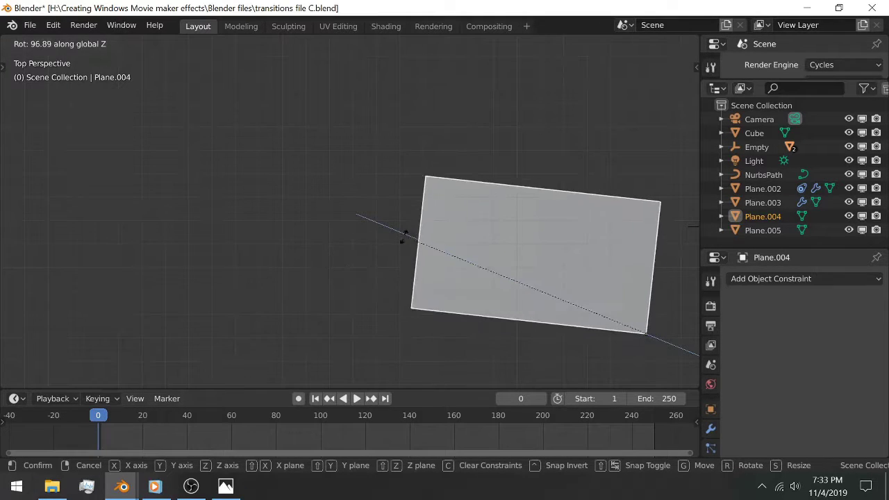
click(382, 259)
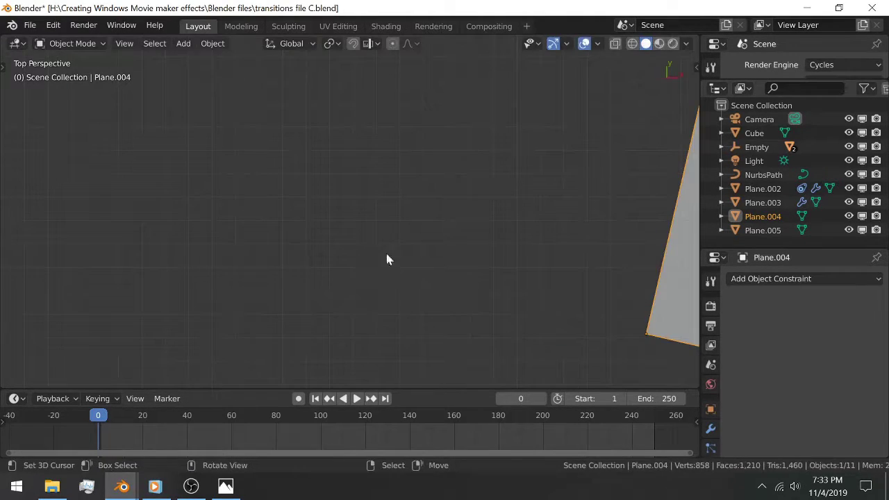
key(r)
key(z)
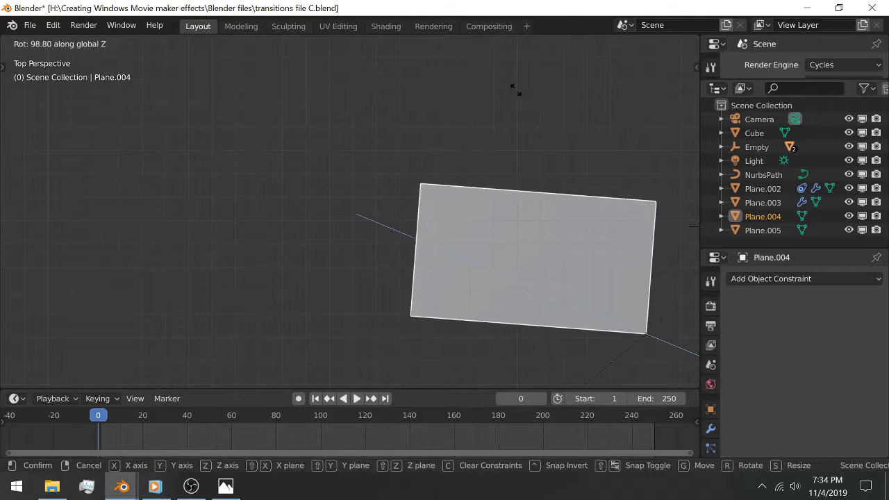
click(472, 152)
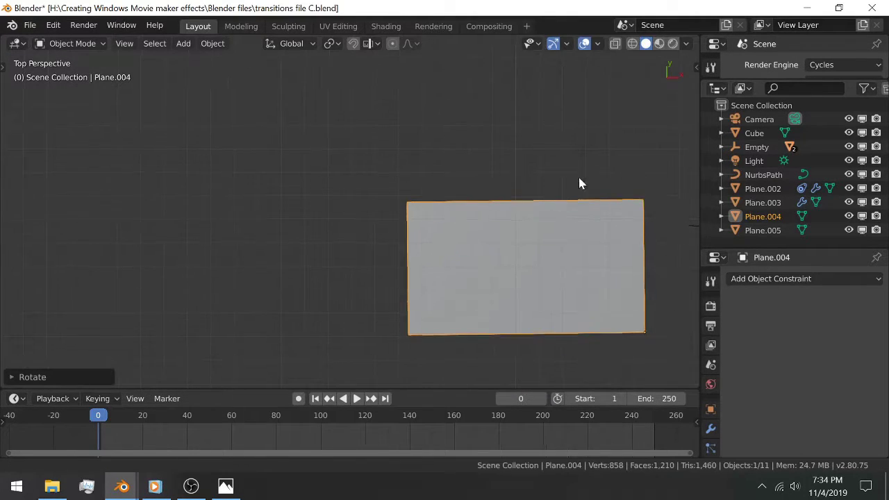
- Select Plane.002, the plane beside the two stacked planes, and look at it in perspective together with the nearby curve
shift+middle_drag(578, 175, 95, 177)
shift+middle_drag(545, 277, 394, 232)
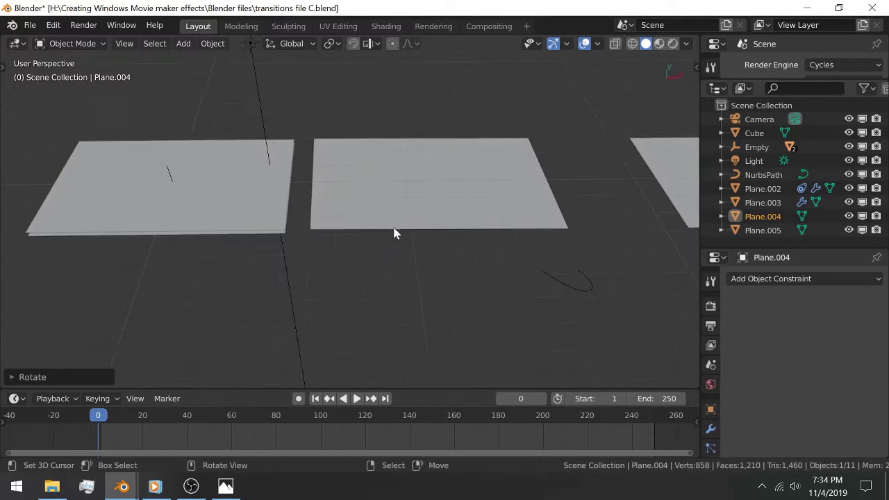
click(423, 204)
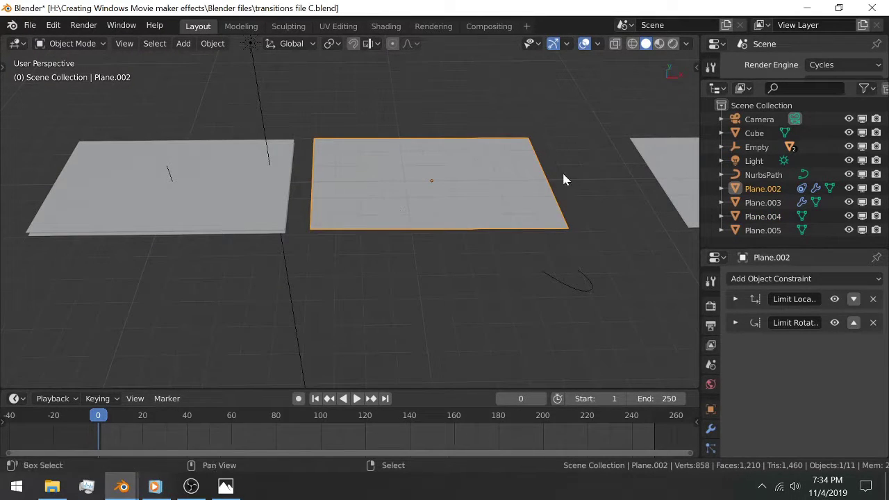
shift+middle_drag(558, 179, 279, 325)
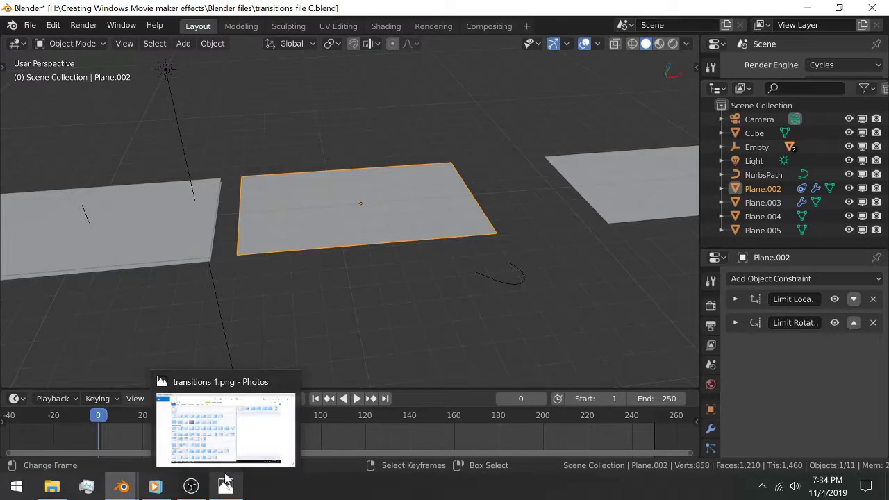
- Examine the Movie Maker transition list in transitions 1.png in Photos and return to the transitions file C.blend window in Blender
click(226, 386)
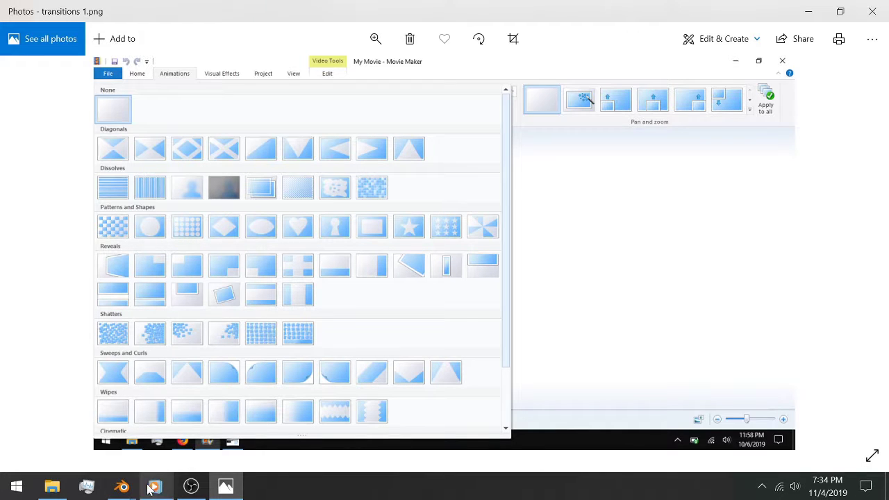
mouse_move(122, 486)
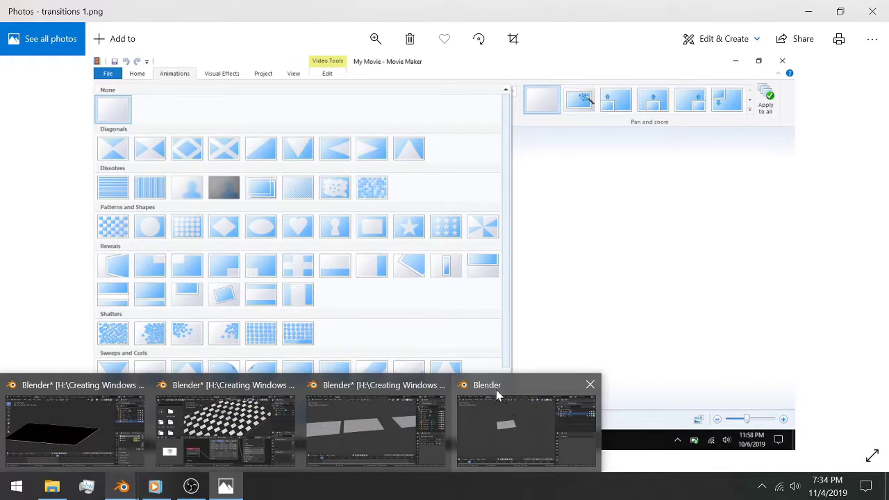
mouse_move(347, 398)
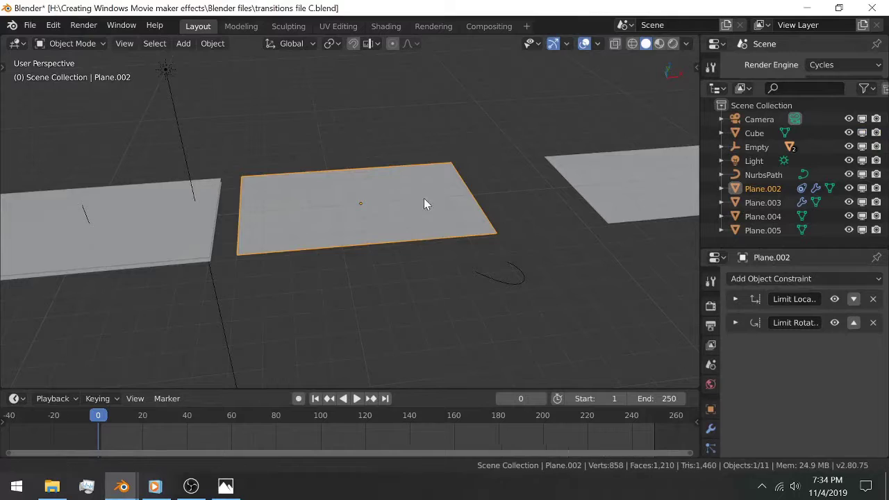
- Inspect the mesh subdivisions of Plane.002 in Edit Mode and return to Object Mode
middle_drag(424, 201, 381, 201)
scroll(327, 273, up, 2)
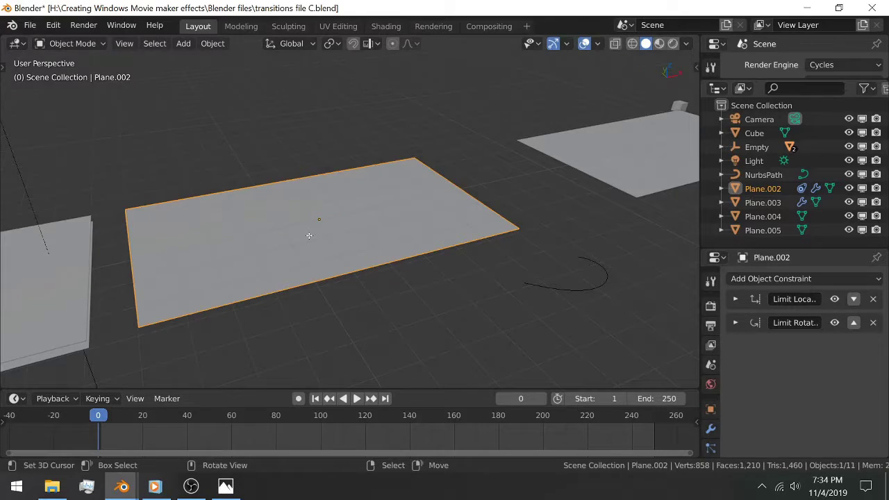
key(Tab)
middle_drag(293, 266, 368, 222)
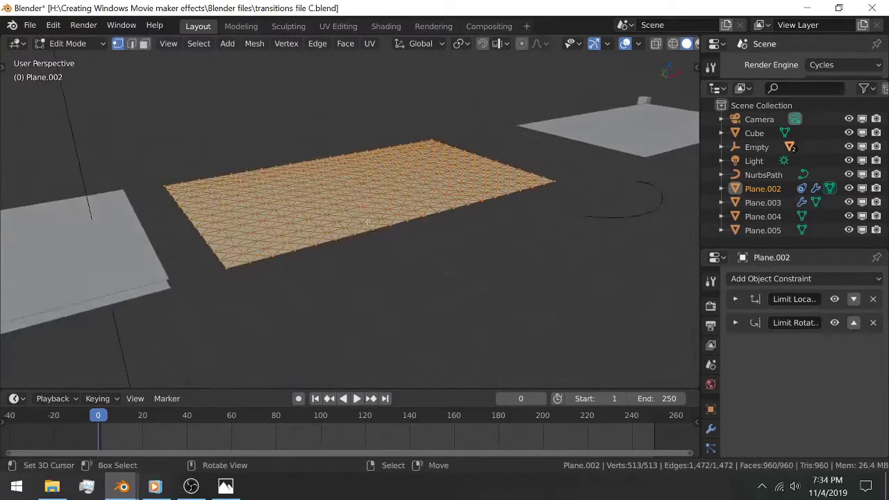
key(Tab)
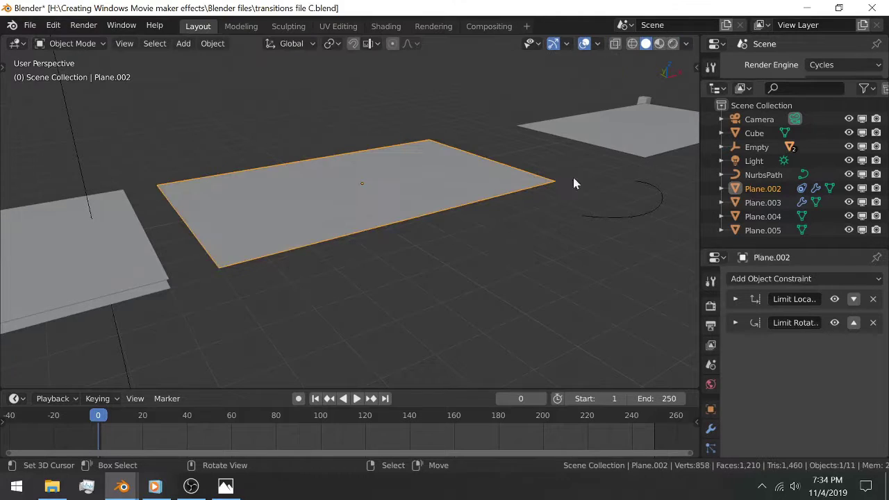
- Inspect the mesh of the upper stacked plane in Edit Mode for comparison and return to Object Mode
click(77, 237)
key(Tab)
middle_drag(131, 246, 133, 245)
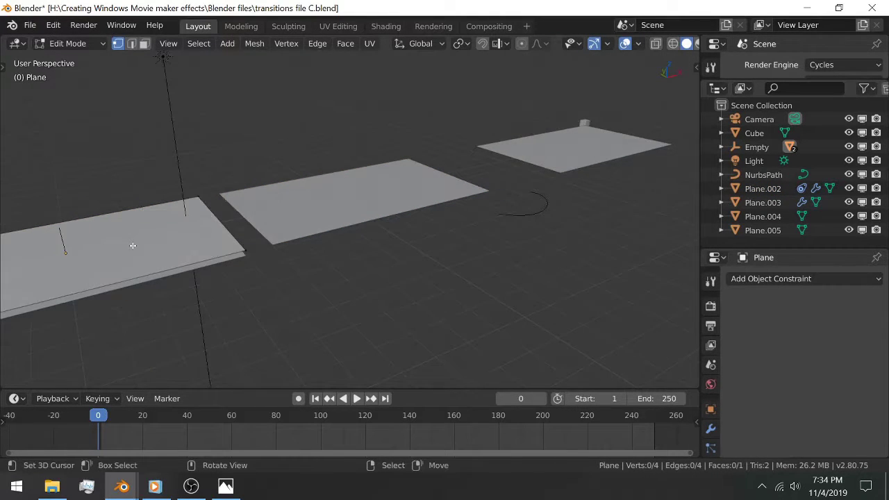
scroll(133, 246, down, 3)
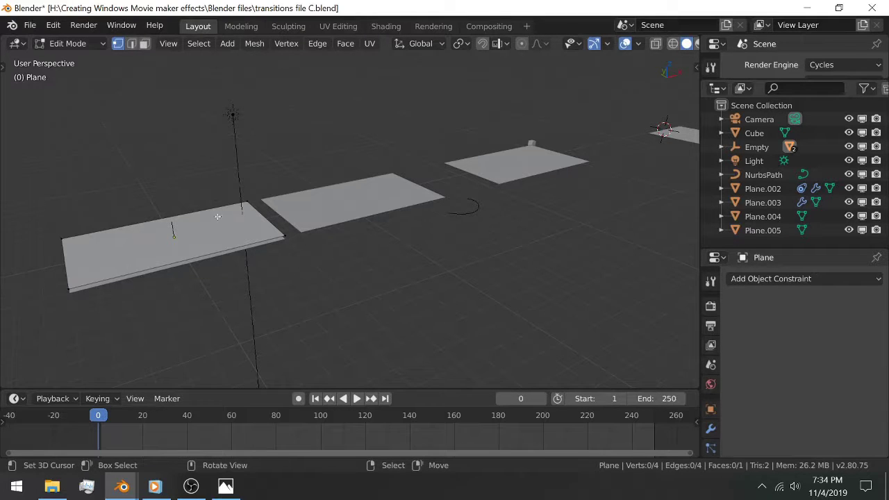
key(Tab)
scroll(383, 201, up, 5)
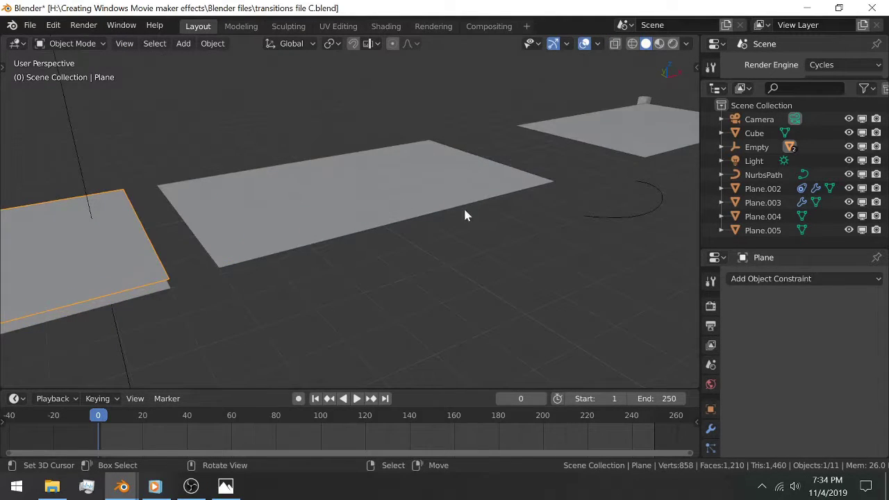
- Identify the NurbsPath curve, reselect Plane.002 and show its modifier settings
click(487, 206)
click(643, 217)
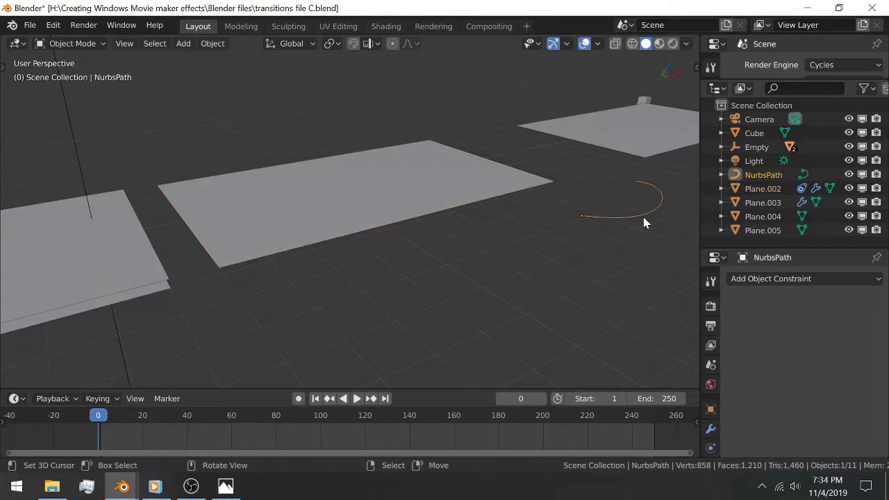
click(425, 191)
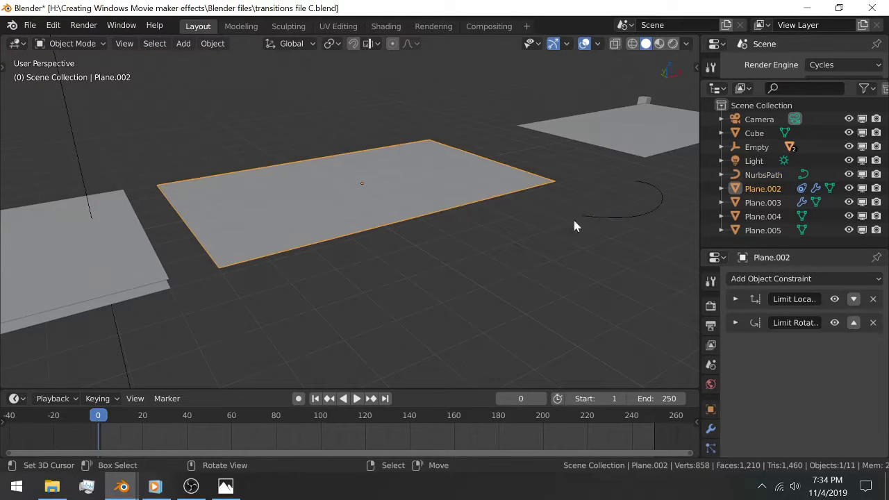
click(711, 409)
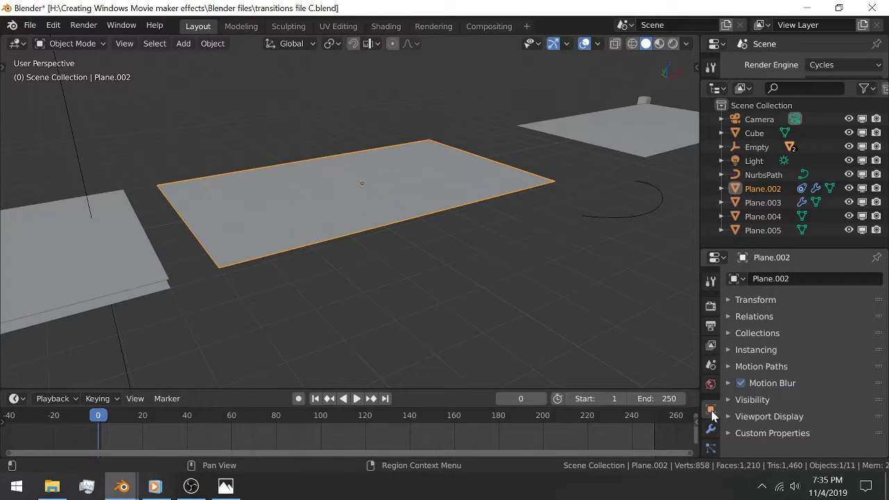
scroll(711, 392, down, 2)
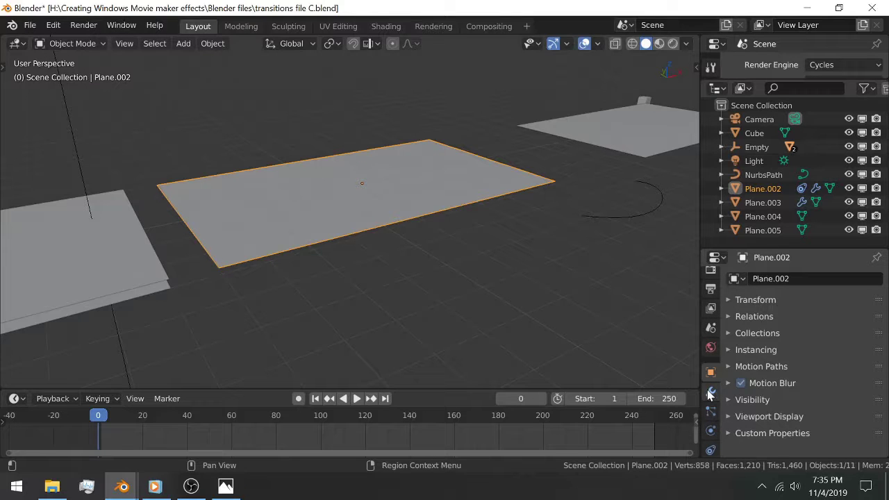
click(711, 393)
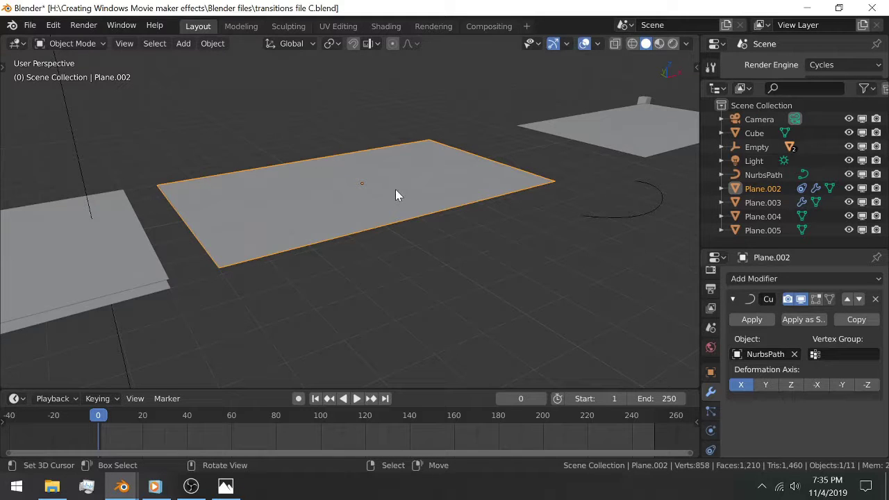
- Compare Plane.002 with NurbsPath and examine the curve's control points in Edit Mode, ending in Object Mode
shift+middle_drag(535, 175, 522, 253)
click(571, 269)
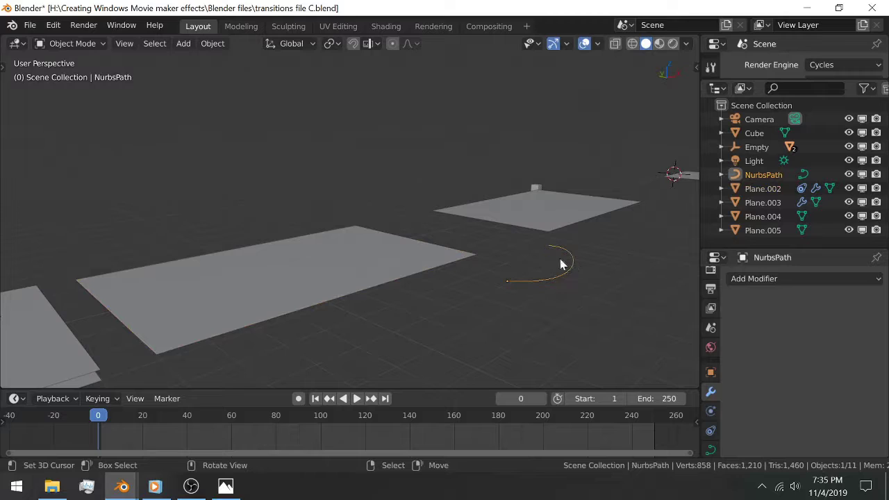
click(360, 250)
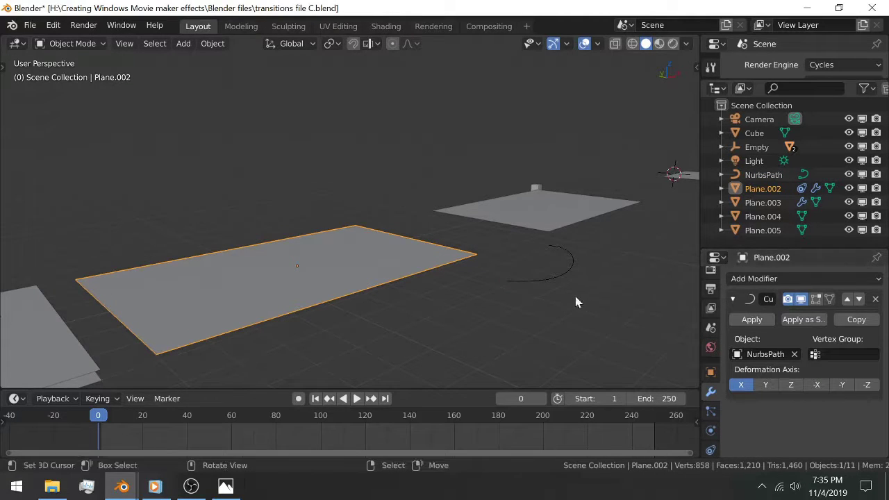
click(568, 270)
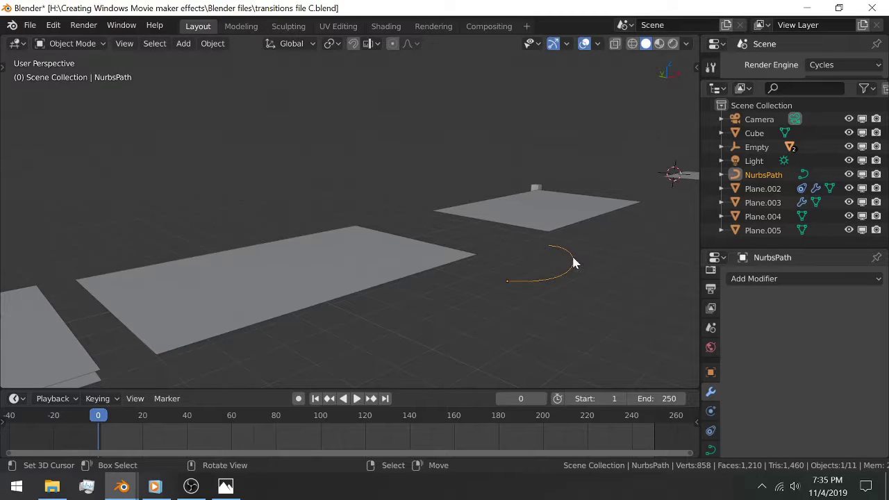
key(Tab)
middle_drag(573, 285, 545, 302)
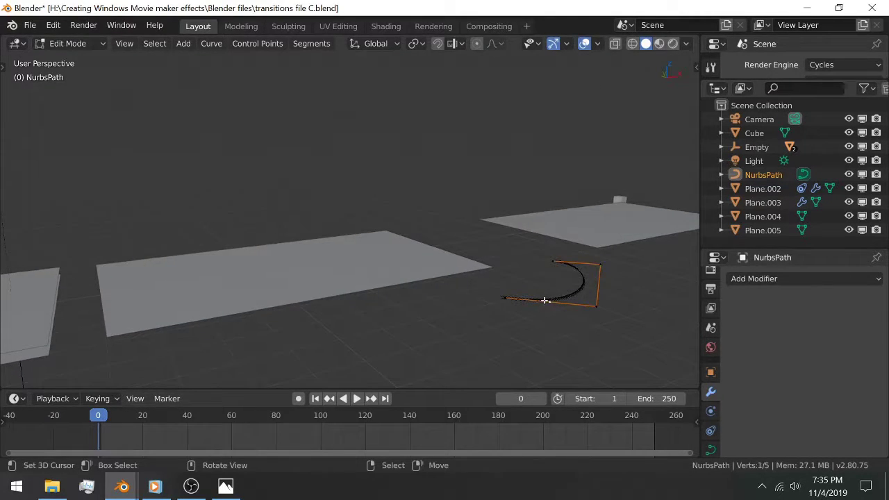
key(KP_1)
middle_drag(560, 297, 430, 198)
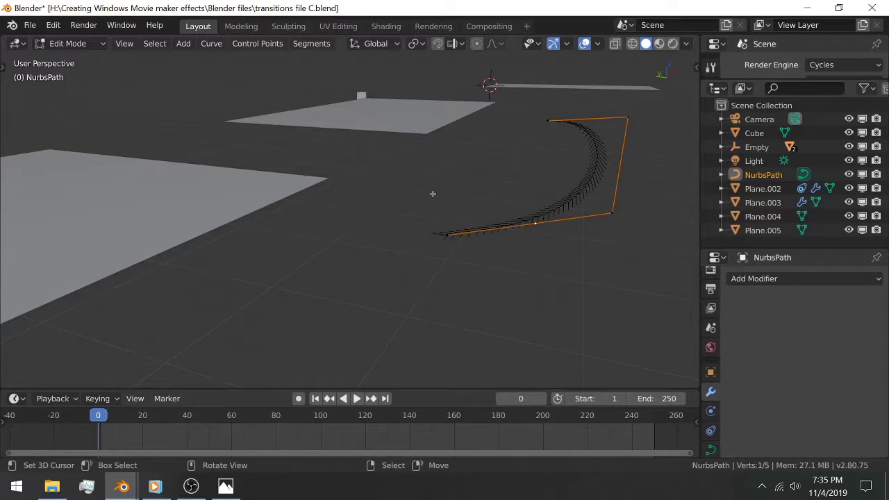
key(Tab)
- Compare Plane.002 with the NurbsPath curve, then select the curve and shift it slightly
middle_drag(377, 212, 472, 159)
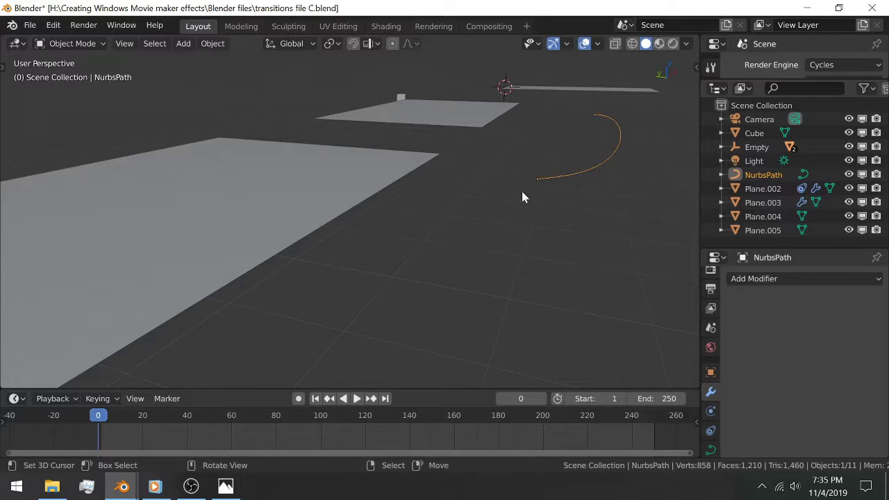
middle_drag(521, 197, 340, 202)
click(333, 205)
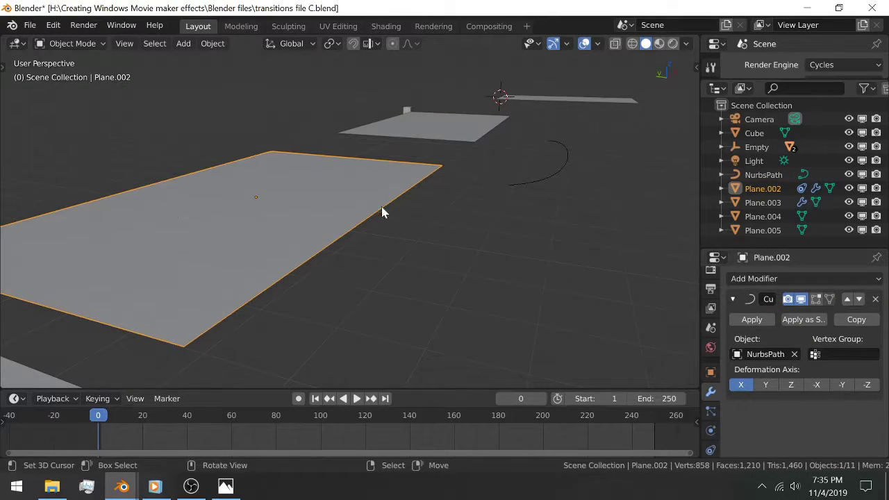
click(544, 182)
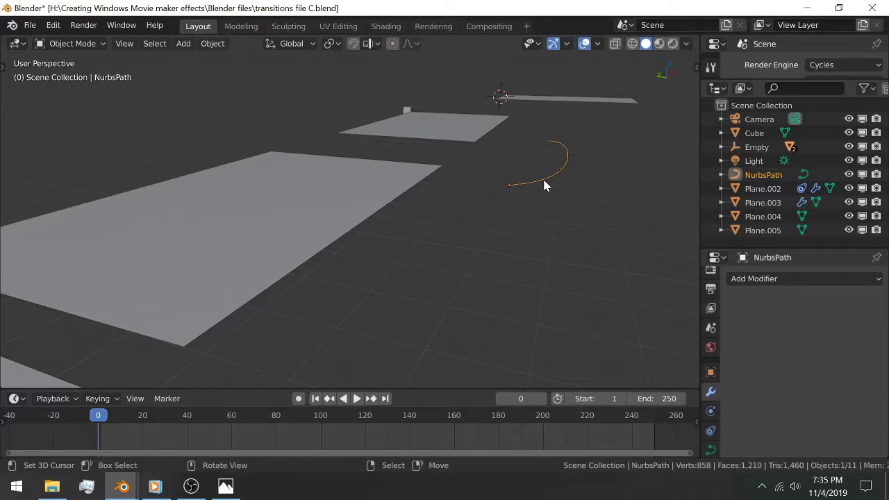
key(g)
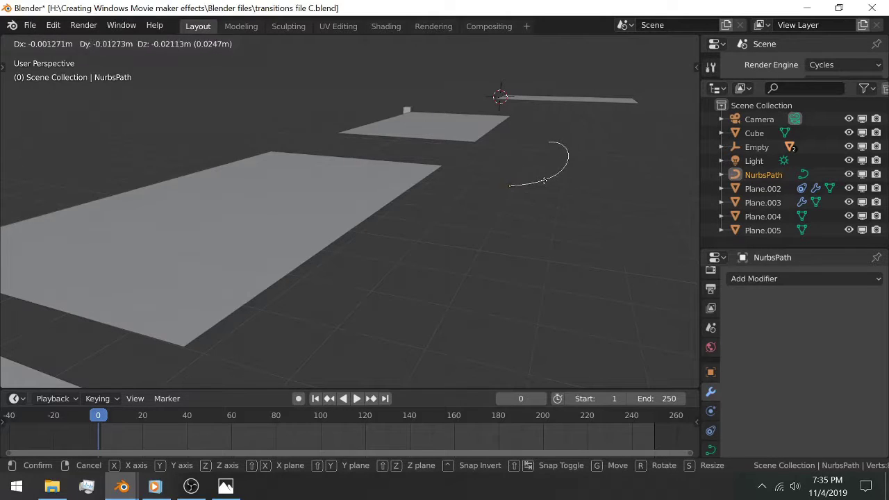
click(552, 181)
- From the camera view, clear the camera's rotation and move it about -35.9 m in X and 5.2 m in Y to frame Plane.002
scroll(555, 166, down, 5)
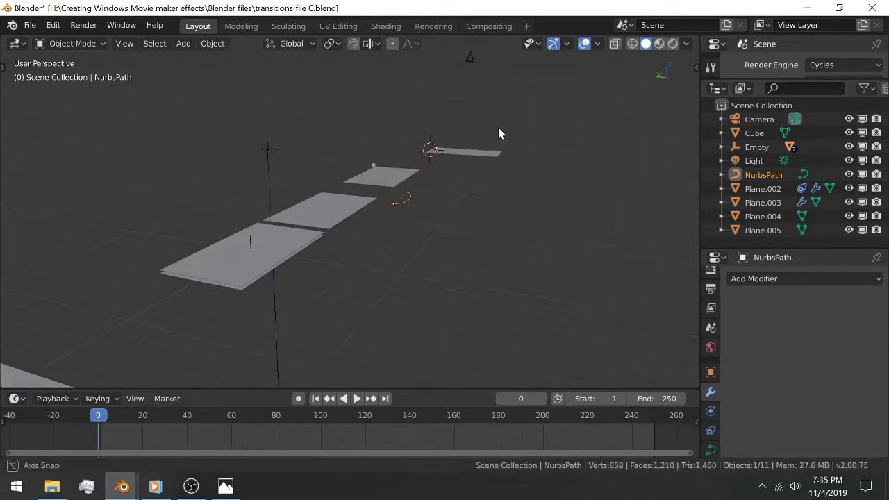
click(471, 72)
key(KP_0)
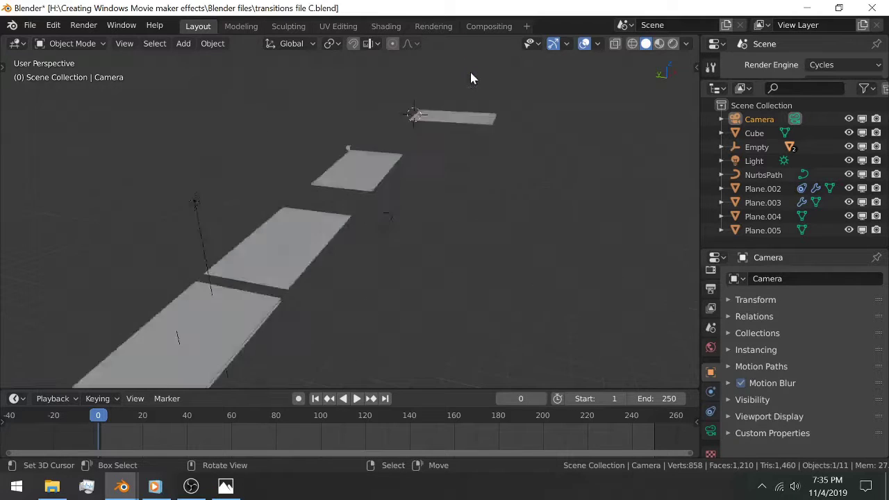
key(alt+r)
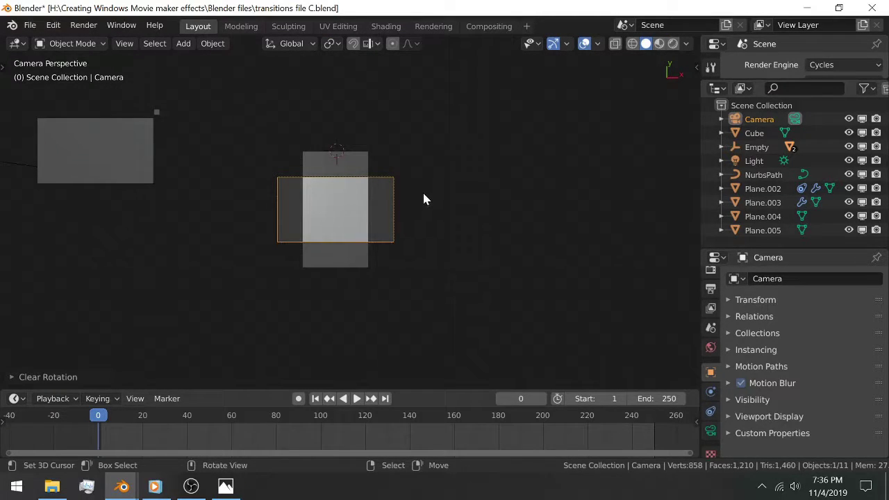
key(g)
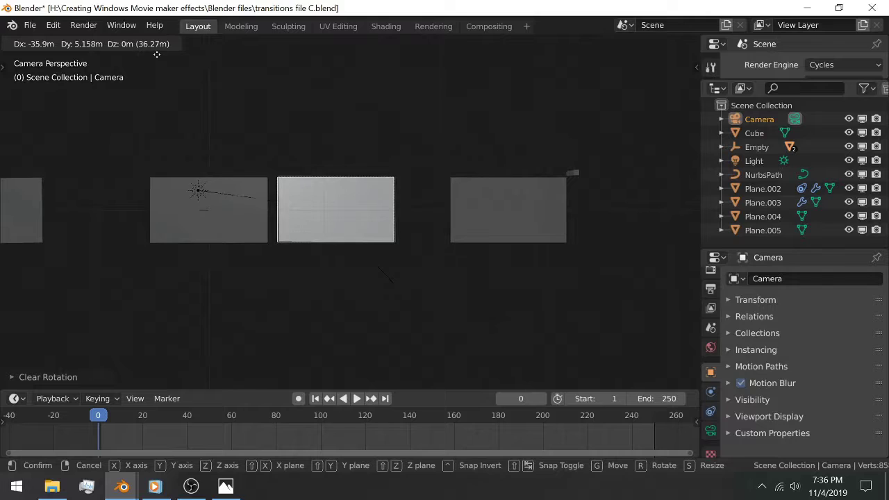
click(157, 54)
scroll(317, 132, up, 3)
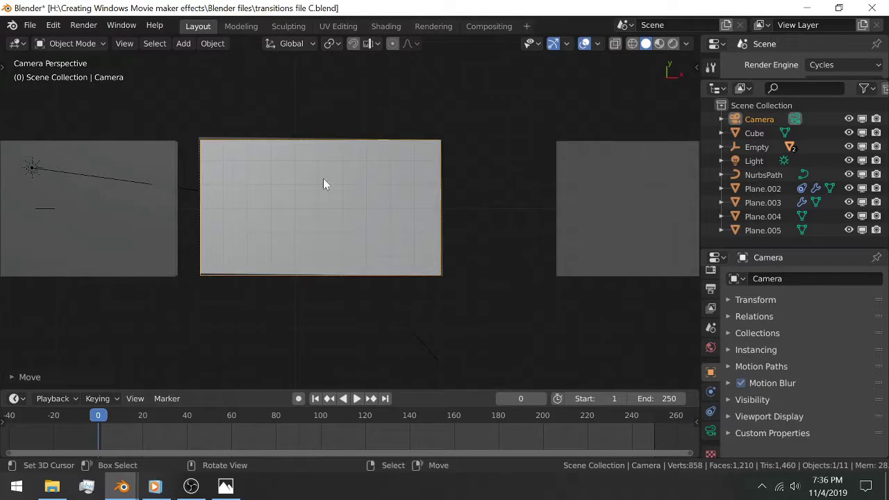
- Select the NurbsPath curve below Plane.002 and clear its rotation
click(426, 352)
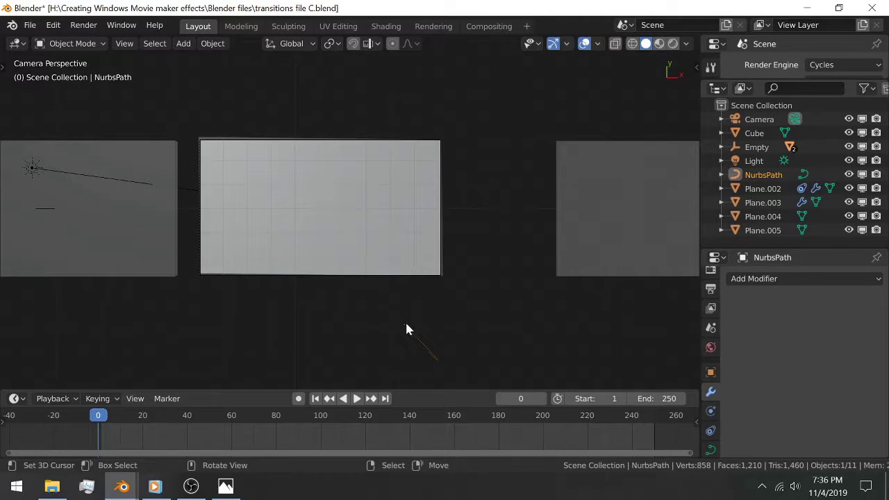
key(g)
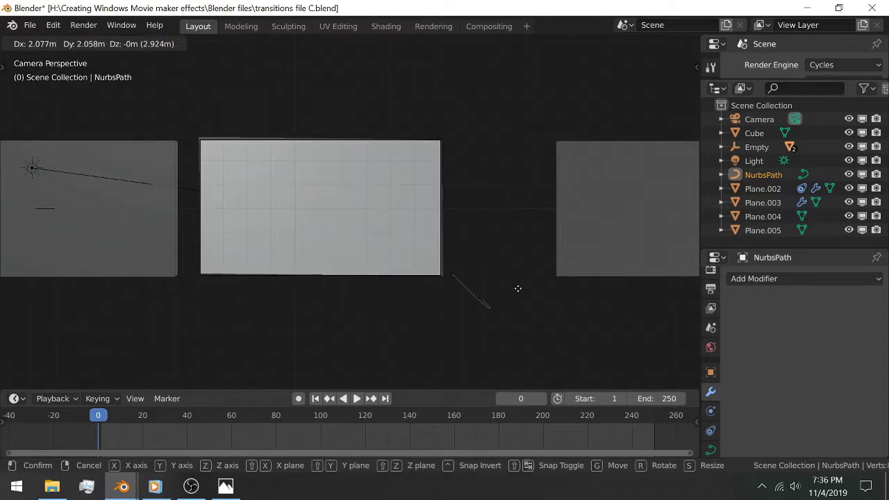
right_click(513, 277)
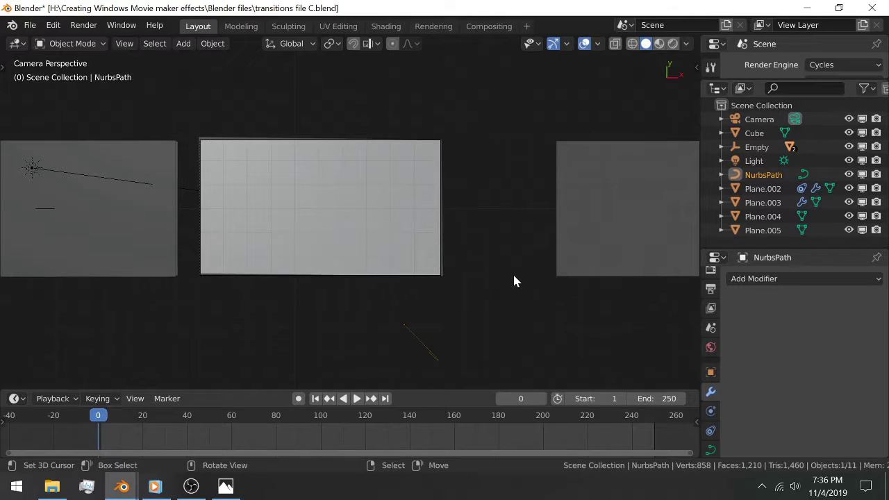
key(alt)
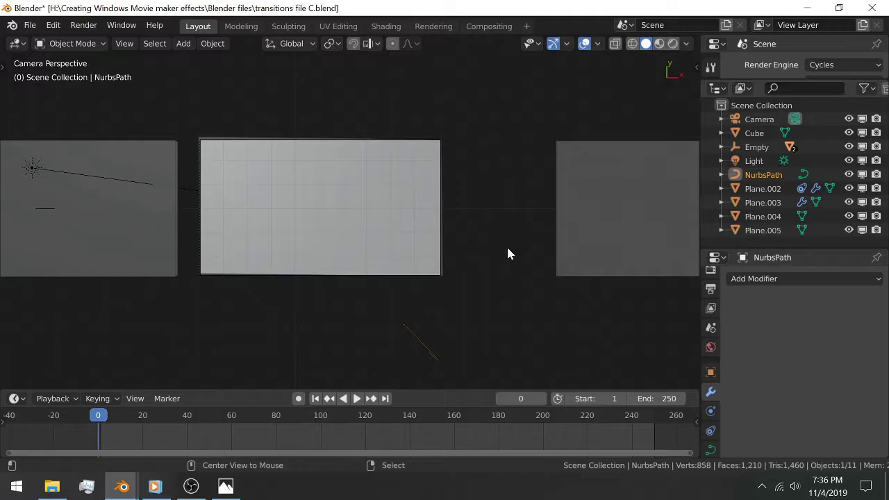
key(alt+r)
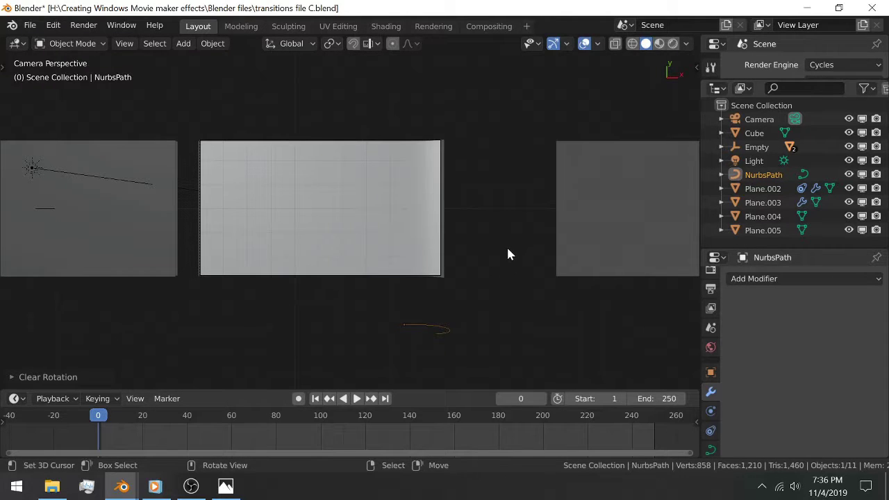
- Try moving NurbsPath across the camera frame to test how Plane.002 shifts and curls along it
key(g)
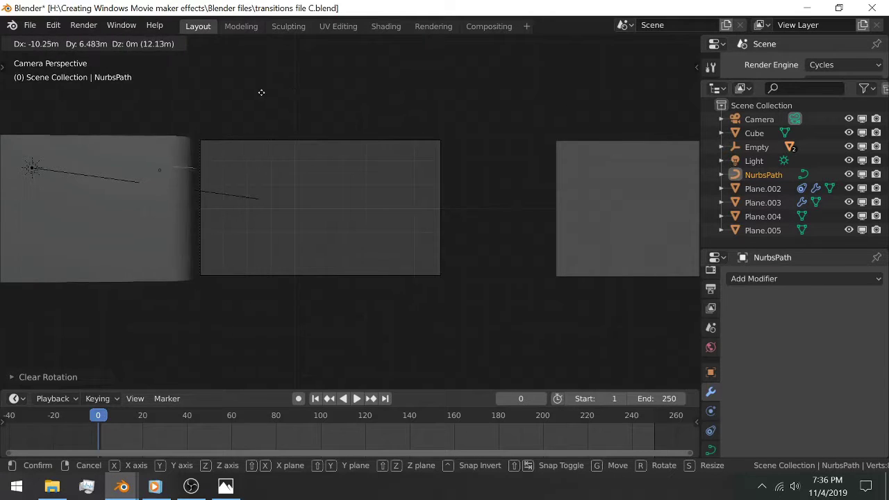
click(526, 105)
shift+middle_drag(488, 168, 222, 204)
middle_drag(197, 238, 200, 224)
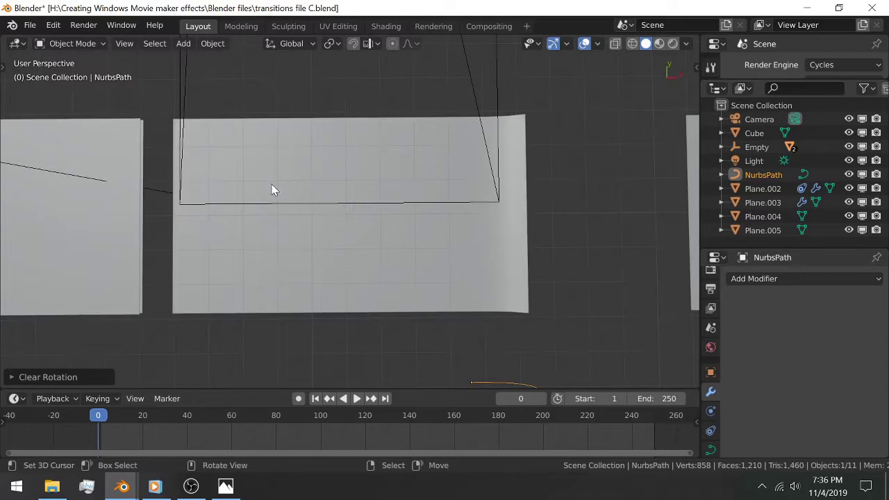
- Select the camera and move it along the global X axis until it frames Plane.003 beside the small cube
scroll(277, 182, down, 3)
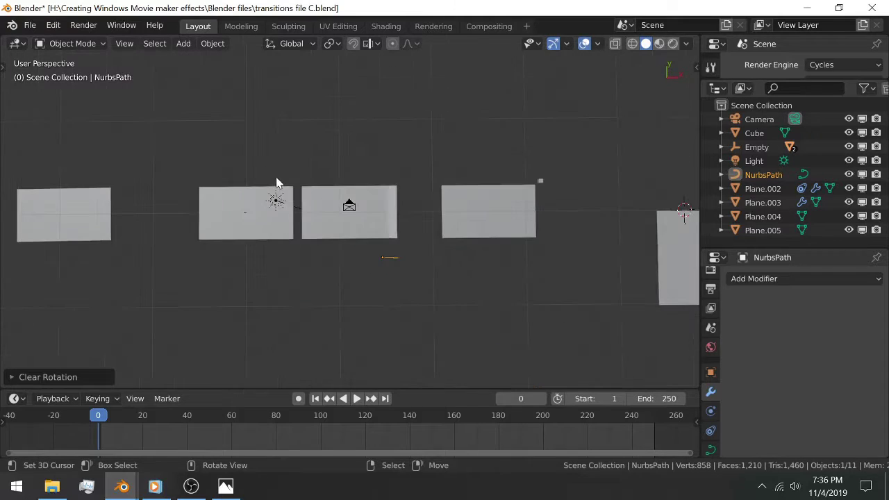
click(350, 206)
key(KP_0)
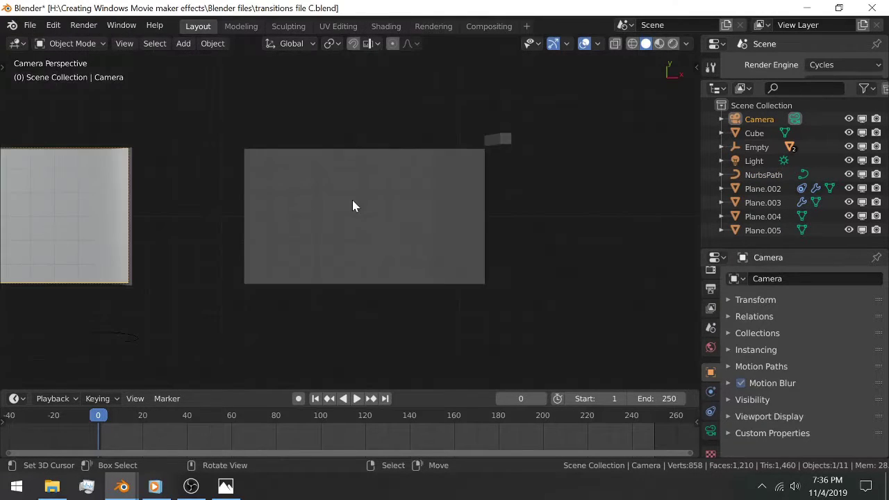
key(g)
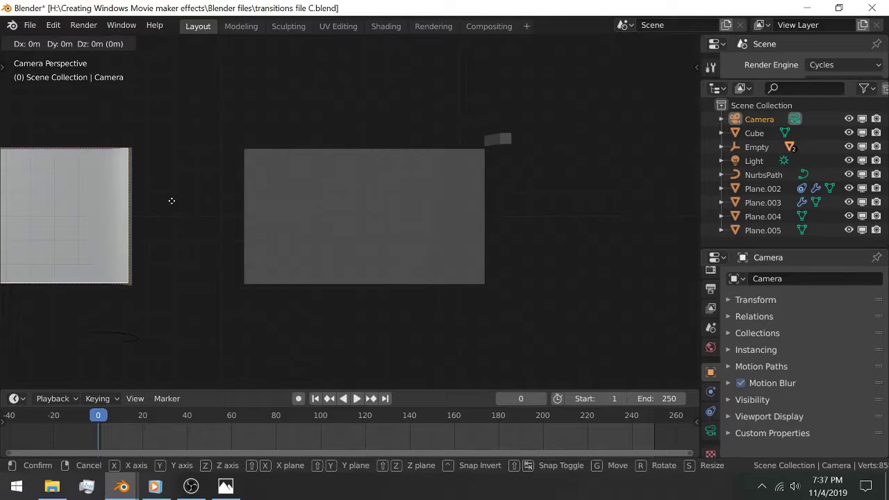
key(x)
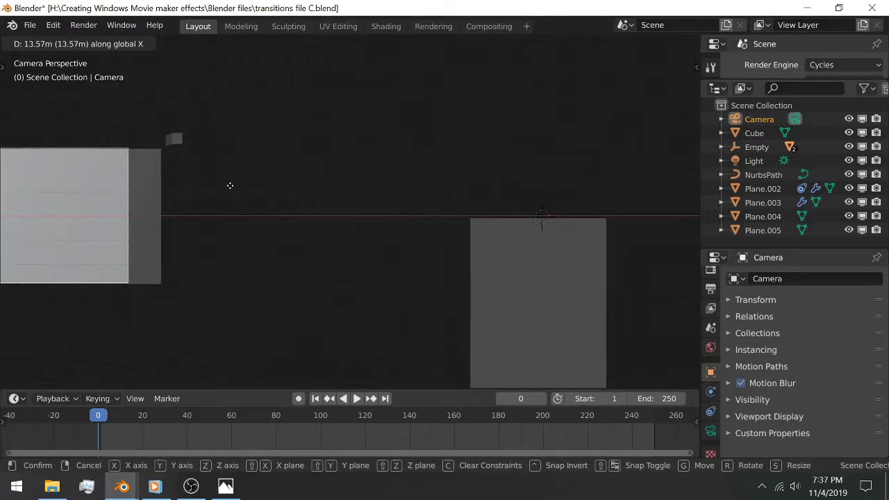
click(306, 195)
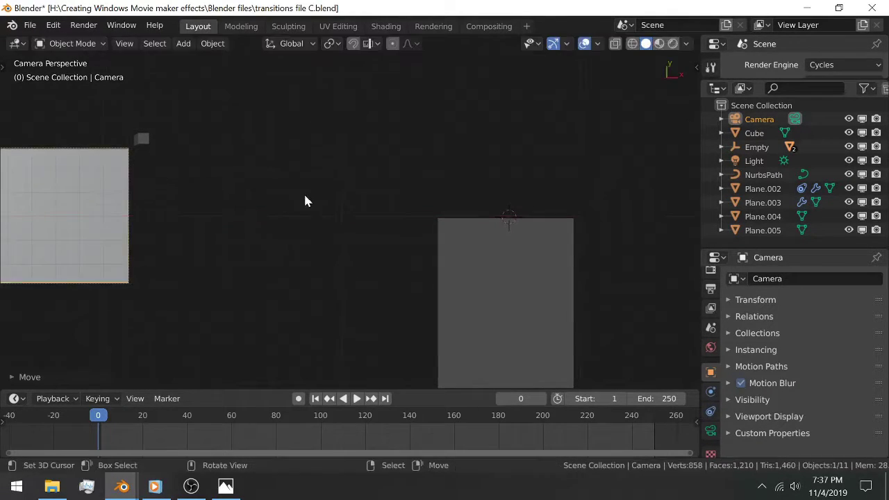
shift+middle_drag(140, 215, 353, 193)
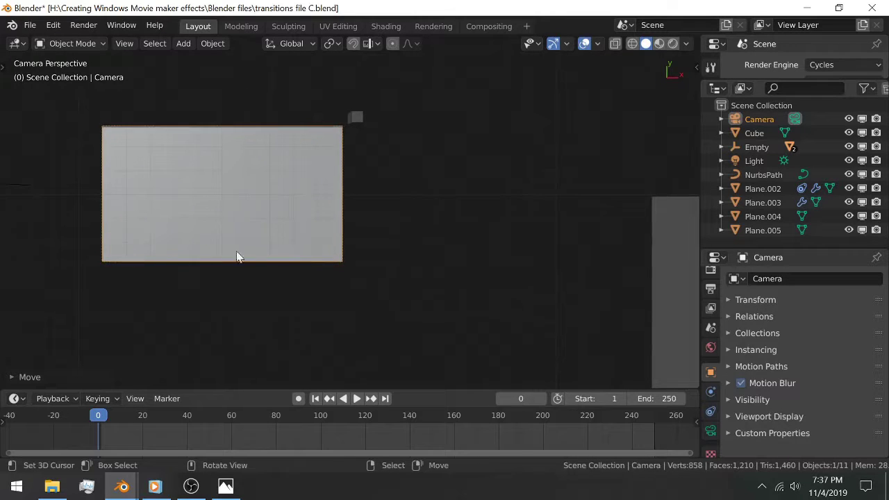
scroll(229, 249, up, 3)
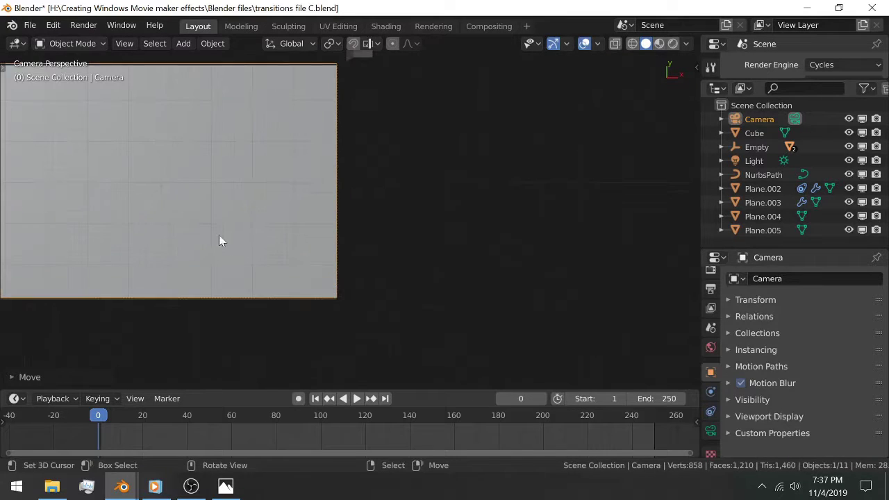
shift+middle_drag(220, 240, 330, 237)
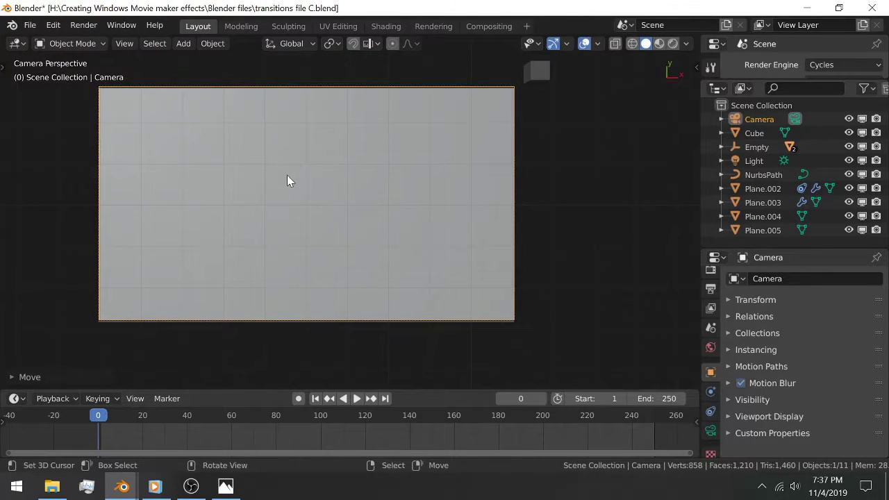
- Select Plane.003 and review its Particle, Explode and Build modifiers and its particle emission settings
click(287, 192)
middle_drag(288, 193, 321, 187)
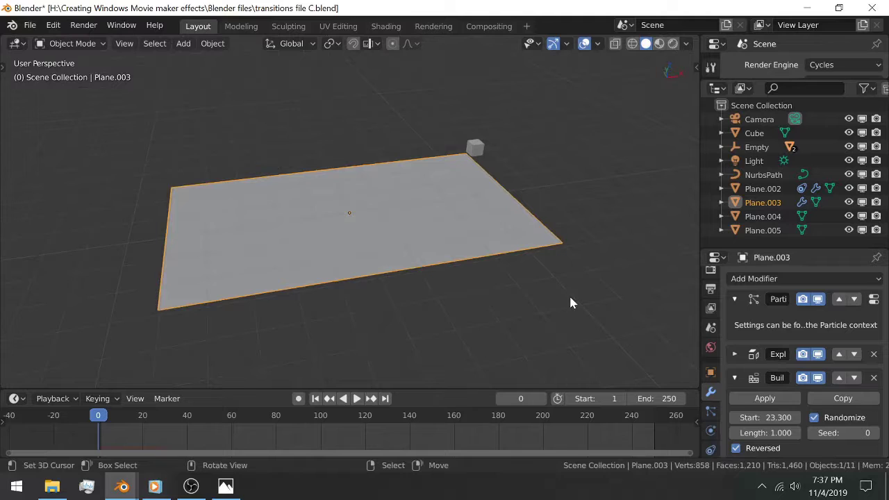
scroll(723, 391, down, 1)
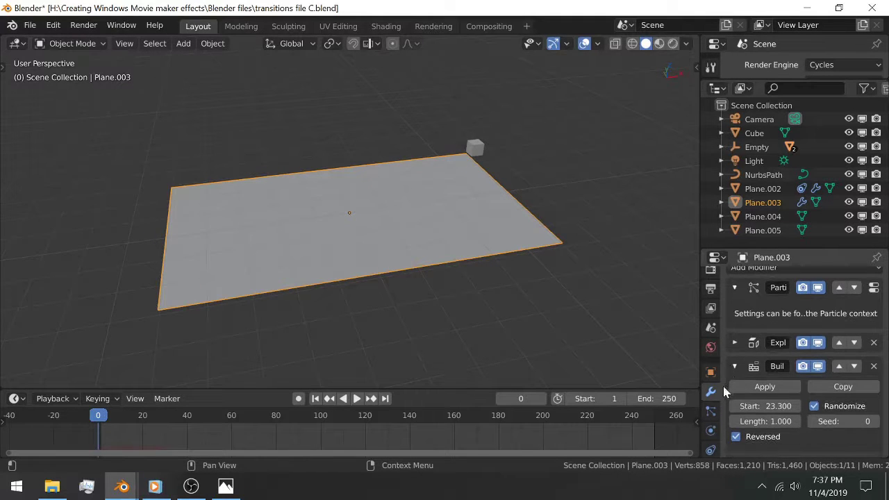
scroll(713, 393, down, 3)
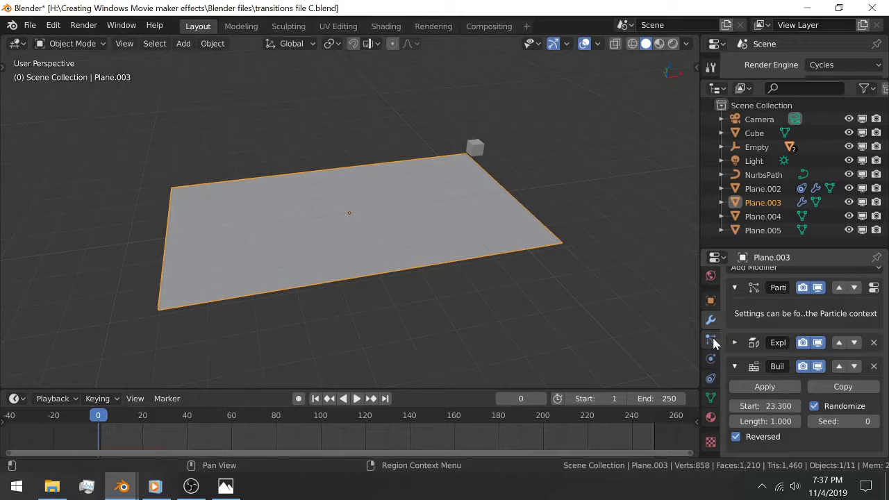
click(710, 339)
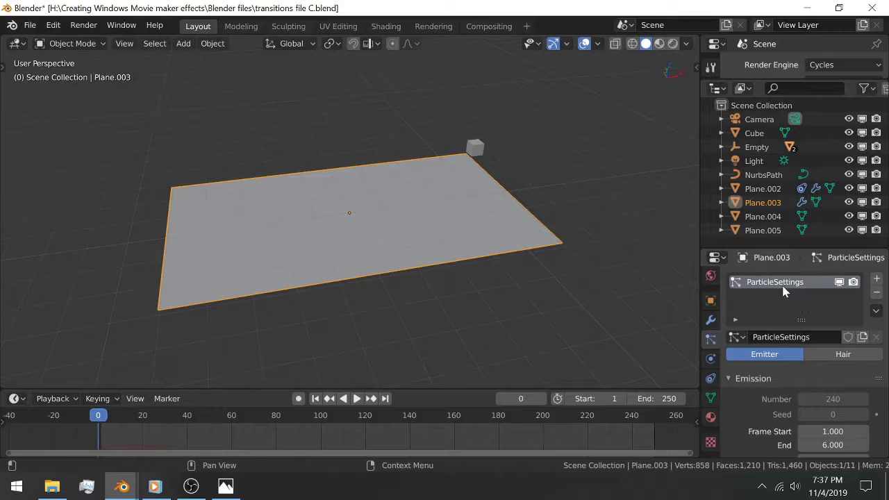
scroll(783, 291, down, 2)
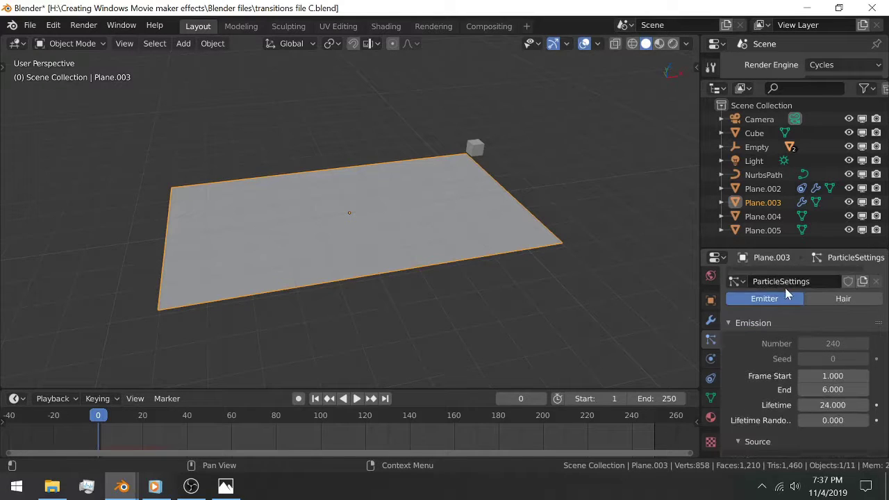
scroll(786, 294, down, 1)
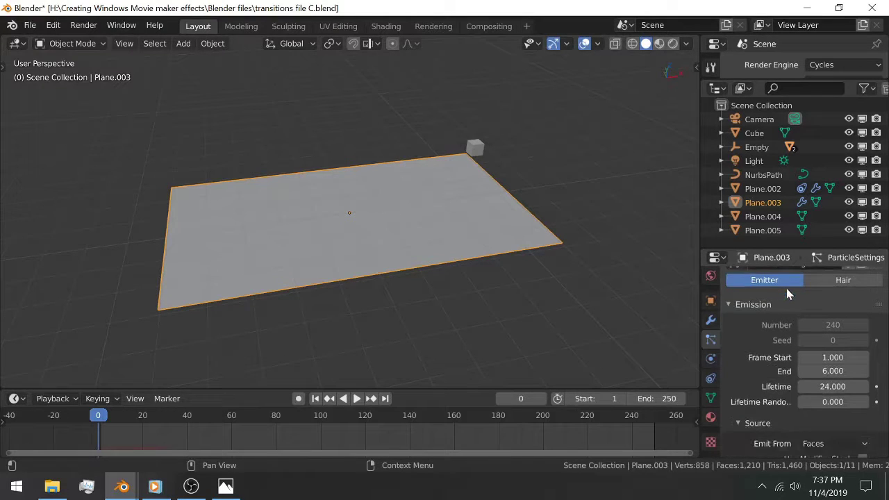
- Check Plane.003's physics options and recheck its modifier stack, ending on the particle emission settings
click(711, 358)
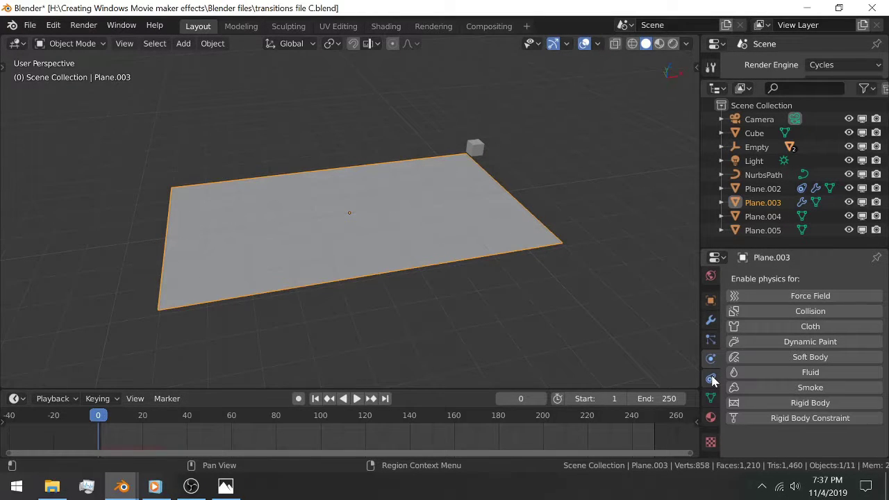
click(710, 339)
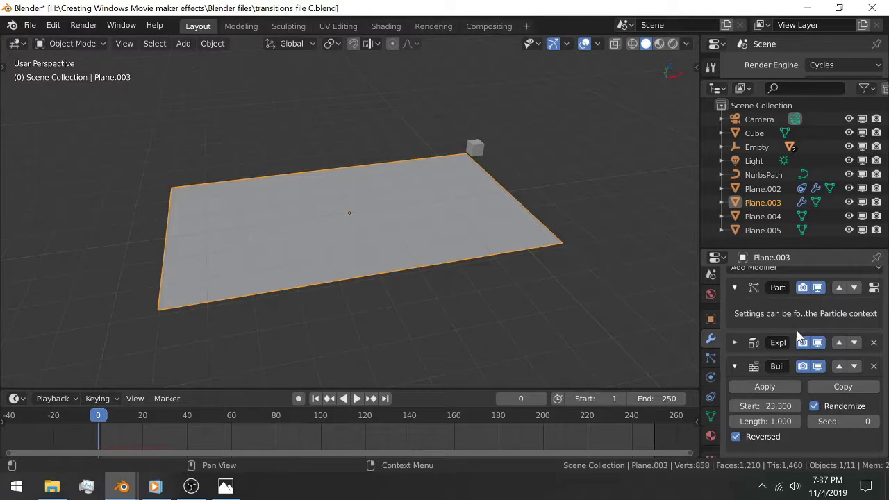
scroll(798, 336, up, 1)
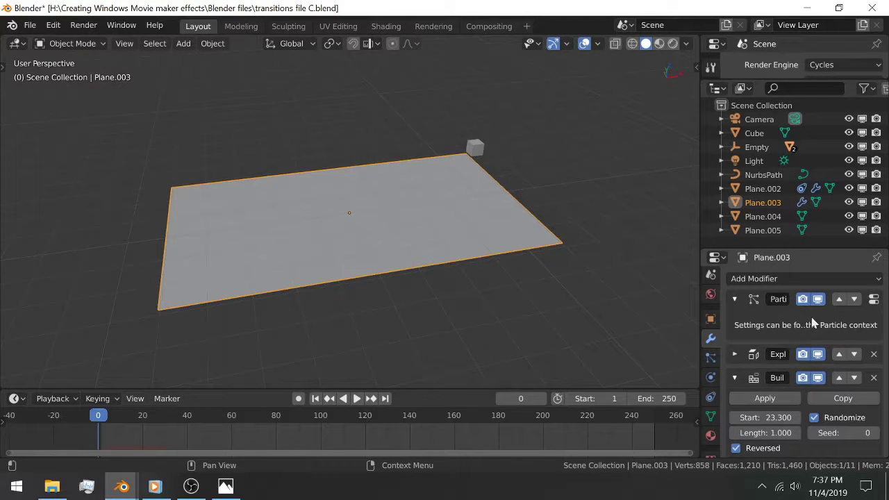
scroll(843, 300, down, 1)
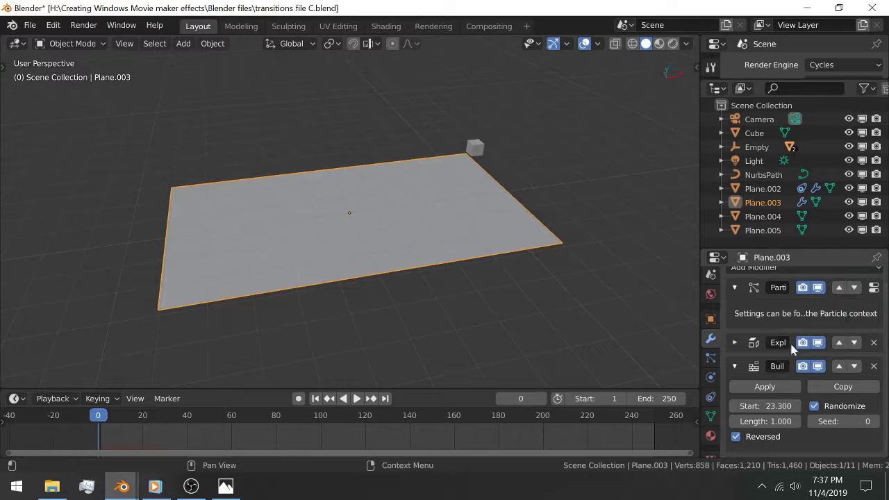
click(710, 358)
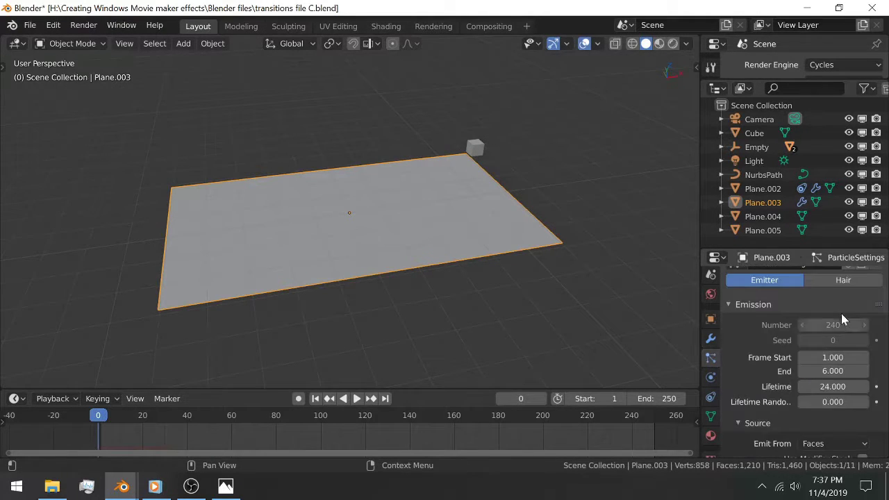
- Review Plane.003's particle settings from Emission down to the Type 1 values in Force Field Settings
scroll(836, 318, down, 3)
scroll(833, 318, down, 15)
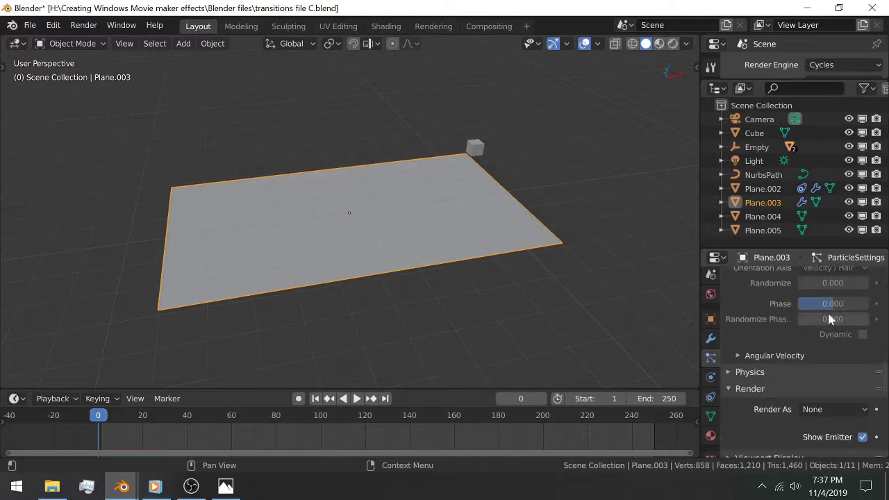
scroll(826, 316, down, 5)
scroll(826, 316, up, 2)
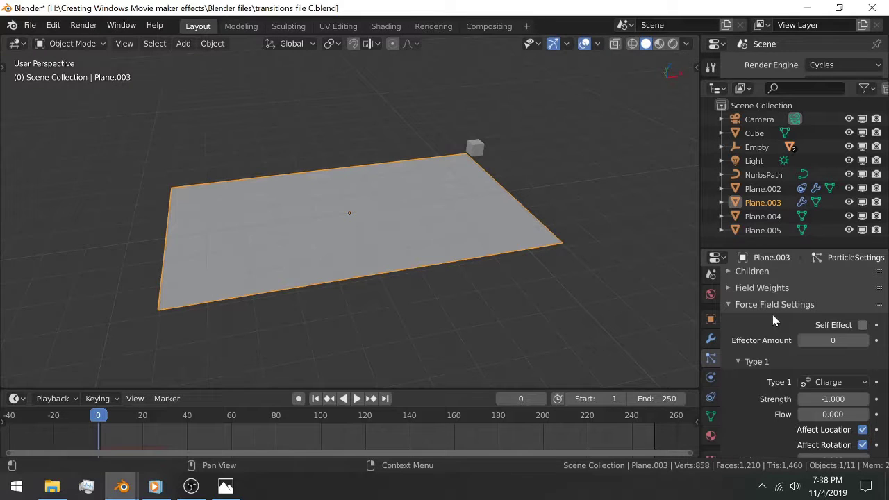
scroll(774, 319, down, 2)
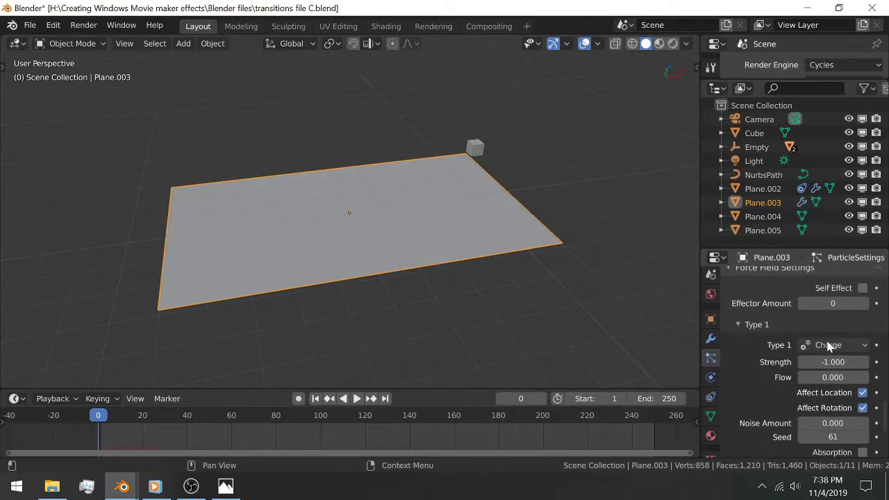
- Inspect the small cube's force field physics and compare them with Plane.003's physics options, ending with the cube selected
click(474, 146)
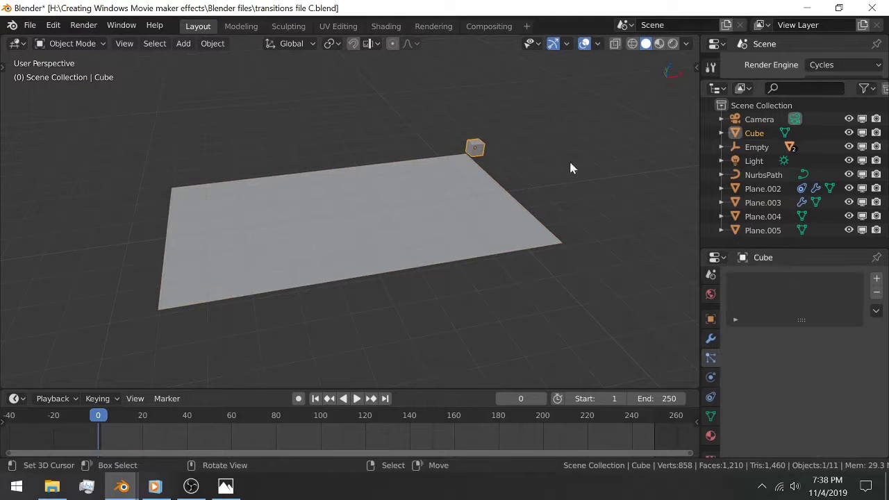
click(711, 377)
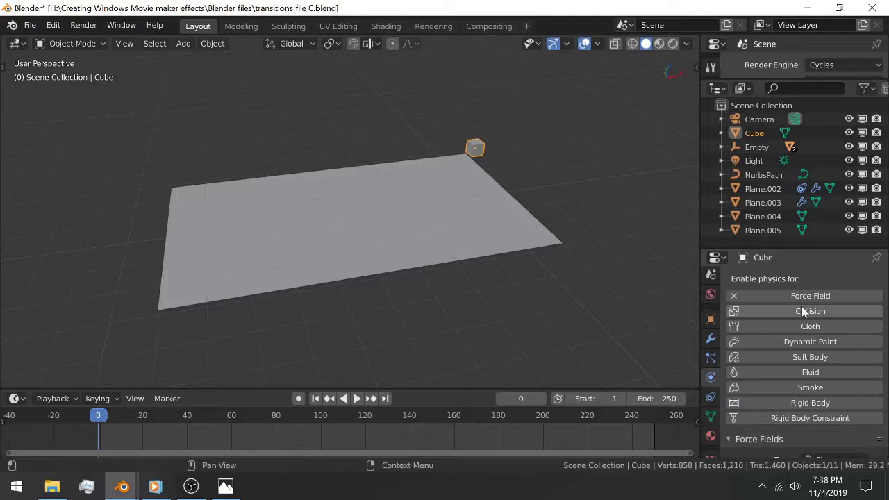
scroll(801, 311, down, 2)
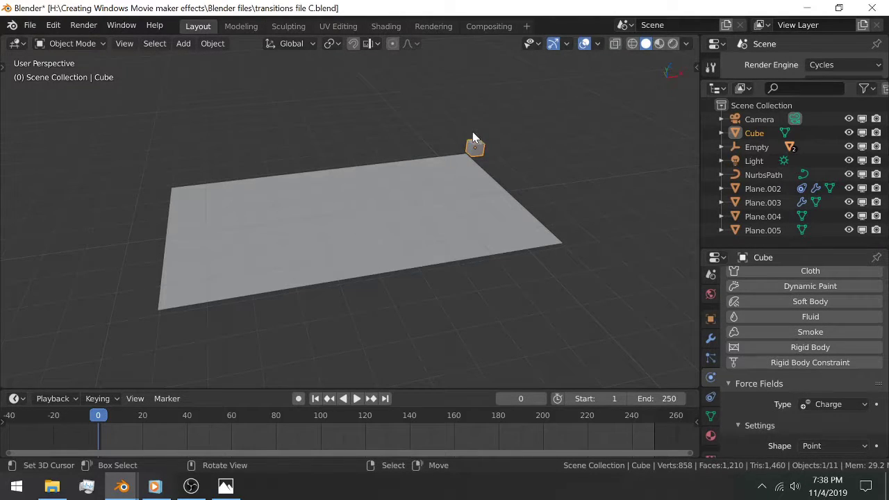
middle_drag(501, 144, 491, 163)
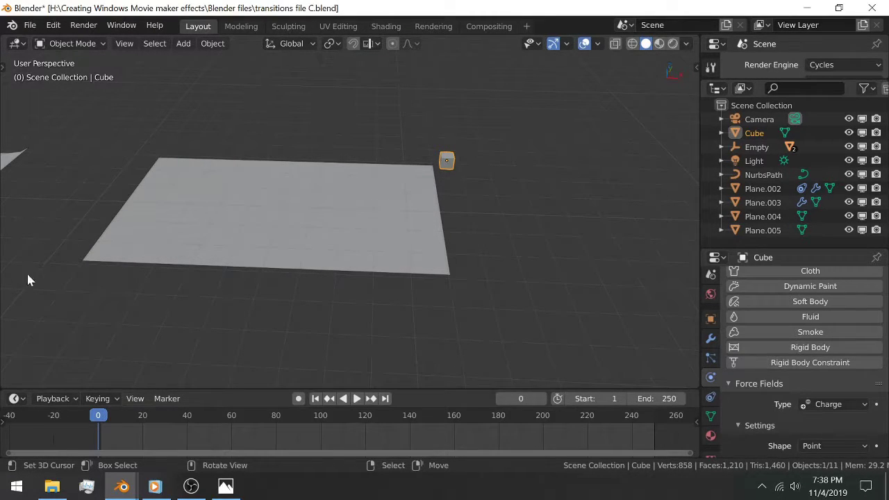
click(298, 164)
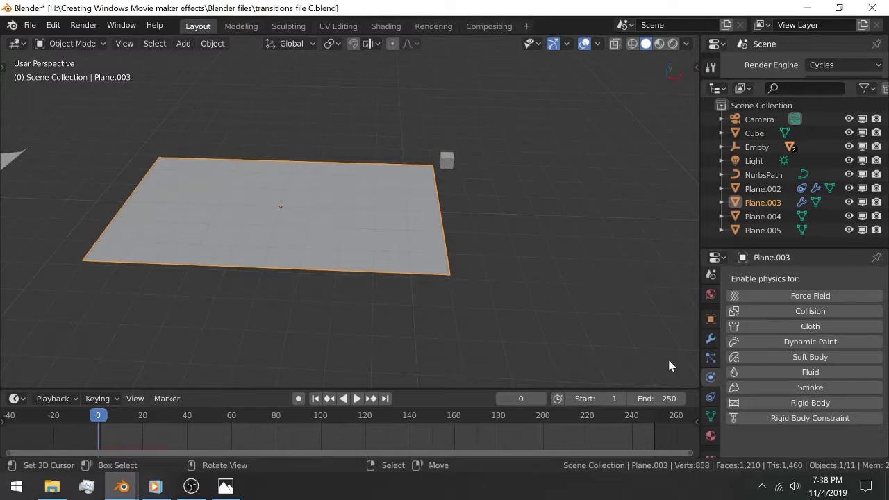
click(447, 159)
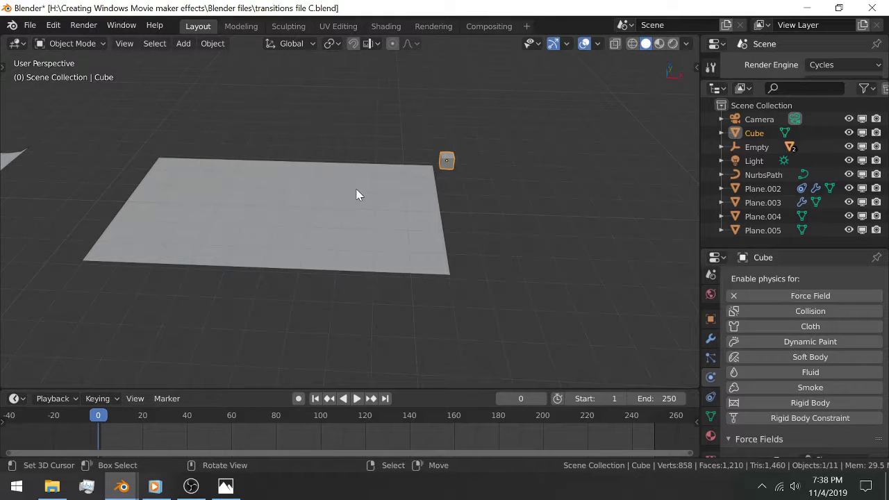
- Switch to the Photos app to view the Movie Maker transitions reference image, and return to the Blender transitions file
click(225, 486)
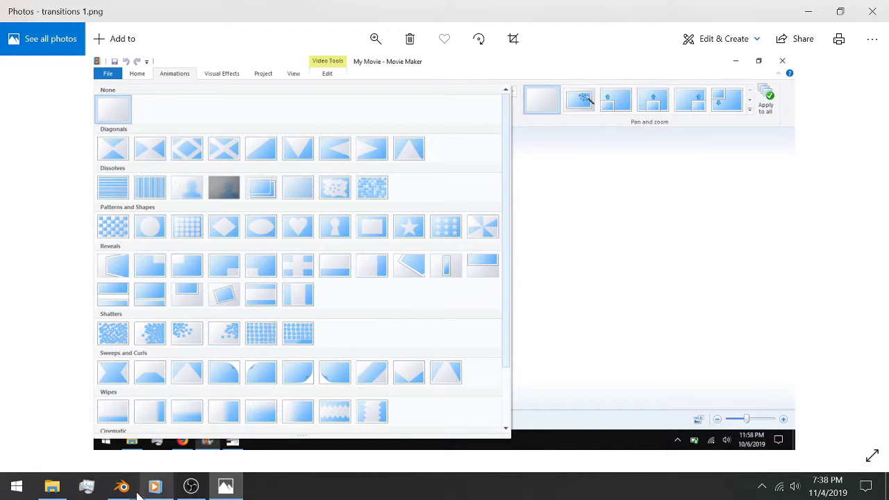
mouse_move(134, 492)
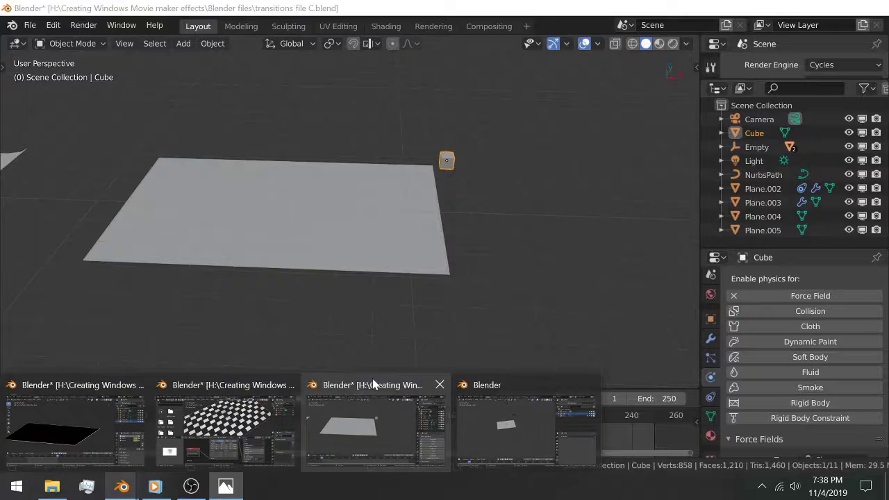
click(371, 384)
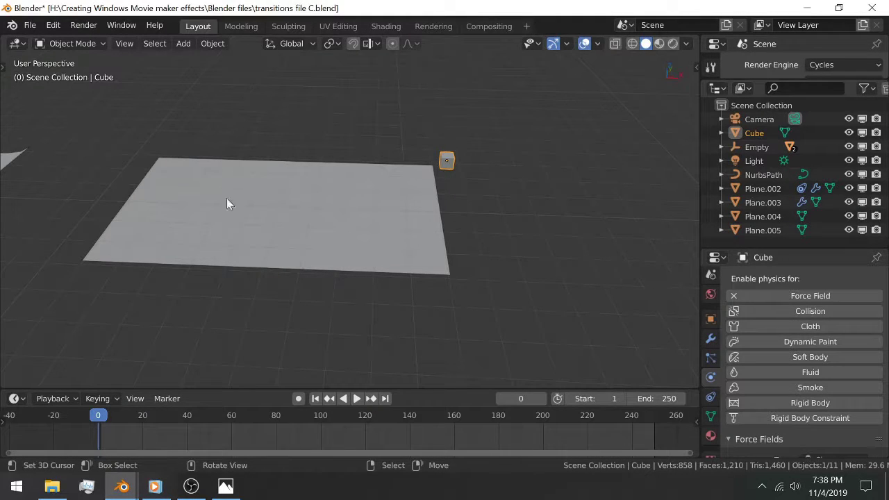
- Select Plane.003 and inspect its mesh subdivisions in Edit Mode, returning to Object Mode
key(Tab)
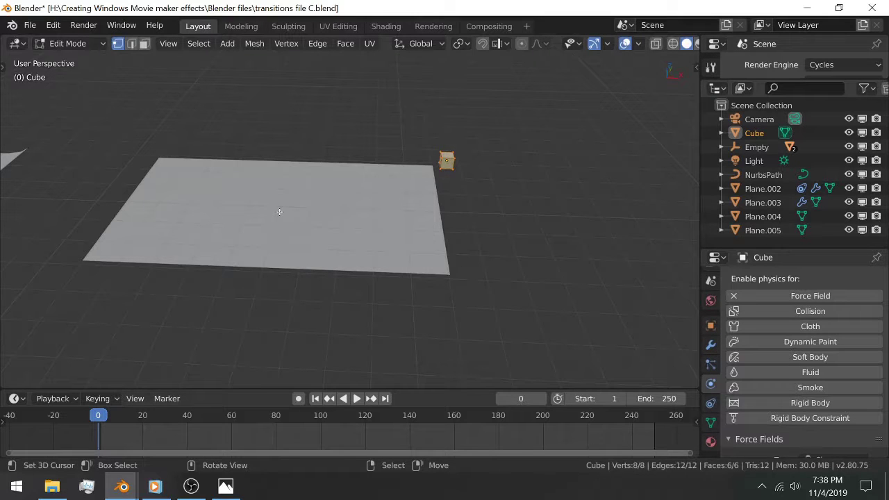
key(Tab)
key(Tab)
key(Tab)
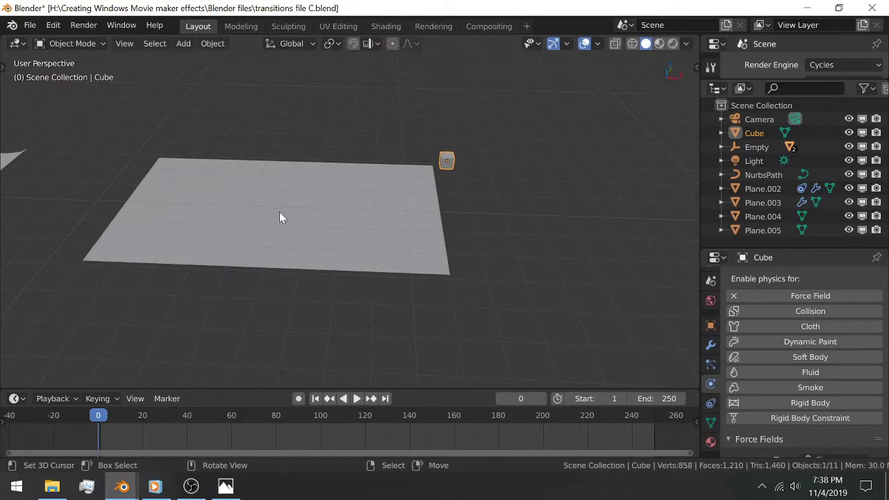
click(284, 214)
key(Tab)
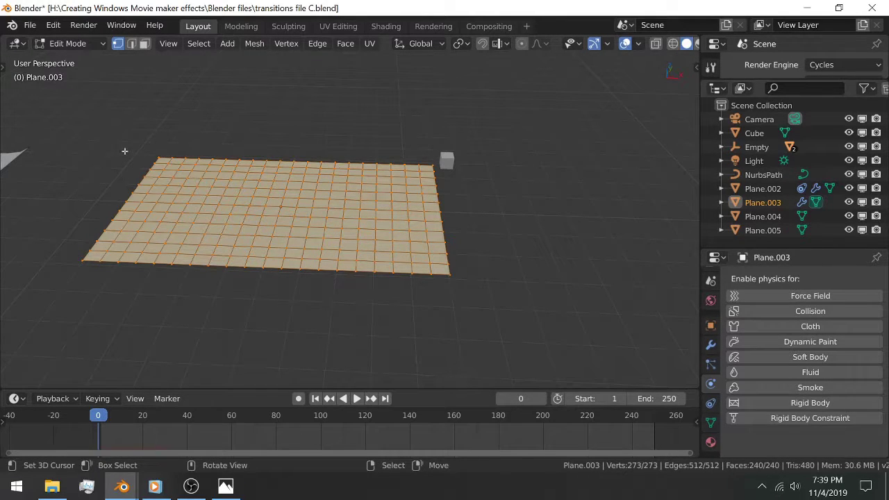
key(Tab)
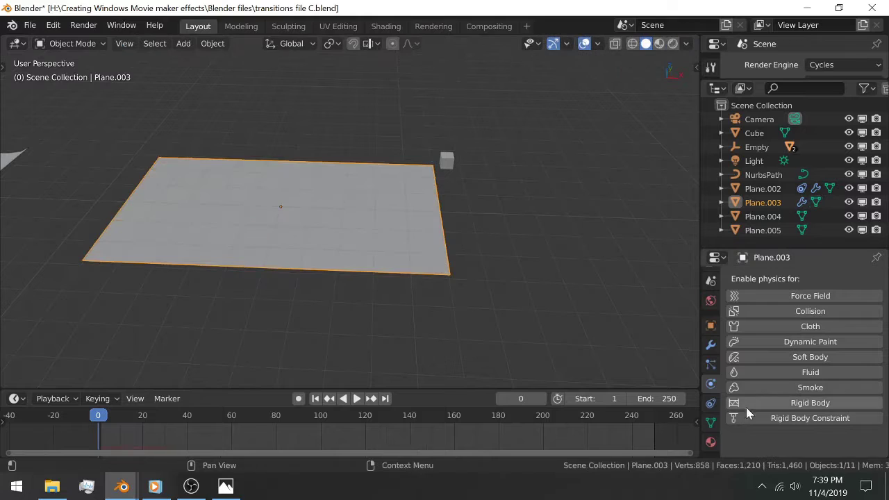
key(Tab)
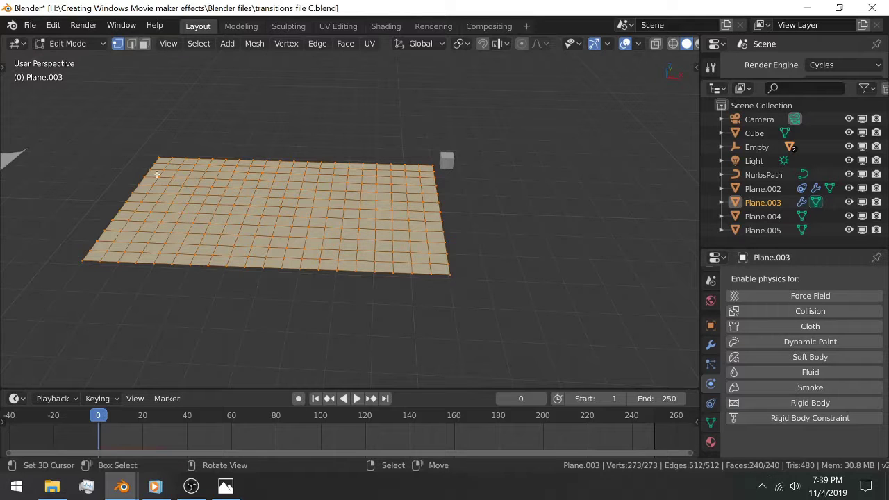
key(Tab)
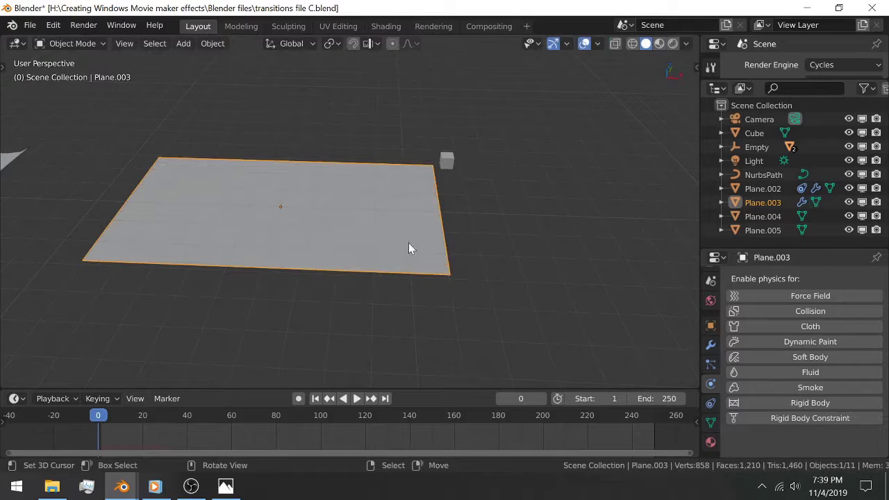
- Check the particle emission number and frame range of Plane.003 against its mesh faces in Edit Mode
click(711, 364)
scroll(776, 340, up, 15)
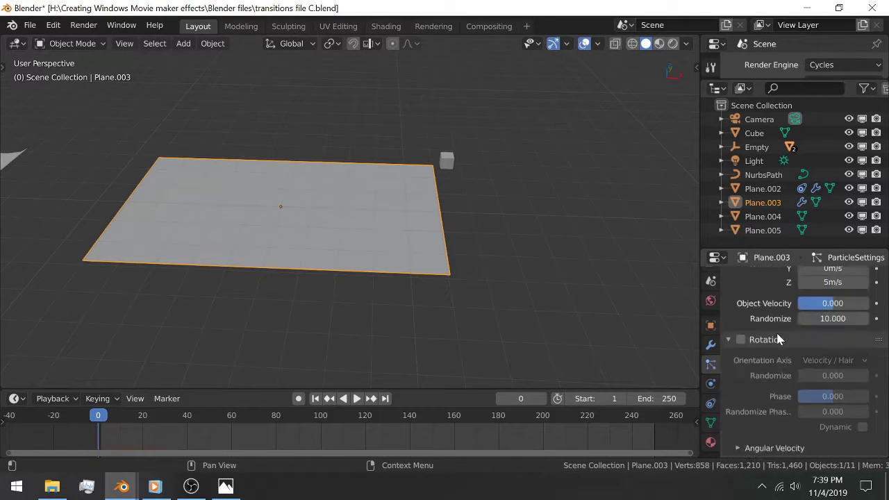
scroll(777, 336, up, 10)
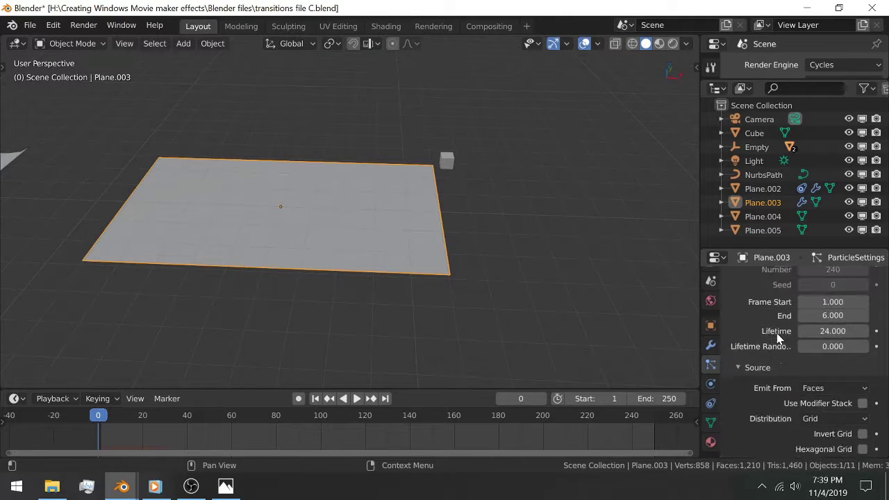
scroll(776, 333, up, 1)
scroll(776, 333, down, 2)
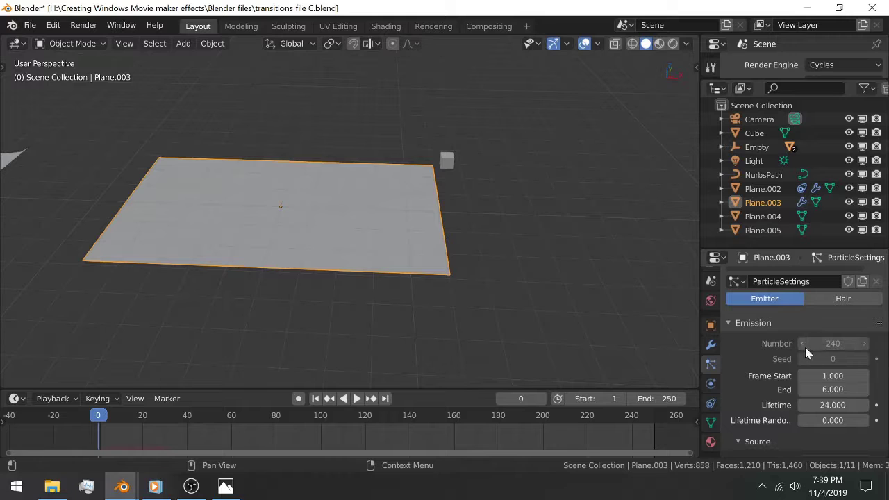
key(Tab)
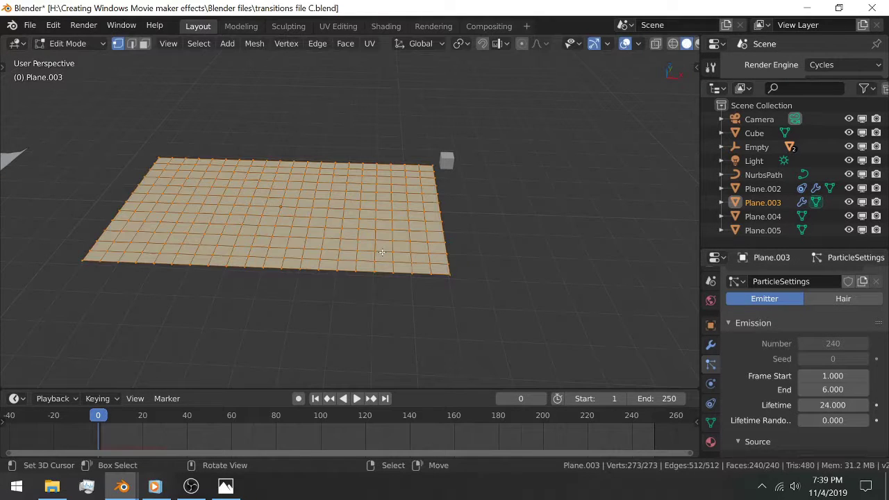
key(Tab)
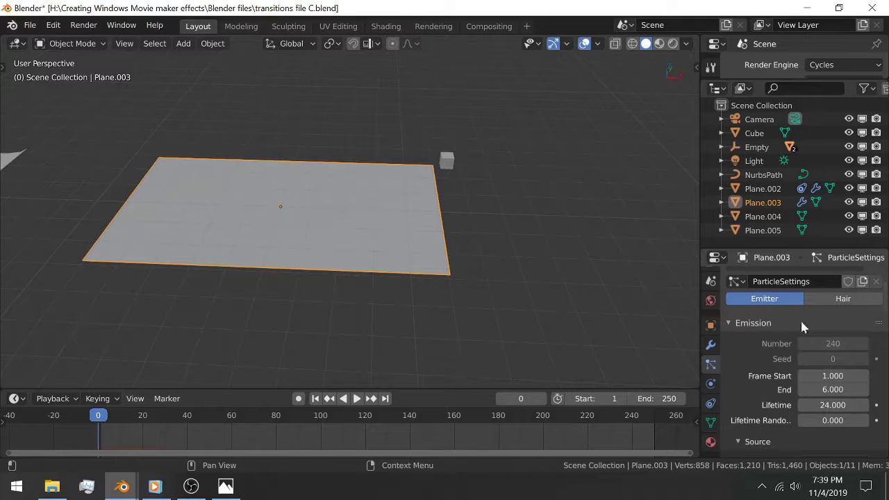
- Examine Plane.003's particle emission source, grid distribution, velocity and render settings
scroll(792, 278, down, 1)
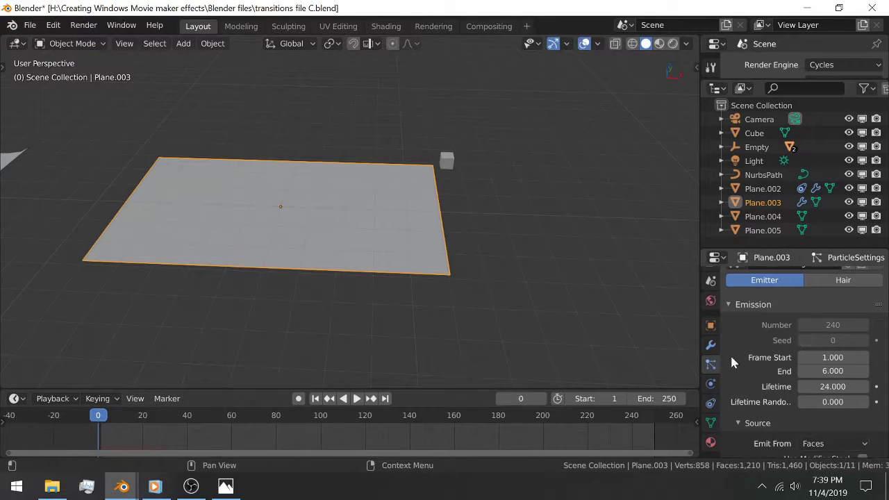
scroll(725, 355, down, 1)
scroll(748, 344, down, 5)
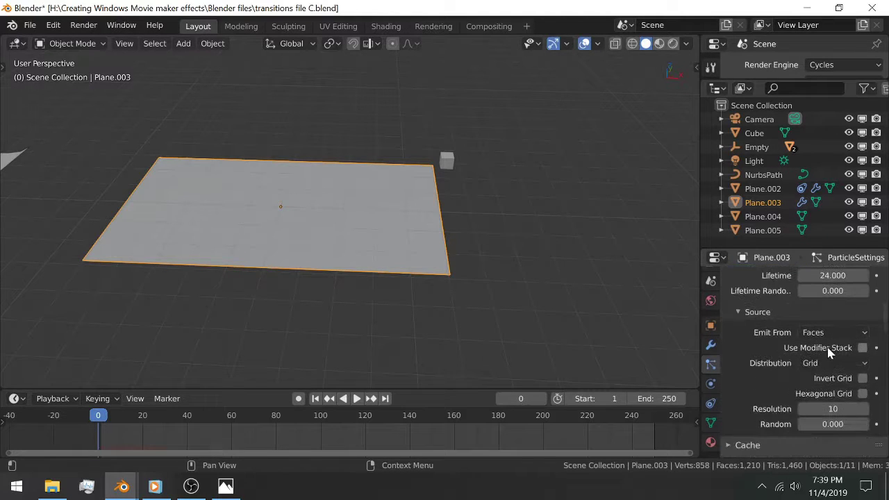
scroll(849, 328, down, 1)
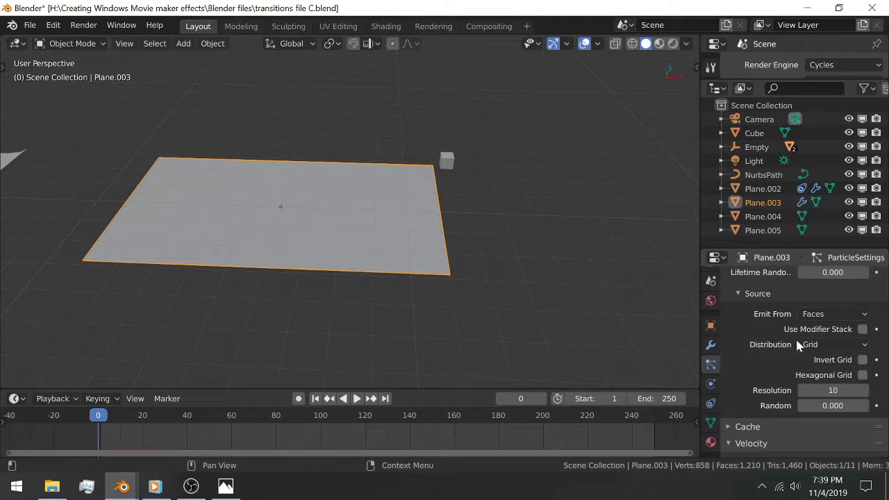
scroll(839, 341, down, 1)
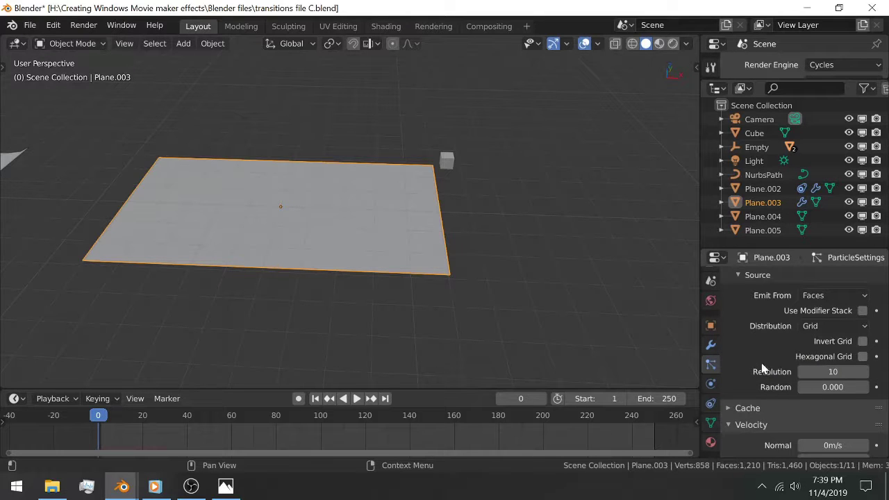
scroll(762, 367, down, 1)
scroll(763, 366, down, 6)
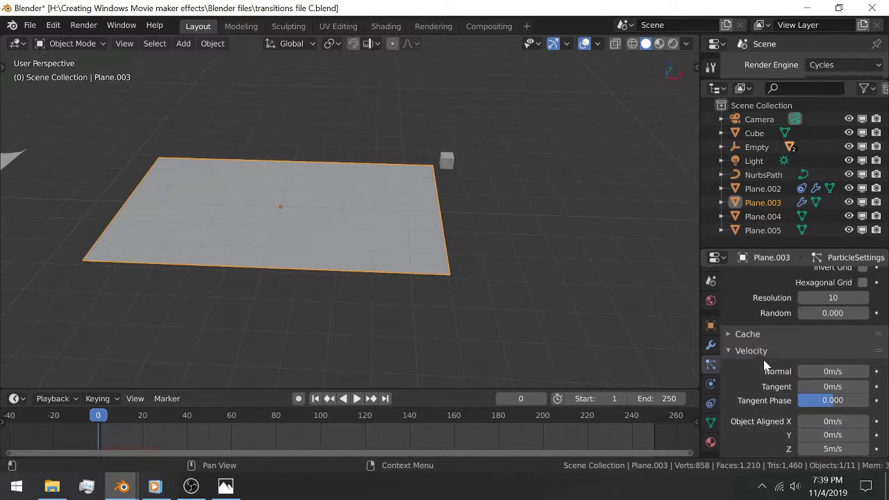
scroll(763, 366, down, 10)
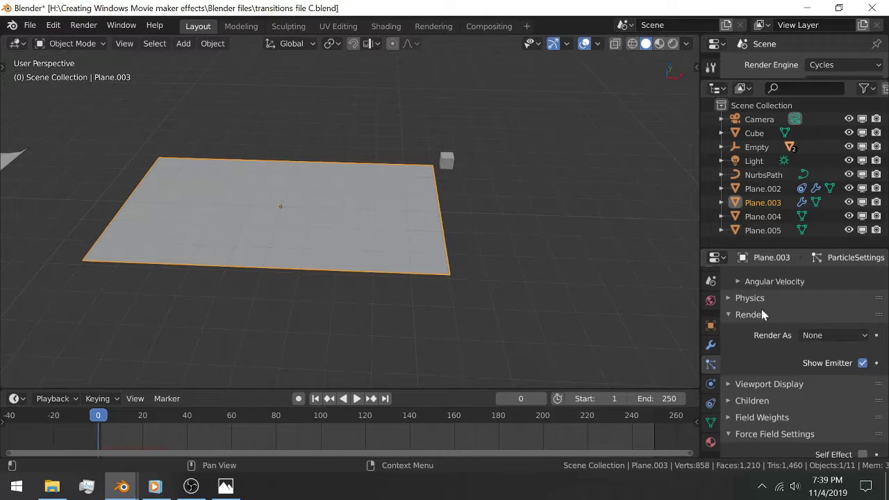
- Try rendering Plane.003's particles as Halo and restore Render As to None
click(811, 334)
click(799, 365)
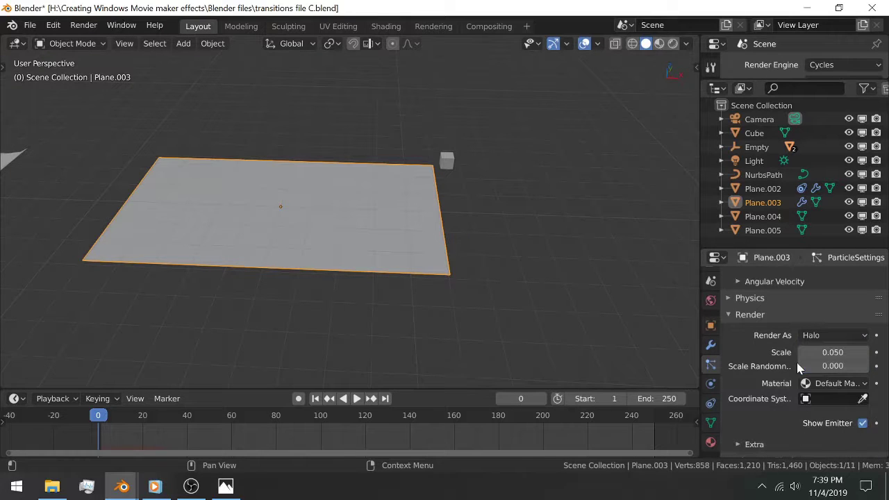
click(814, 334)
click(813, 349)
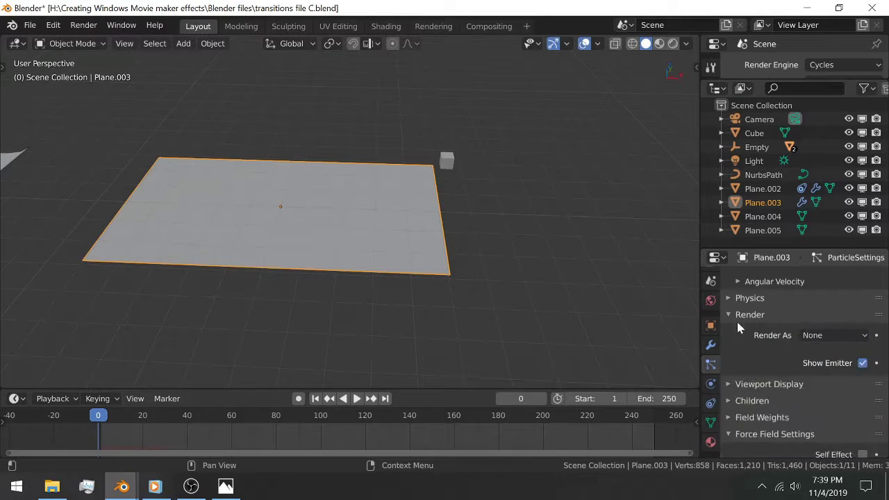
- Review the particle Force Field Settings of Plane.003, including the Type 1 field's type and strength
scroll(767, 334, down, 6)
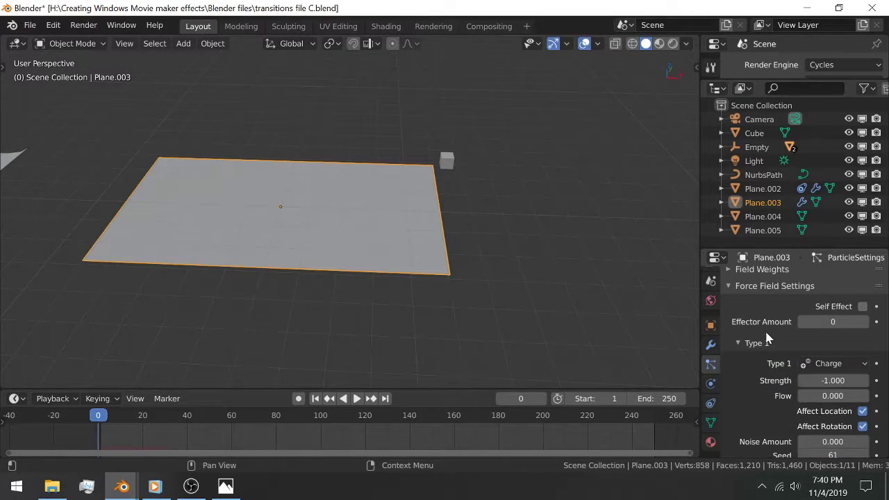
scroll(776, 305, up, 2)
click(758, 288)
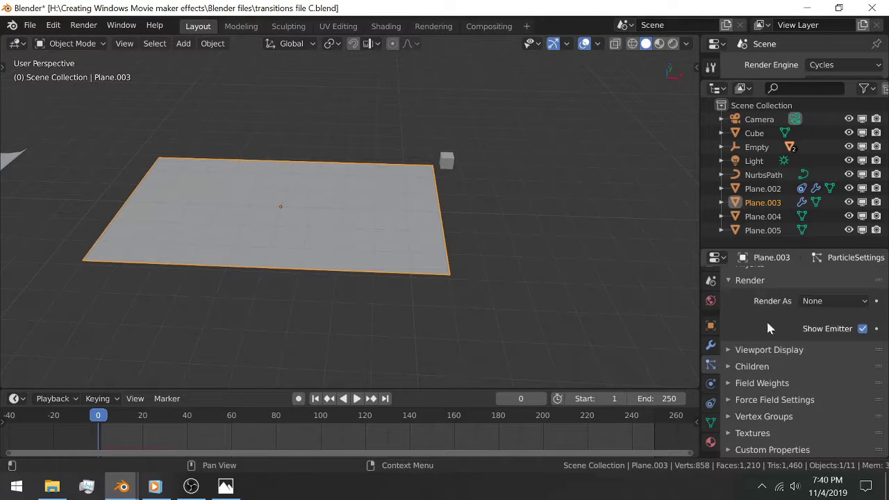
click(777, 399)
scroll(794, 369, down, 3)
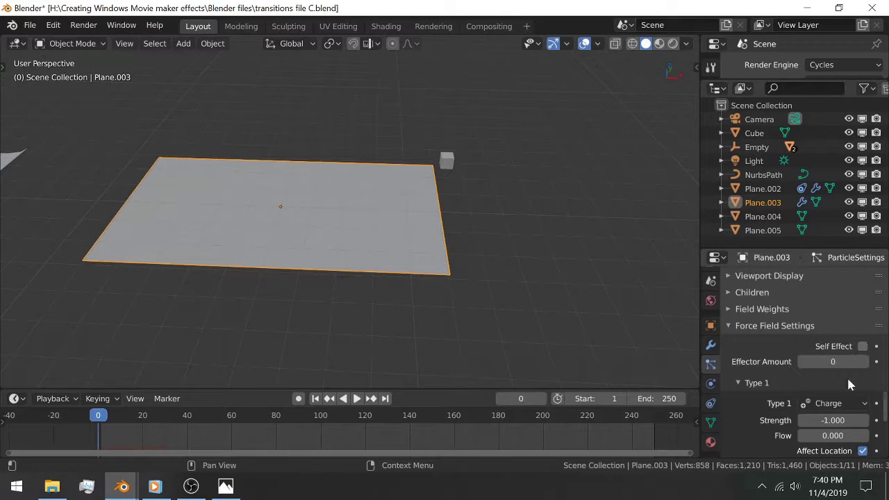
scroll(849, 380, down, 2)
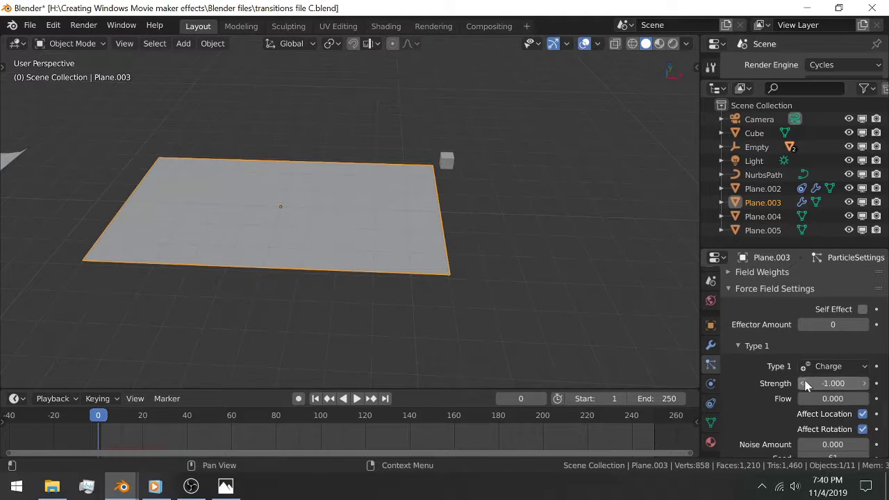
- Play the explosion with the Cube selected up to frame 6 and expand Plane.003's Explode modifier settings
click(437, 165)
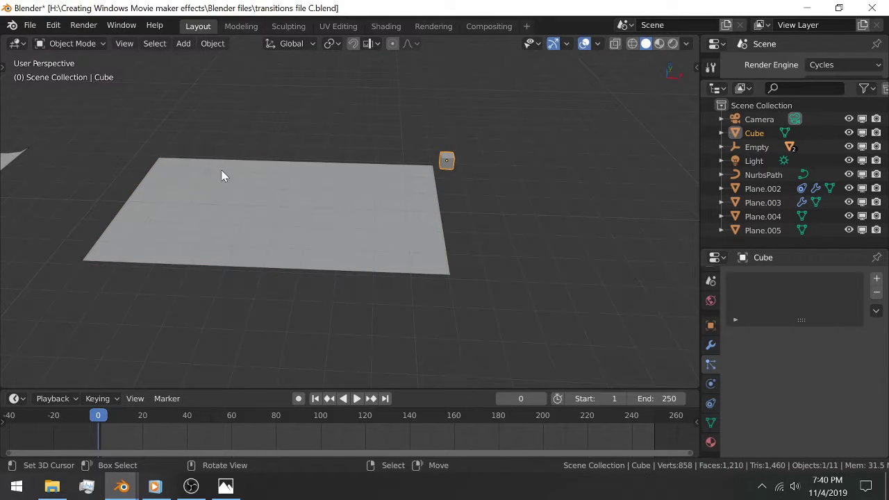
key(space)
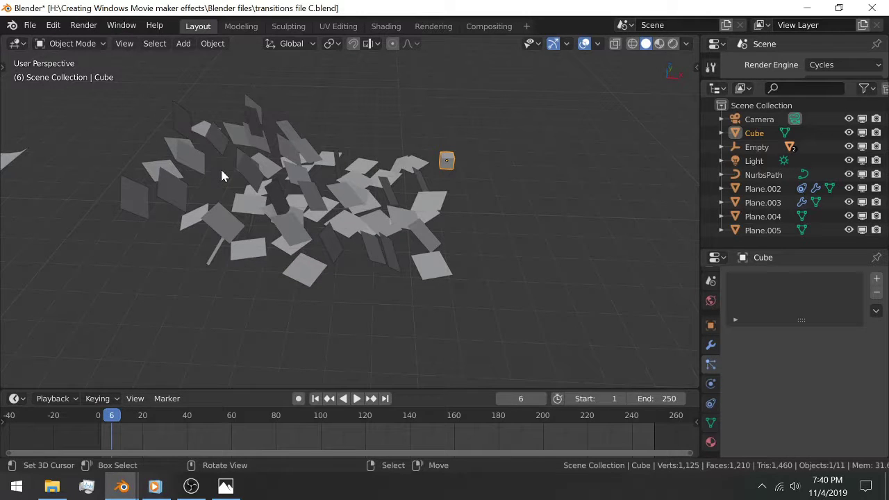
click(707, 342)
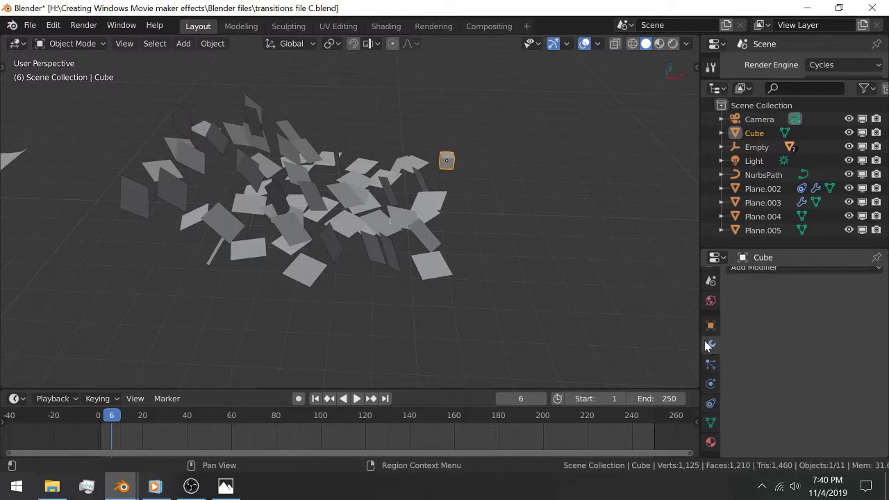
click(391, 239)
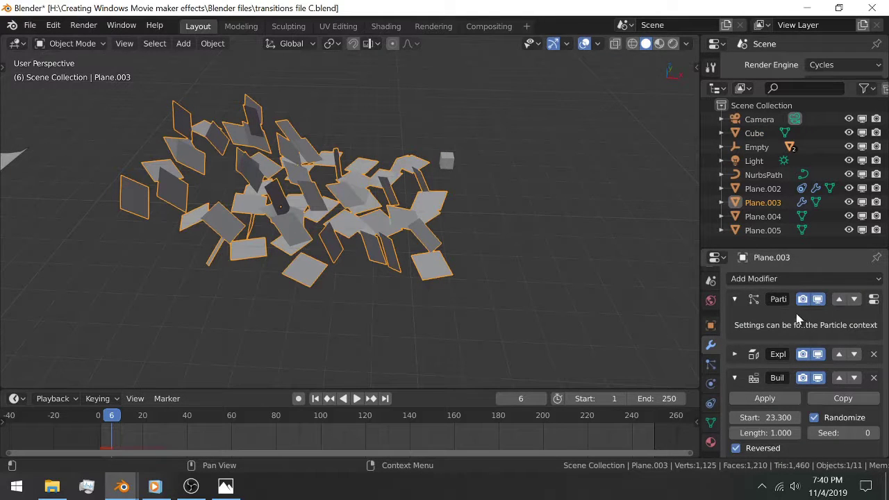
scroll(785, 354, down, 1)
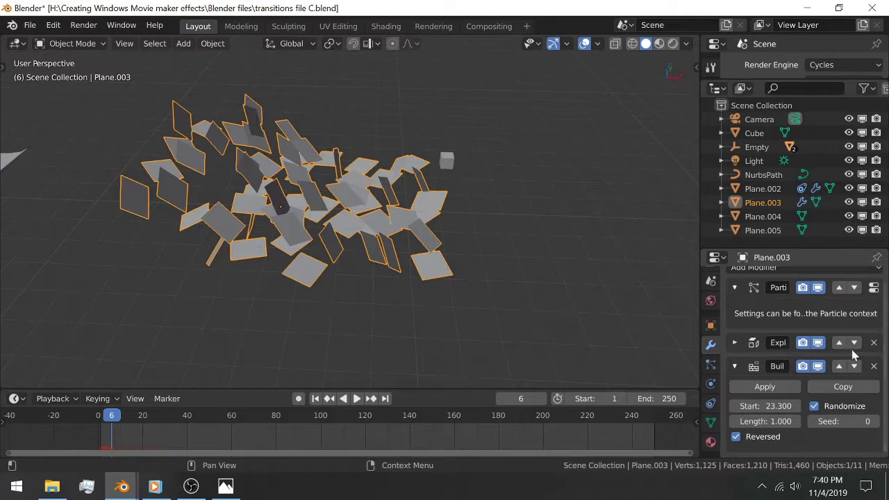
click(742, 342)
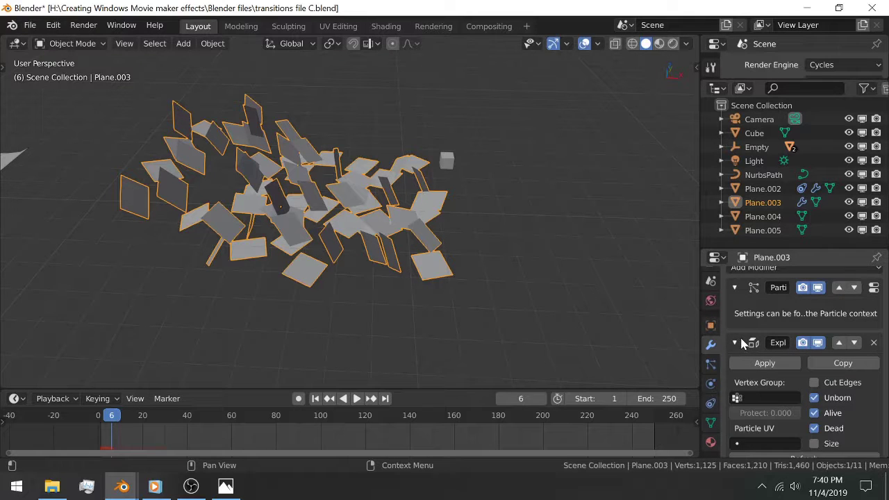
scroll(817, 311, down, 3)
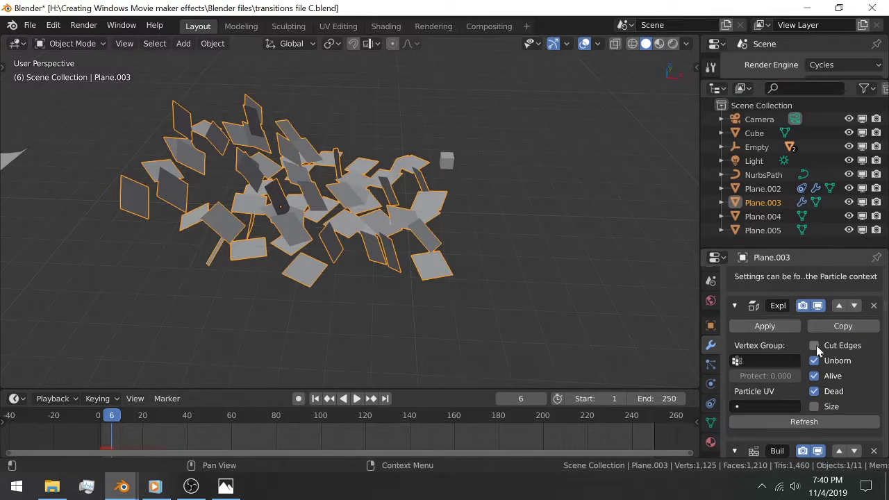
- Try the Cut Edges option of Plane.003's Explode modifier, inspect the fragment shapes, and disable it again
click(814, 345)
mouse_move(361, 222)
middle_down()
mouse_move(249, 229)
mouse_move(312, 232)
mouse_move(349, 227)
mouse_move(349, 215)
middle_up()
scroll(349, 216, up, 4)
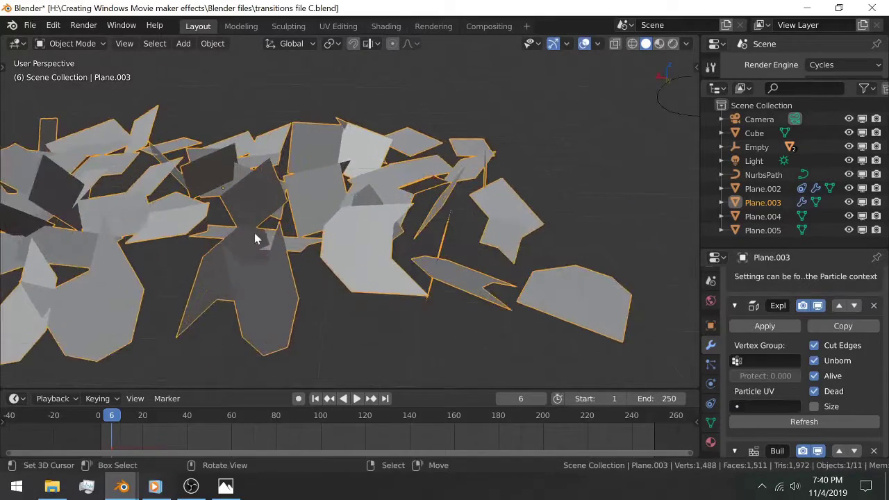
mouse_move(254, 233)
middle_down()
mouse_move(388, 233)
mouse_move(303, 246)
mouse_move(271, 229)
middle_up()
click(813, 345)
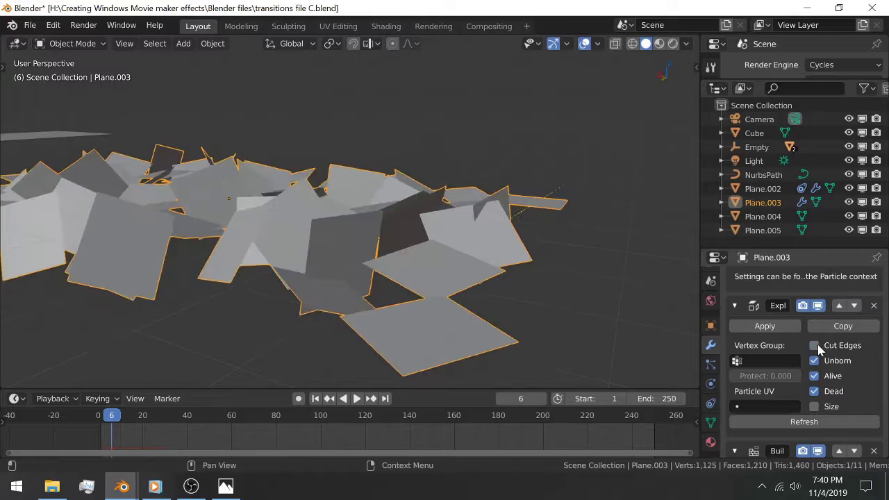
middle_drag(417, 185, 373, 202)
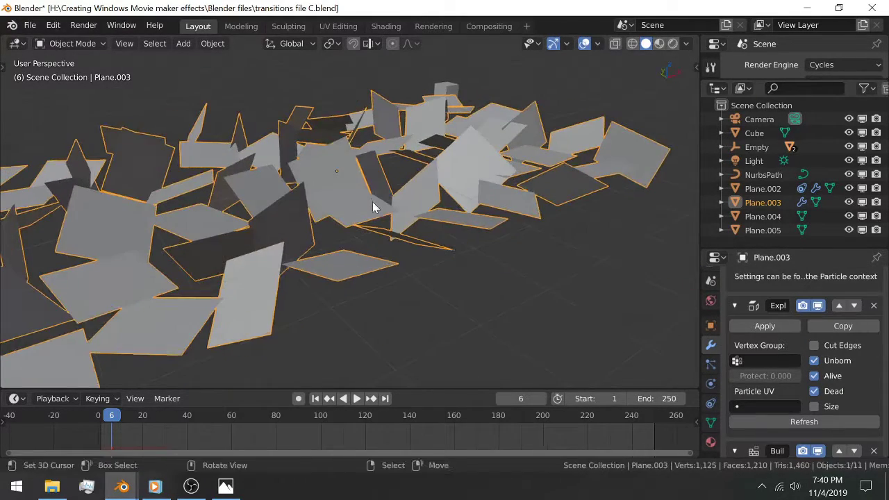
- Collapse the Explode modifier to review the Build modifier and advance Plane.003's explosion to frame 10
click(734, 305)
scroll(738, 308, up, 2)
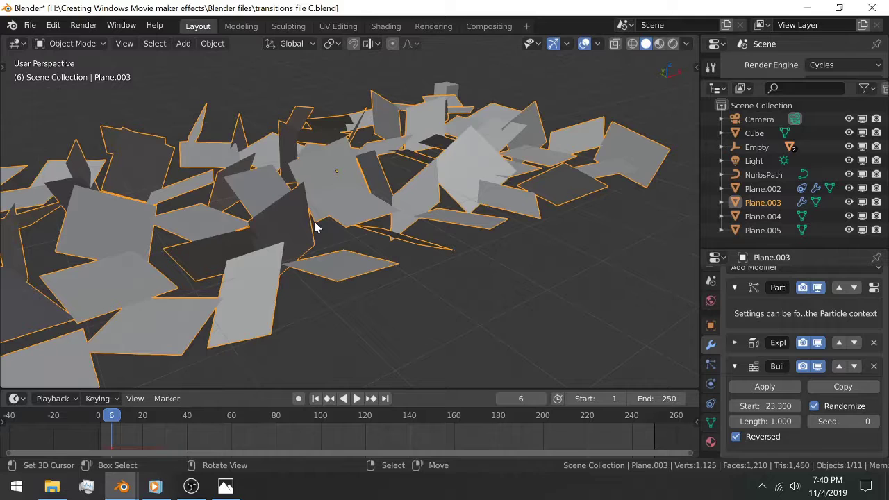
key(Right)
key(Right)
key(Right)
key(Right)
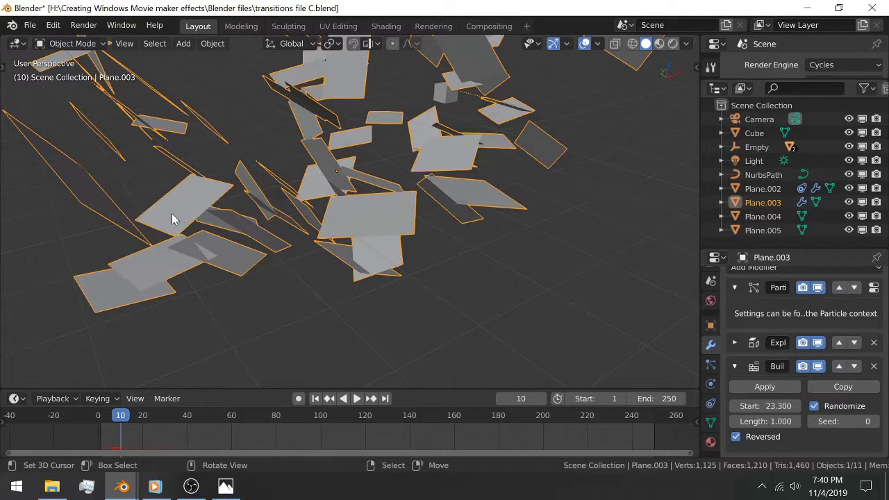
- Play Plane.003's explosion on to frame 37, watching it through the camera
scroll(417, 153, down, 5)
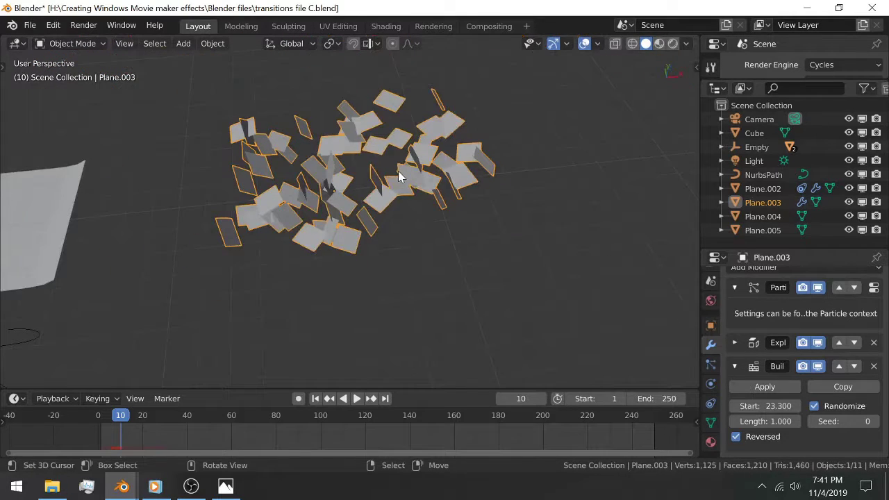
key(space)
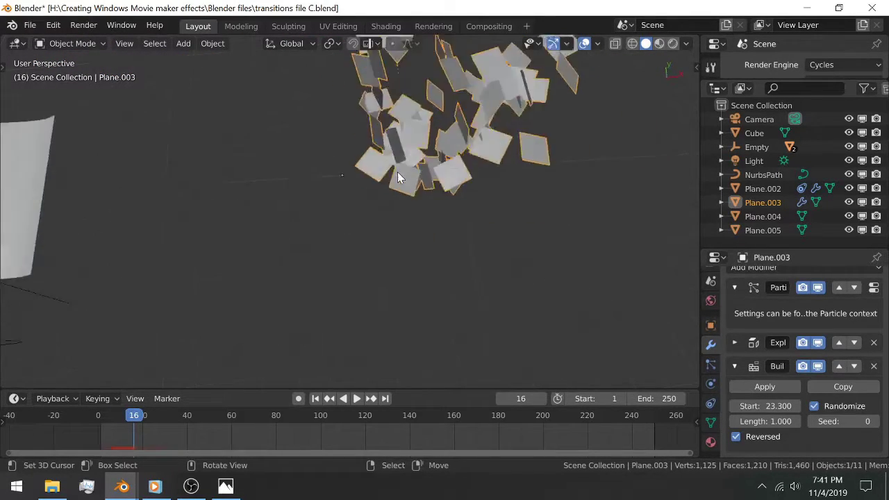
key(KP_0)
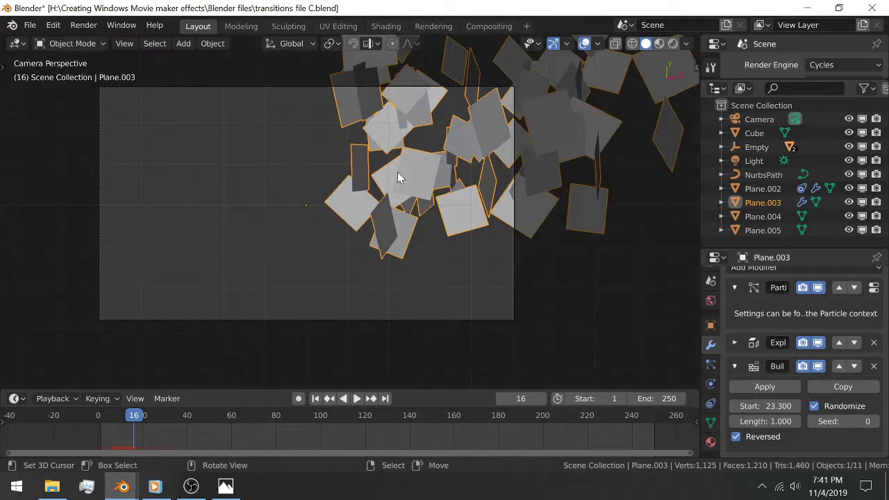
key(space)
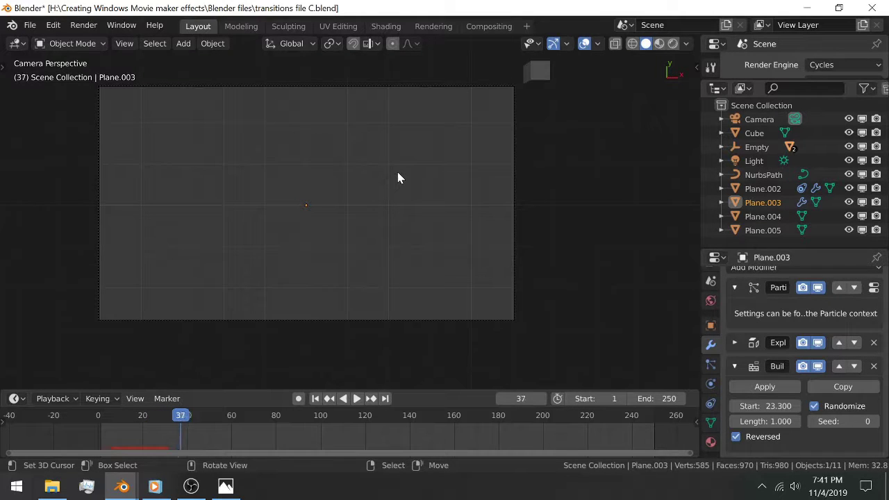
- Step back to about frame 33 and forward to frame 35 to check the end of Plane.003's explosion
key(Left)
key(Left)
key(Left)
key(Left)
key(Left)
key(Left)
key(Left)
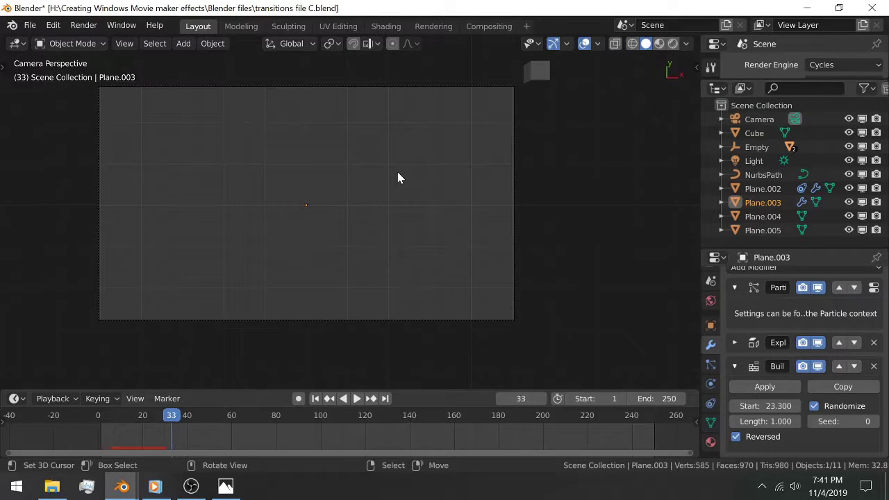
key(Right)
key(Right)
key(Right)
key(Right)
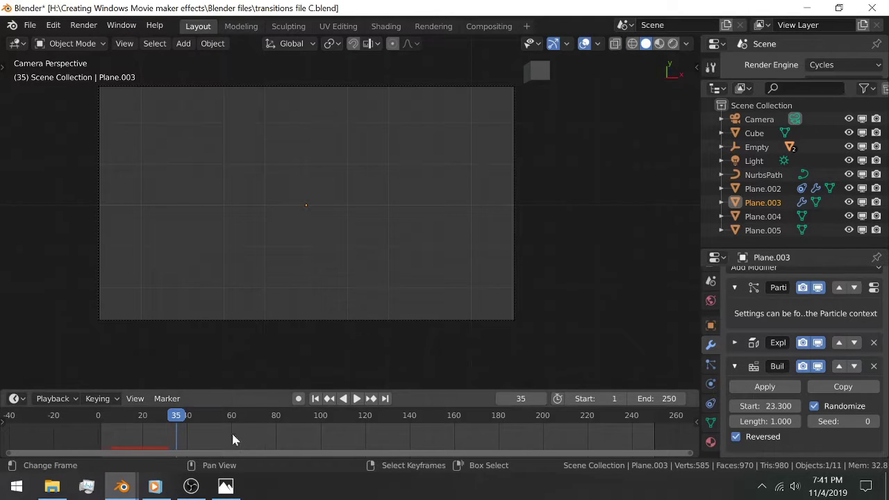
- Select Plane.005 and examine its orientation from outside the camera view
middle_drag(479, 245, 270, 143)
scroll(323, 165, down, 6)
shift+middle_drag(491, 226, 390, 212)
scroll(397, 159, up, 4)
click(431, 164)
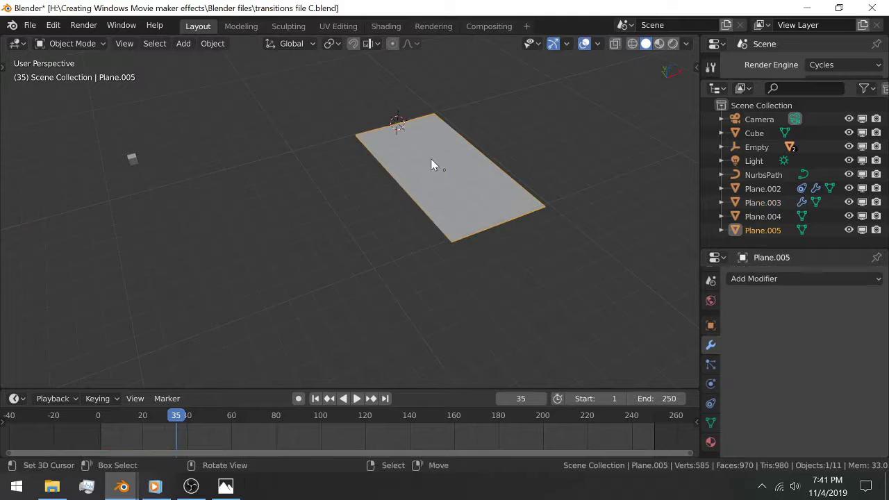
middle_drag(203, 167, 236, 174)
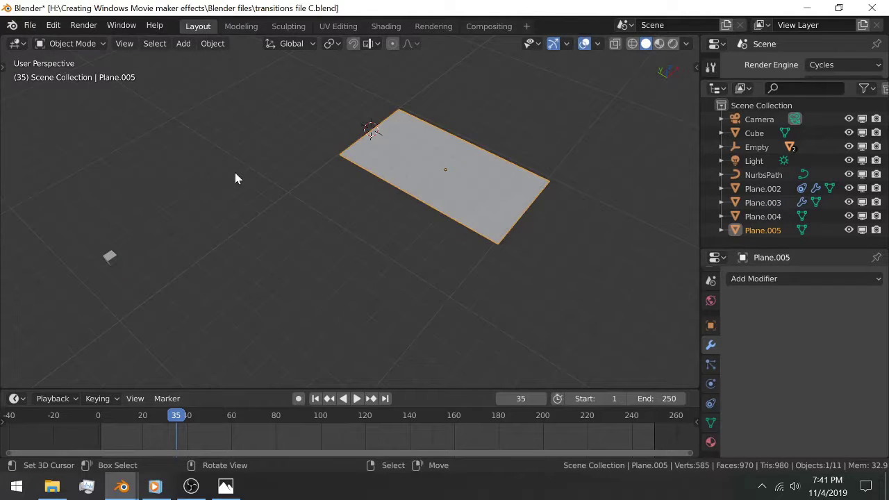
- Rotate the camera 90° about the global Z axis and move it over Plane.005
key(KP_0)
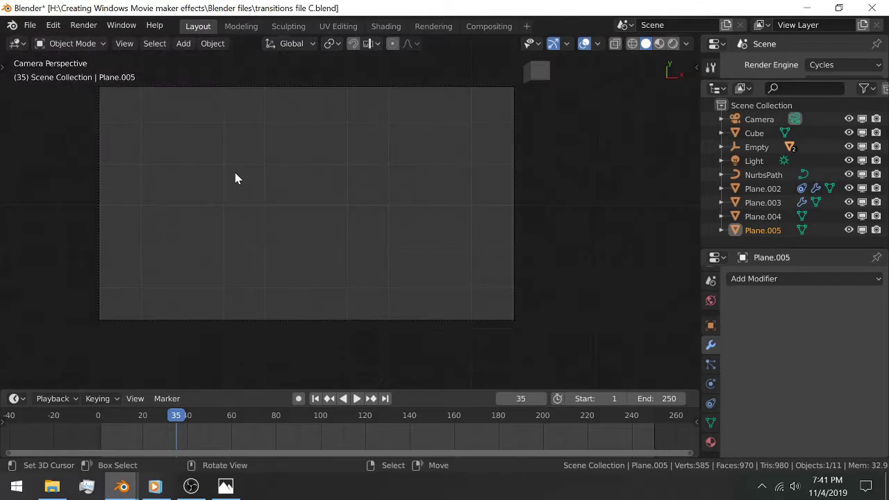
click(358, 98)
scroll(358, 118, down, 4)
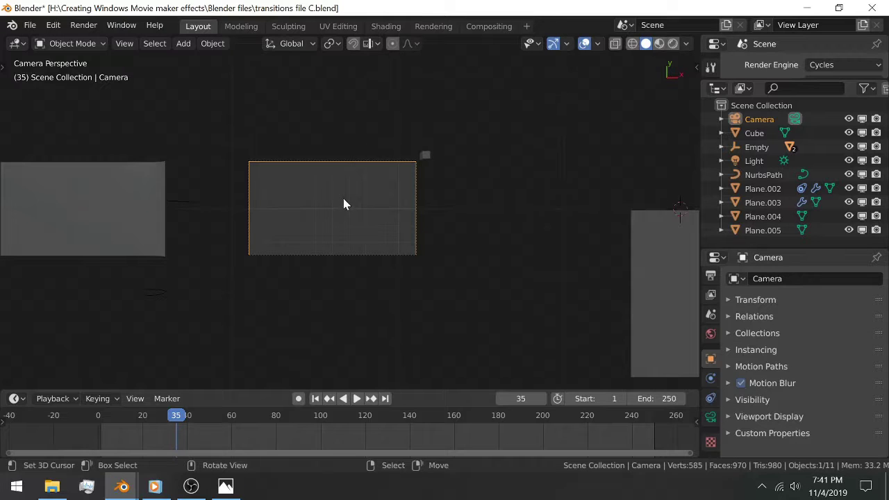
key(r)
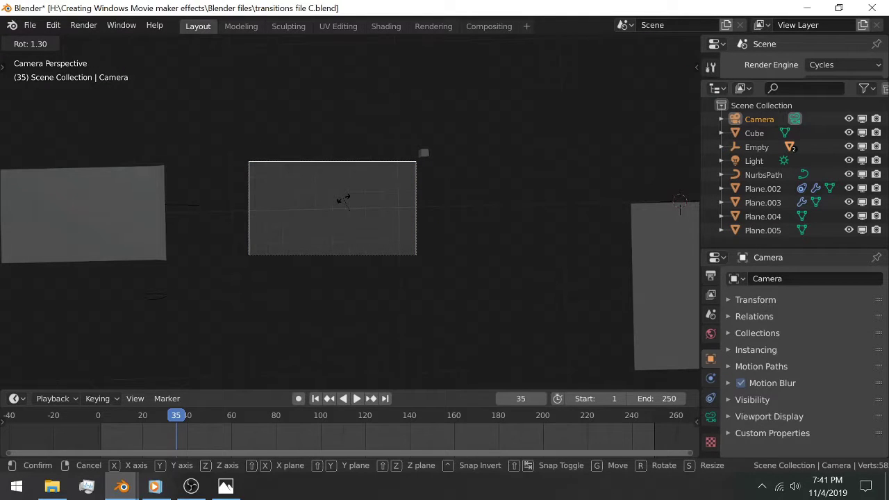
text(z)
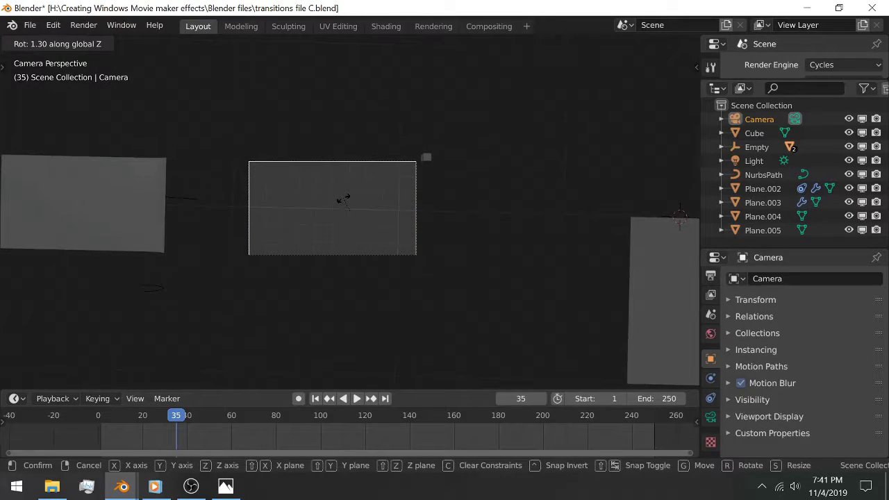
text(90)
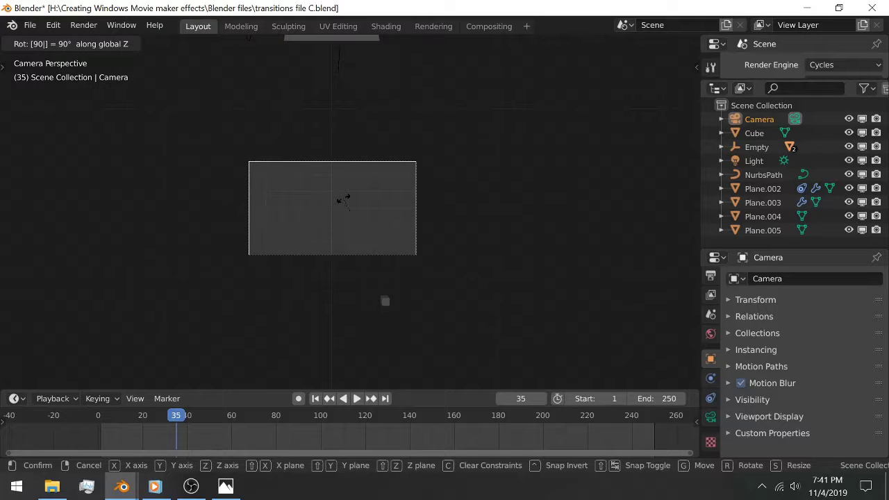
key(Return)
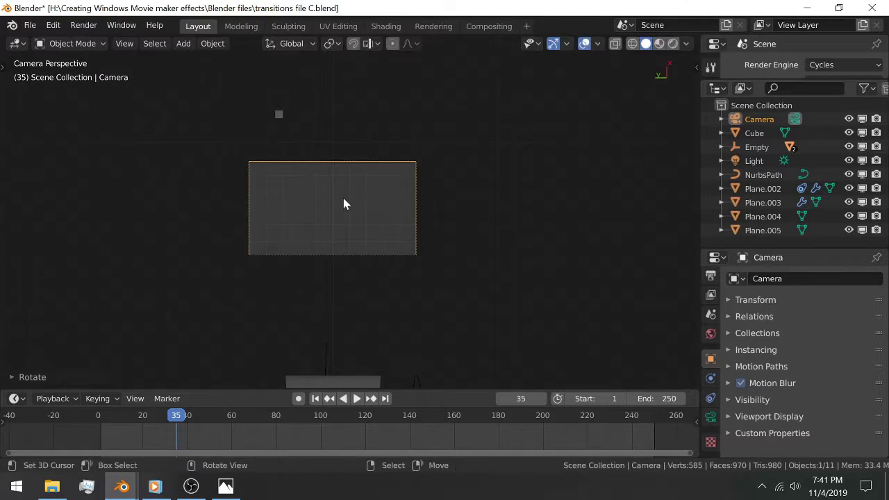
key(g)
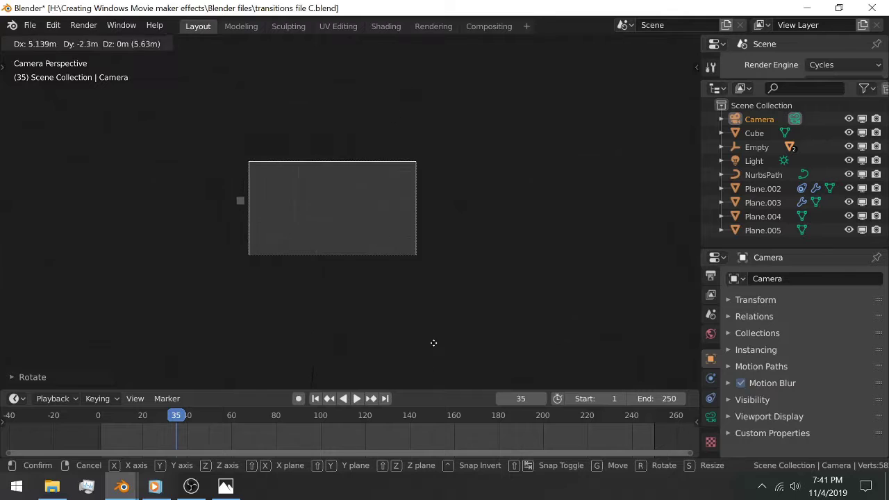
click(538, 96)
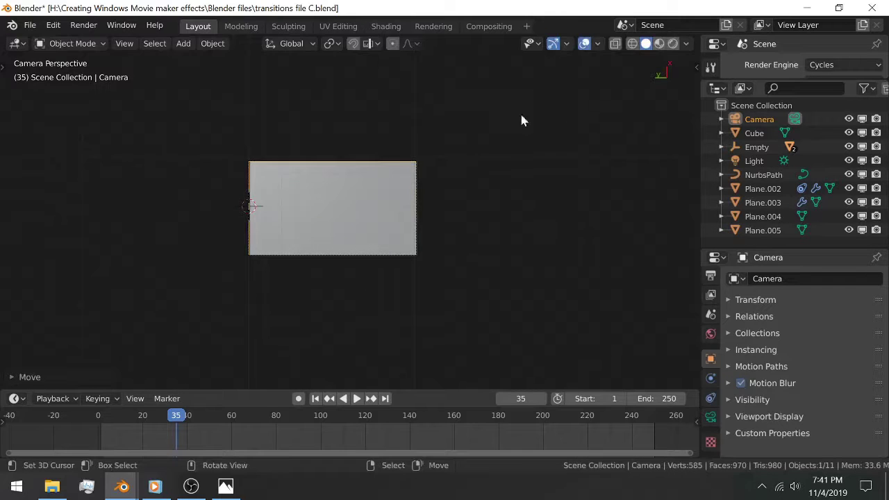
- Switch to Photos to review the Movie Maker transitions in transitions 1.png, and return to Blender's transitions file C
mouse_move(226, 484)
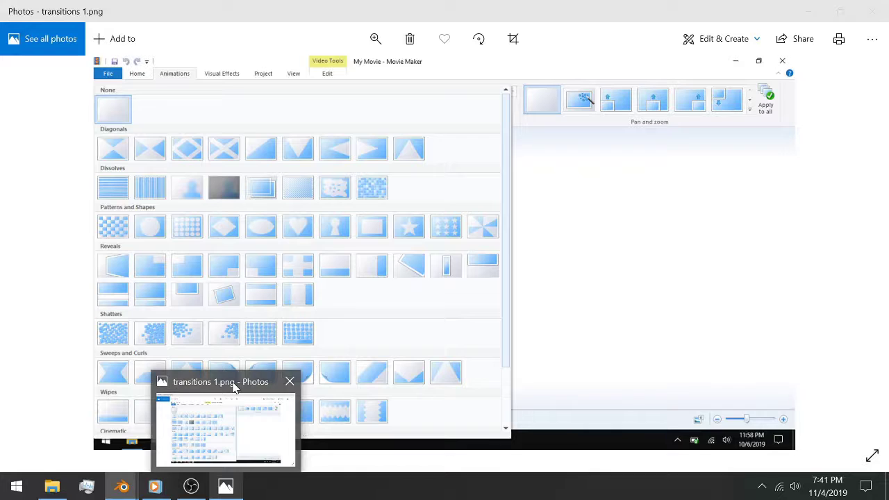
click(232, 386)
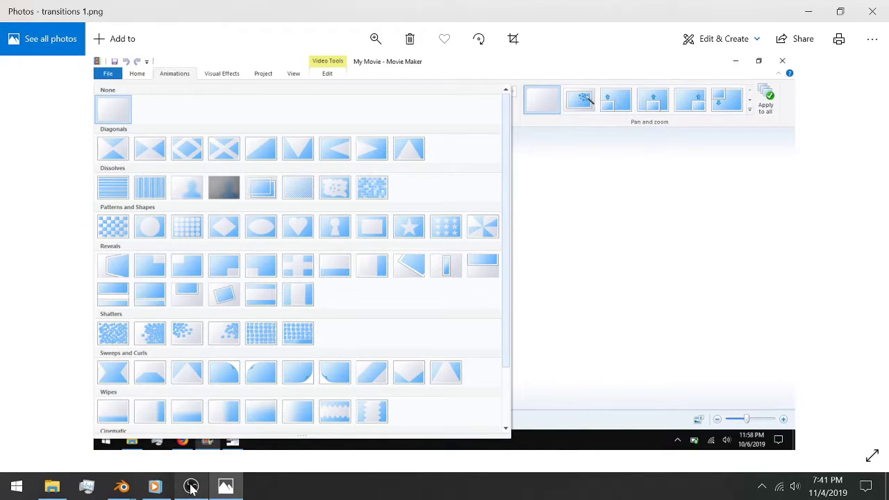
mouse_move(122, 486)
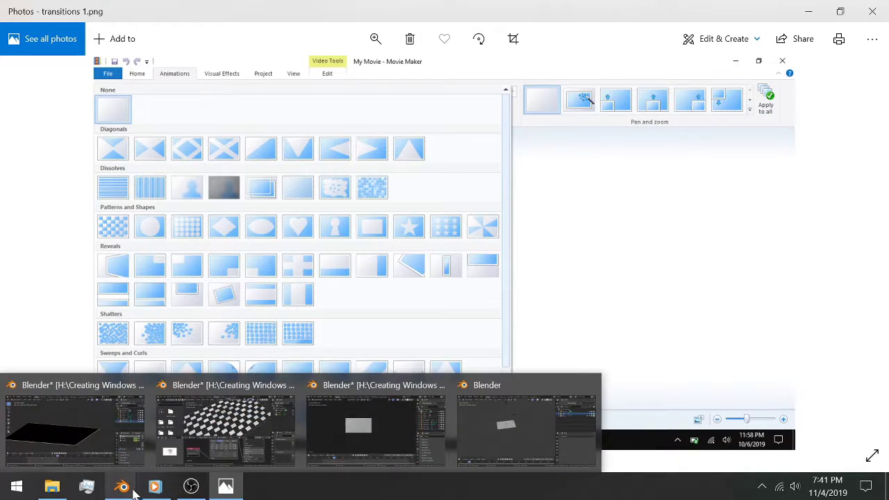
click(382, 395)
- Nudge the camera slightly so that Plane.005 fills its frame edge to edge
scroll(323, 239, up, 3)
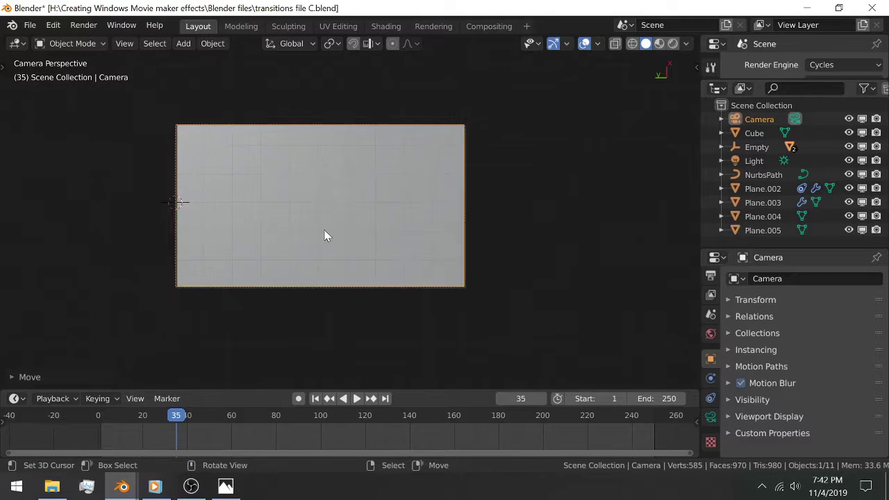
scroll(367, 202, up, 1)
scroll(313, 211, up, 1)
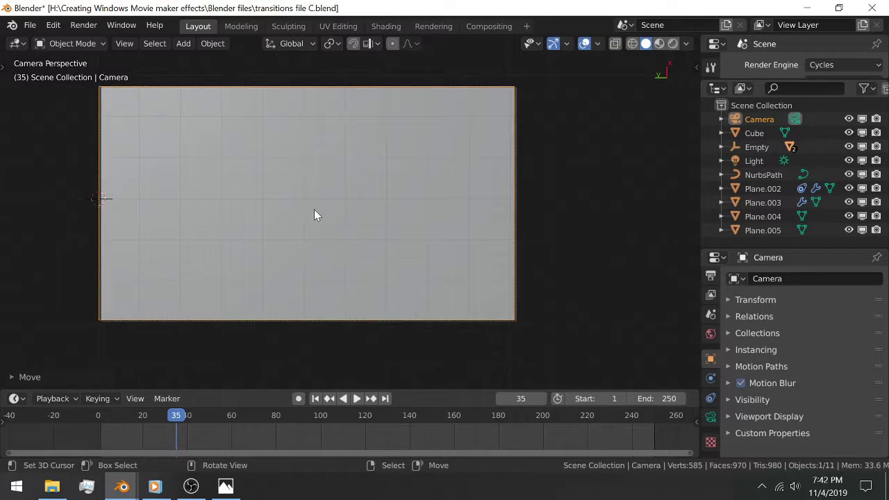
key(g)
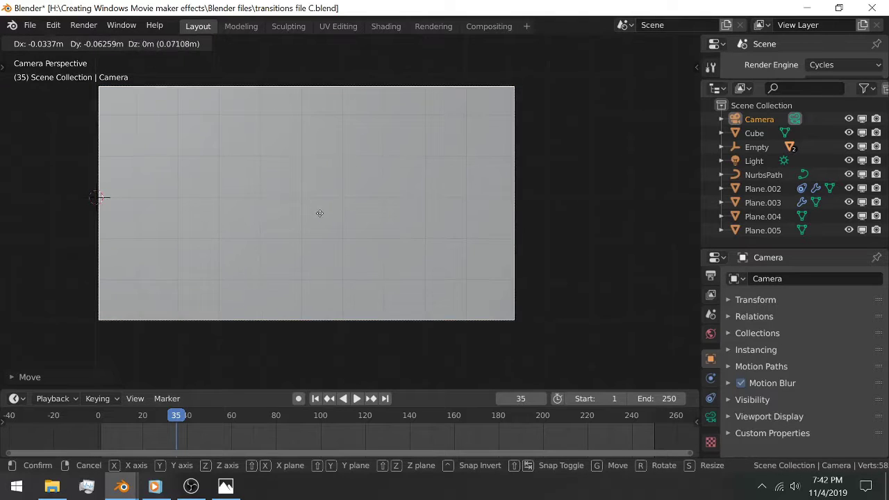
click(318, 212)
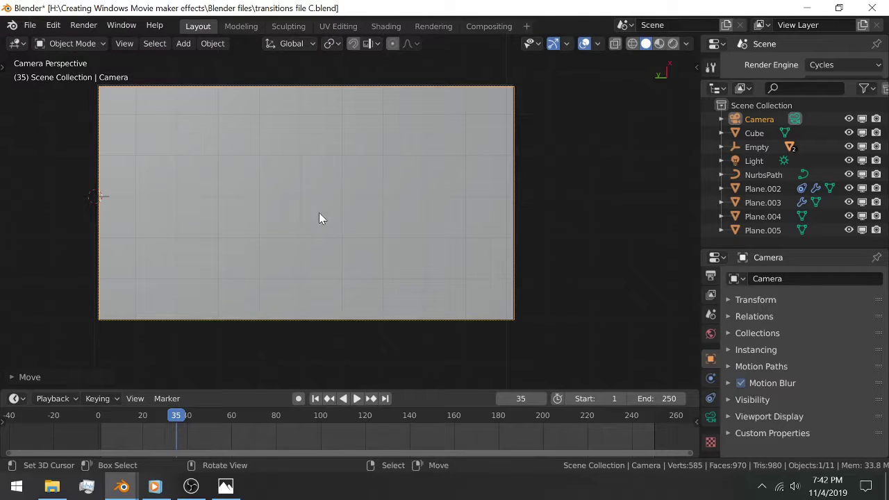
- Show the viewport in rendered shading and add Plane.005 to the camera selection, keeping the view through the camera
click(672, 43)
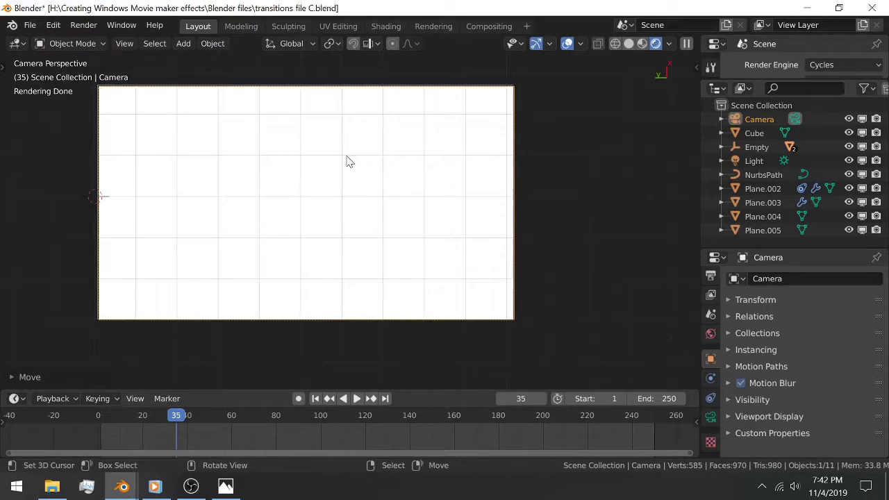
middle_drag(335, 157, 259, 193)
click(244, 347)
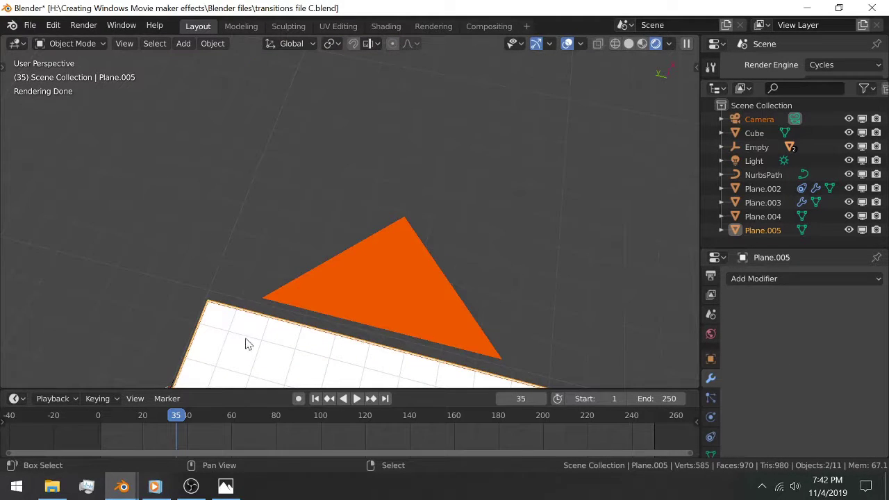
key(KP_0)
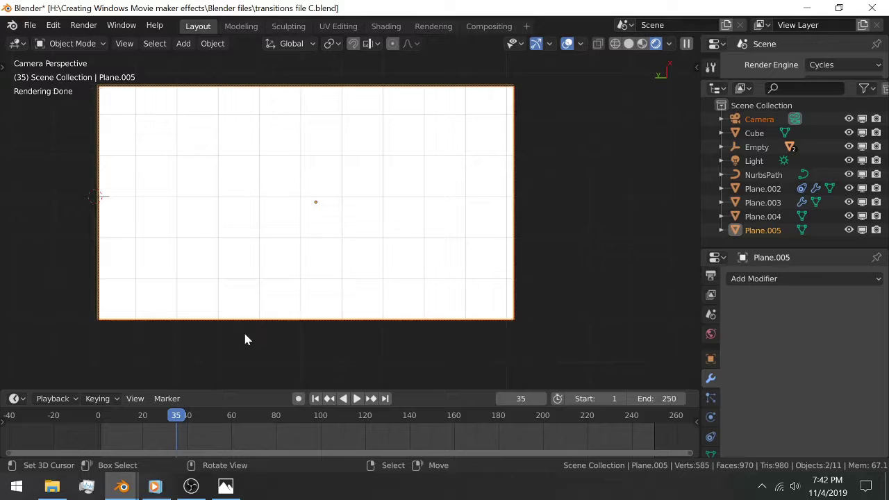
- Move the camera and Plane.005 together a short distance along the global Y axis
key(g)
key(x)
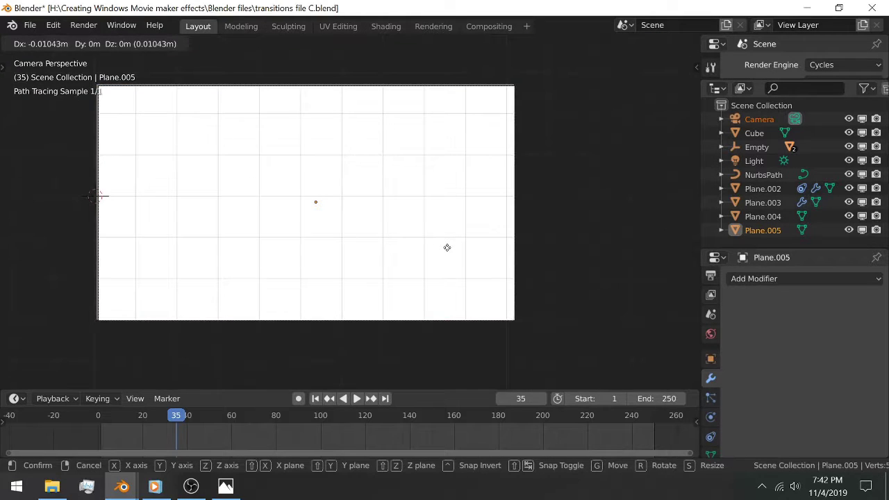
key(y)
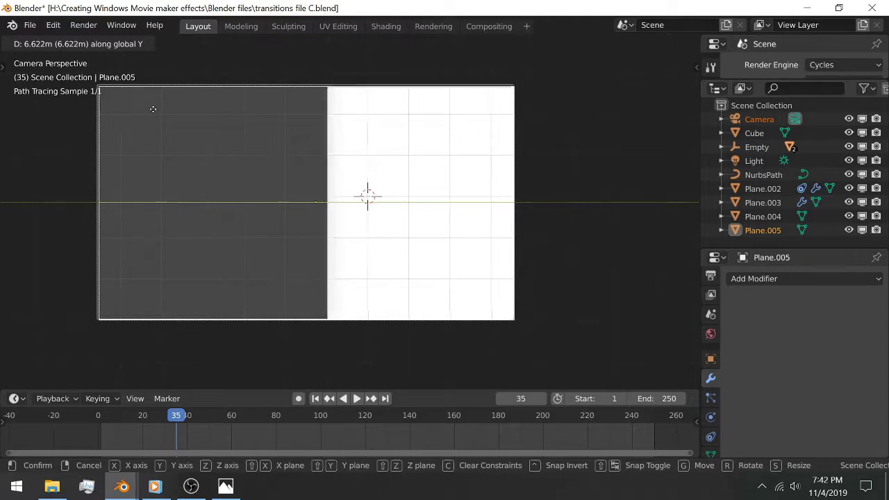
click(469, 96)
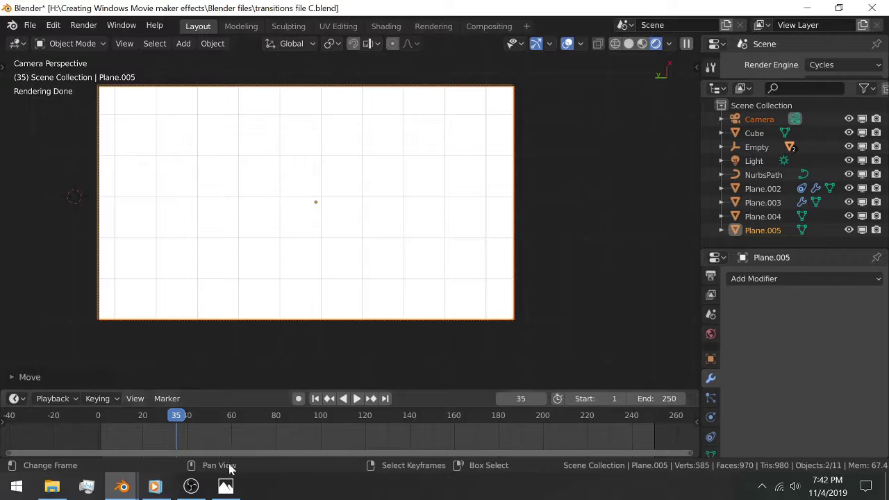
- Start playback of part 7 in Windows Media Player
mouse_move(159, 489)
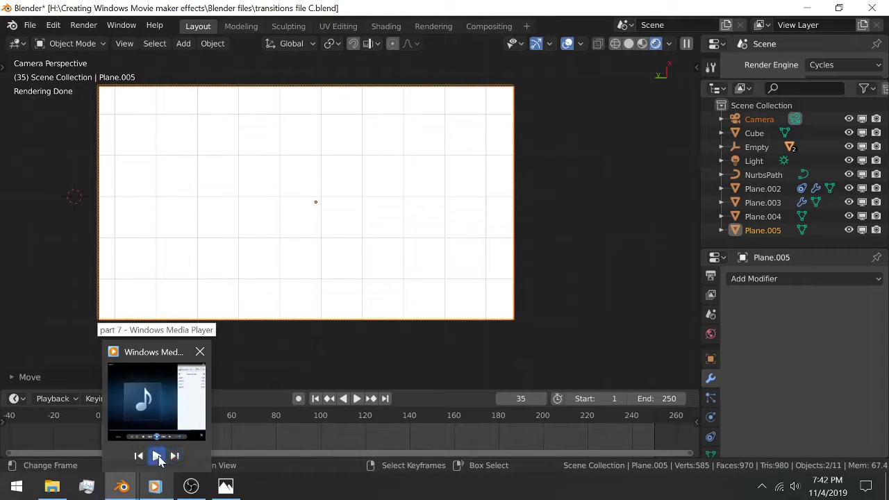
click(157, 456)
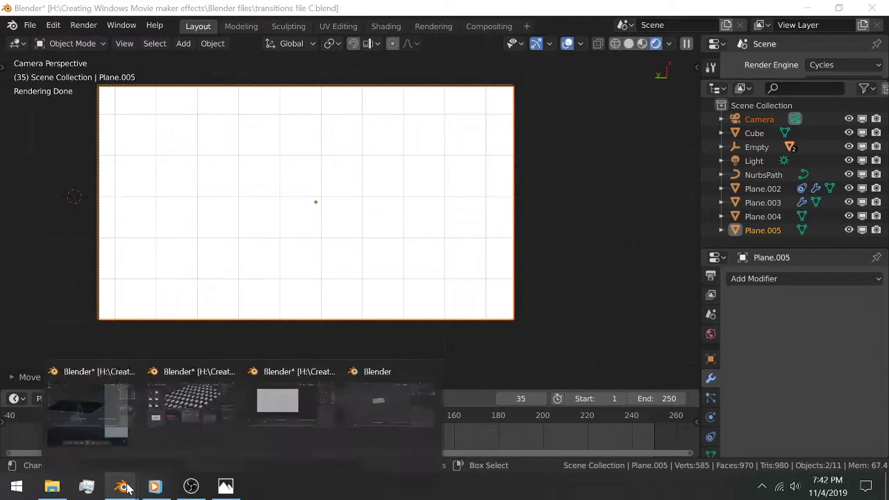
- Switch to Photos and compare the Movie Maker galleries in transitions 2.png and visual effects.png, ending on transitions 2.png
mouse_move(224, 483)
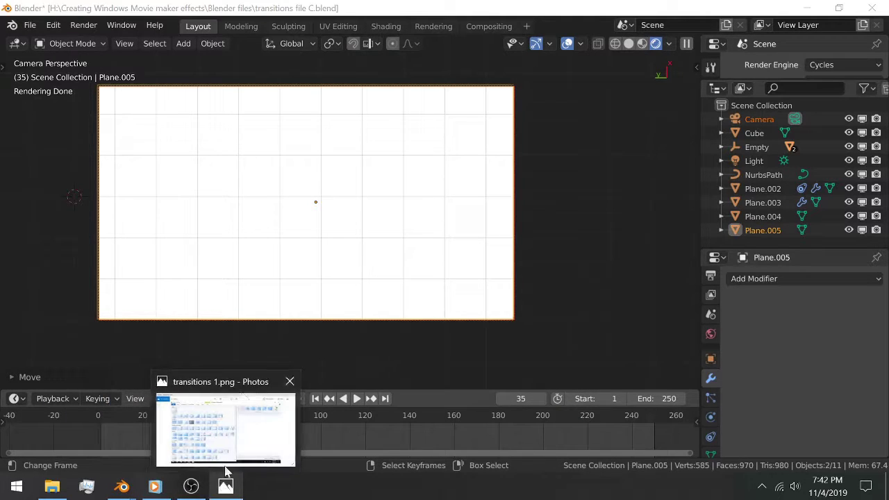
mouse_move(243, 385)
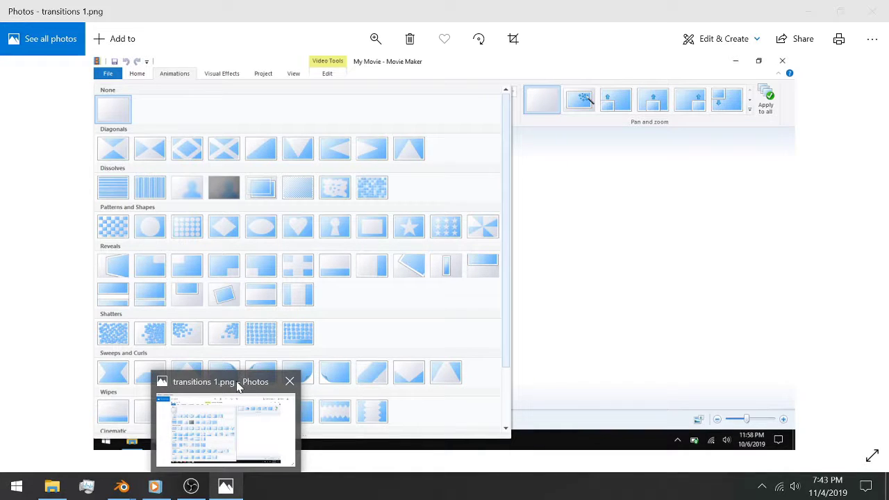
click(238, 382)
key(Right)
key(Right)
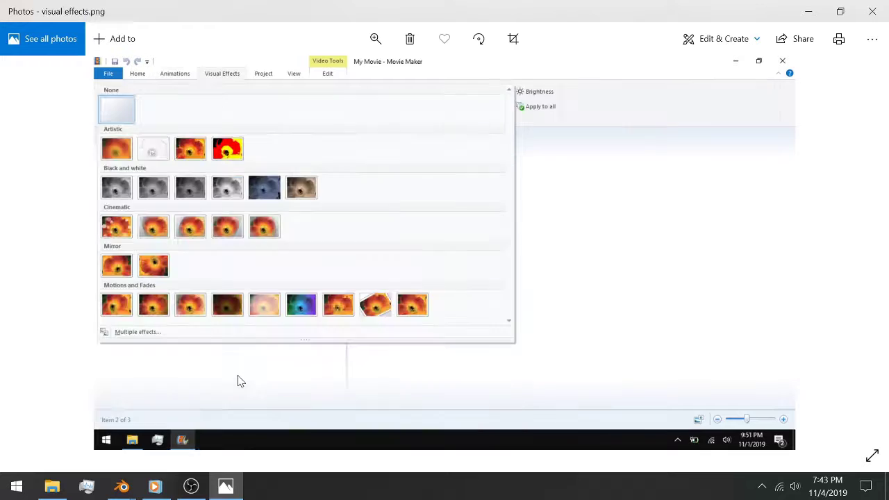
key(Left)
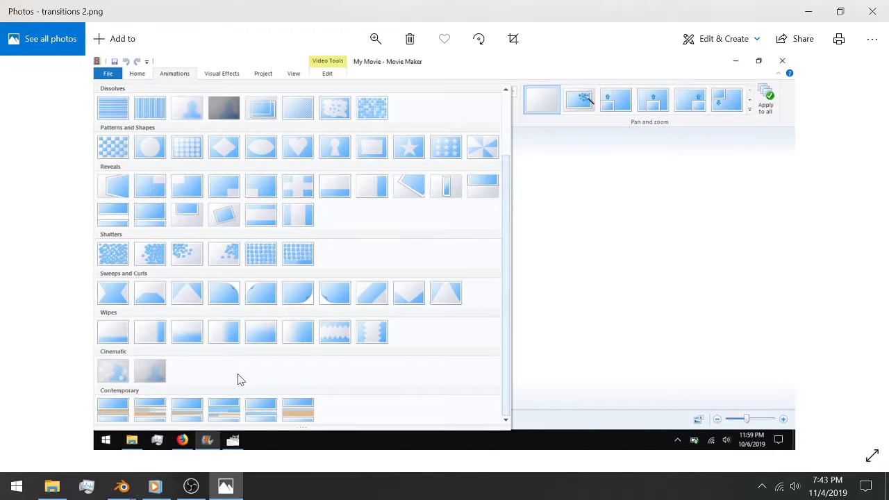
key(Right)
key(Left)
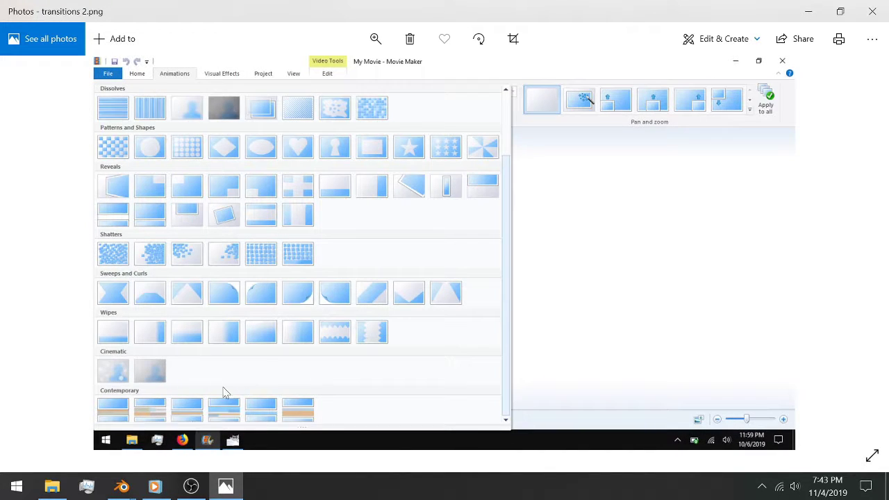